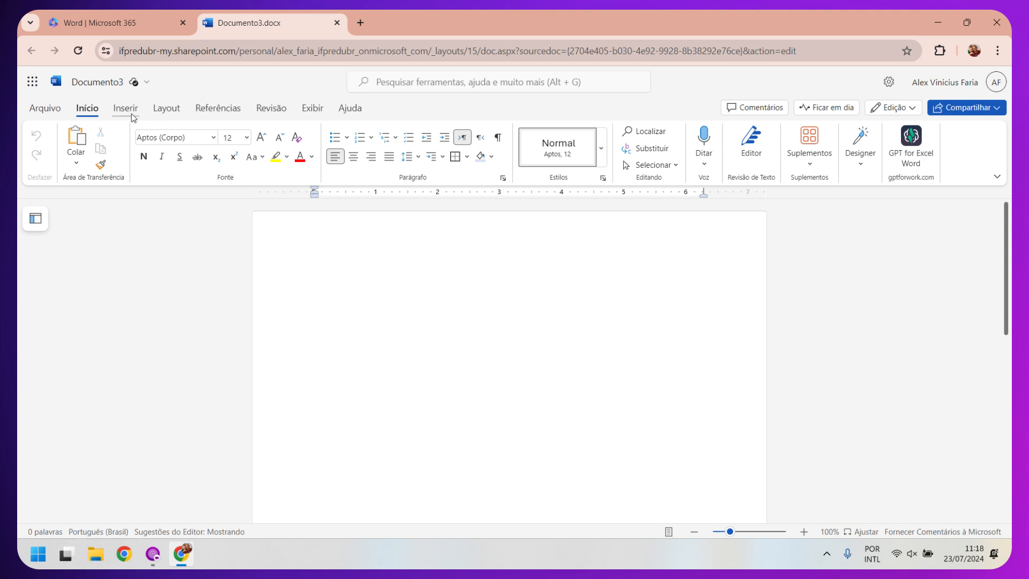
- Insert a table with three columns and three rows into the blank document
left_click(129, 111)
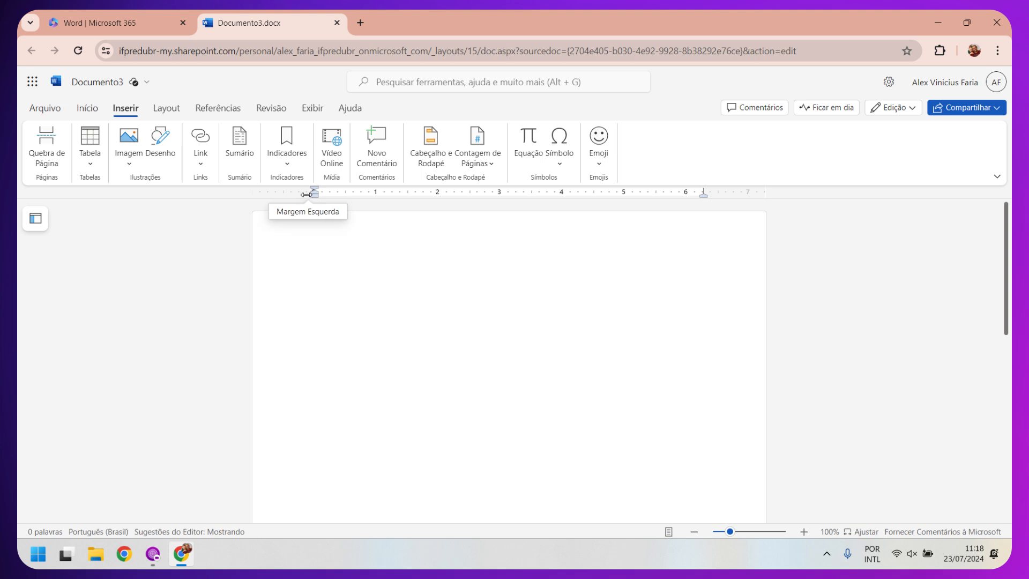
left_click(94, 158)
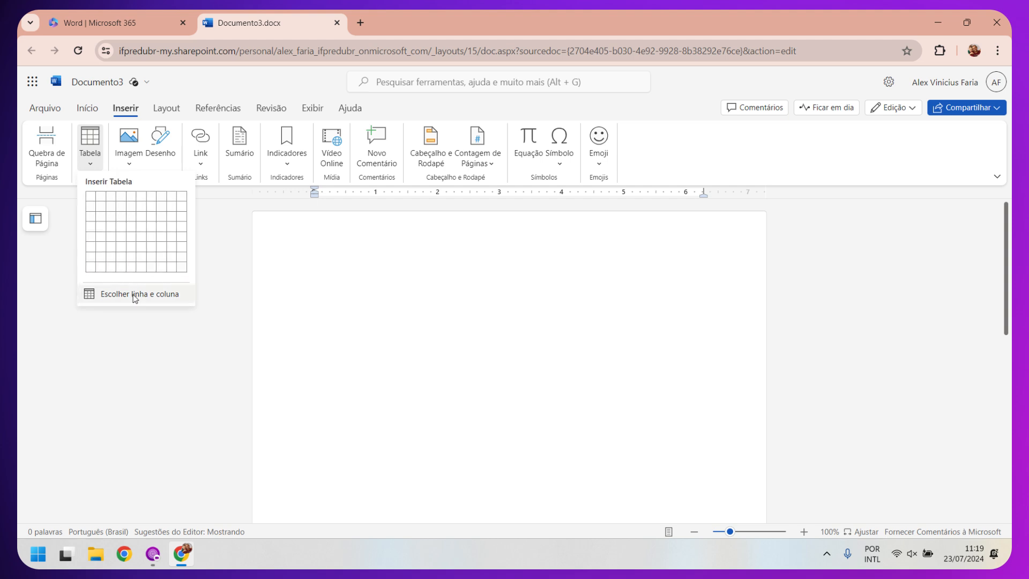
left_click(110, 225)
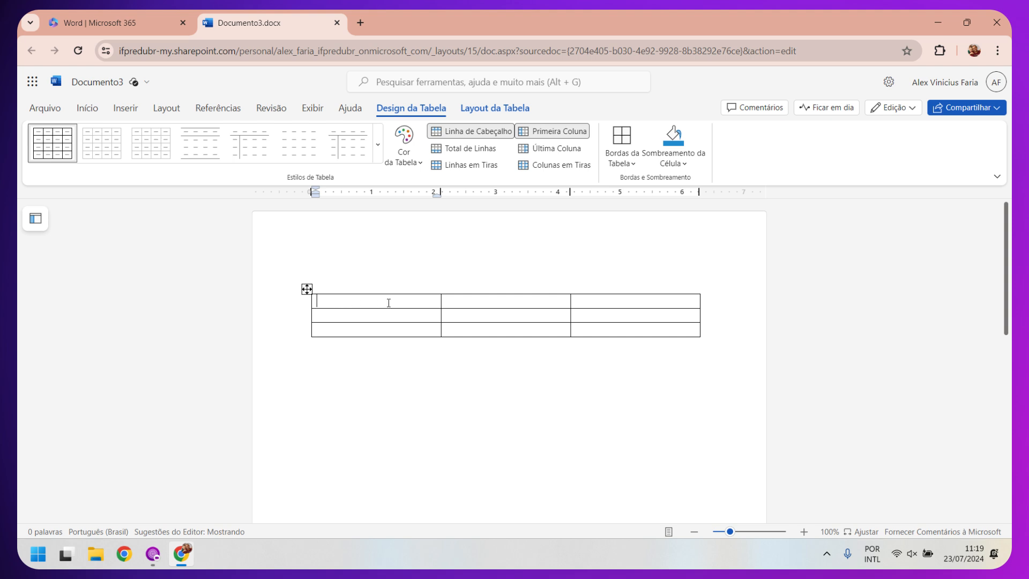
- Select the entire table, then only the first two cells of its first column, and clear the selection
left_click(484, 301)
left_click(602, 302)
left_click(497, 320)
left_click(372, 312)
left_click(307, 290)
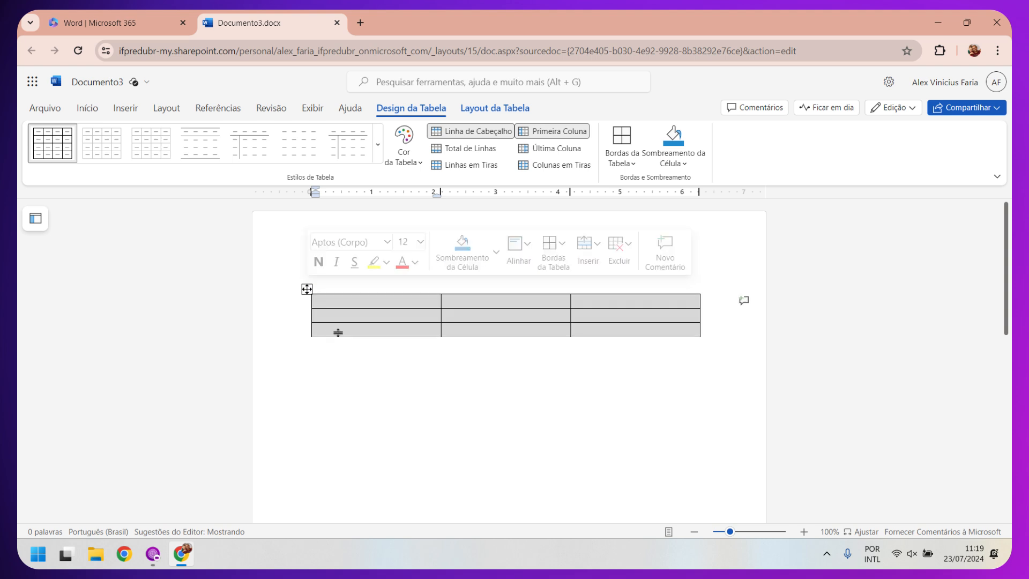
left_click(425, 369)
left_click(420, 303)
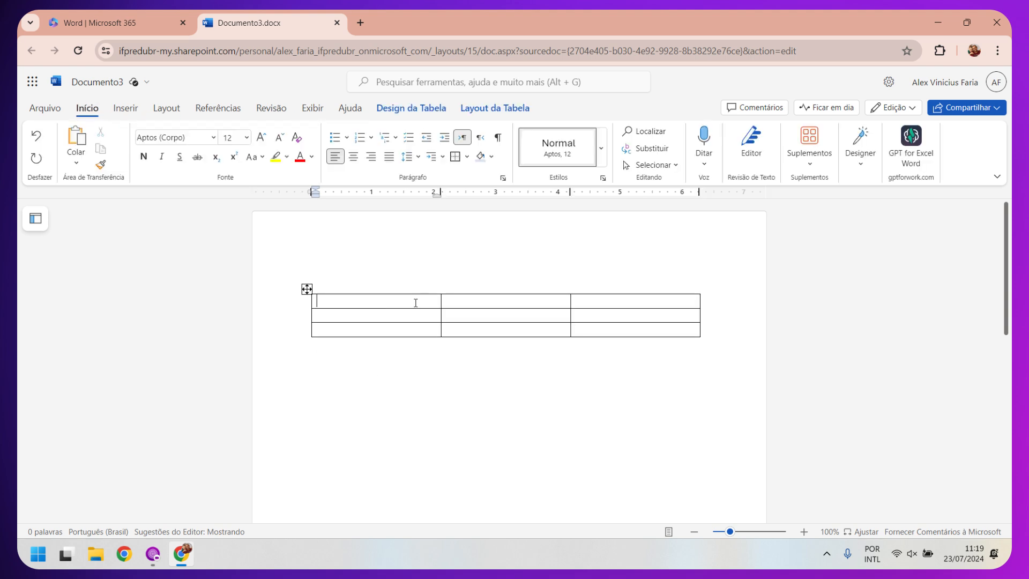
left_click(307, 289)
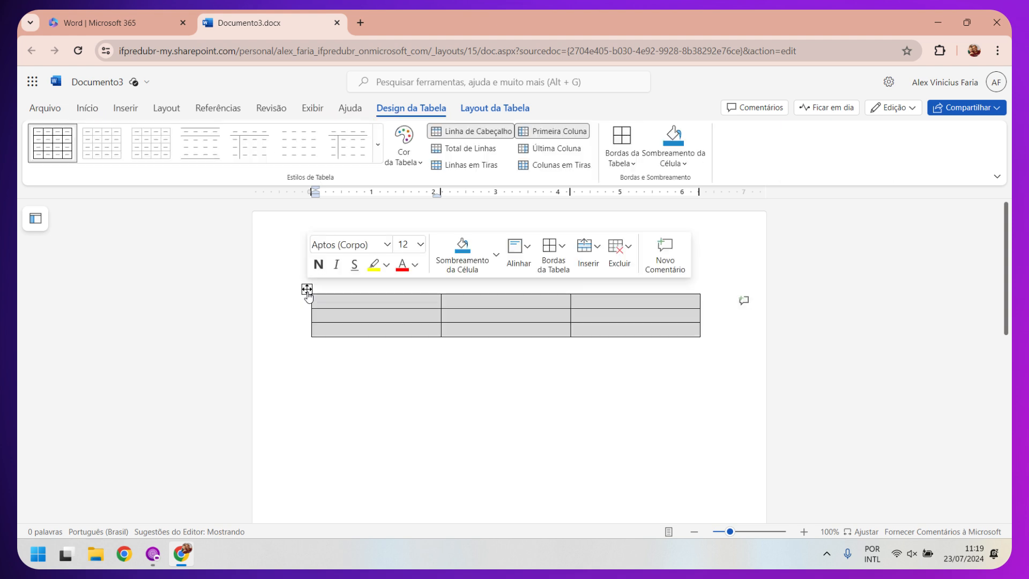
left_click_drag(304, 300, 305, 315)
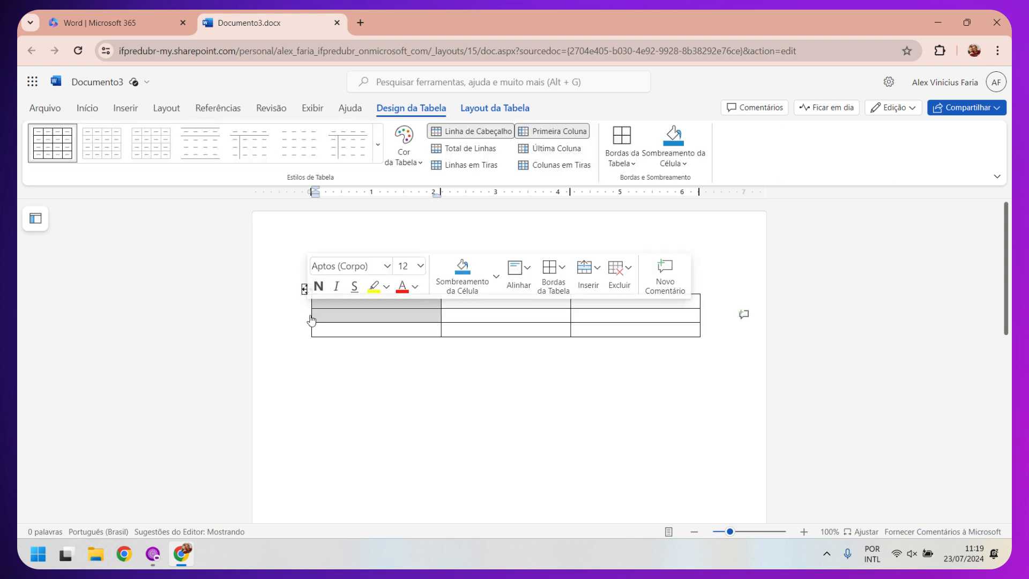
left_click(361, 367)
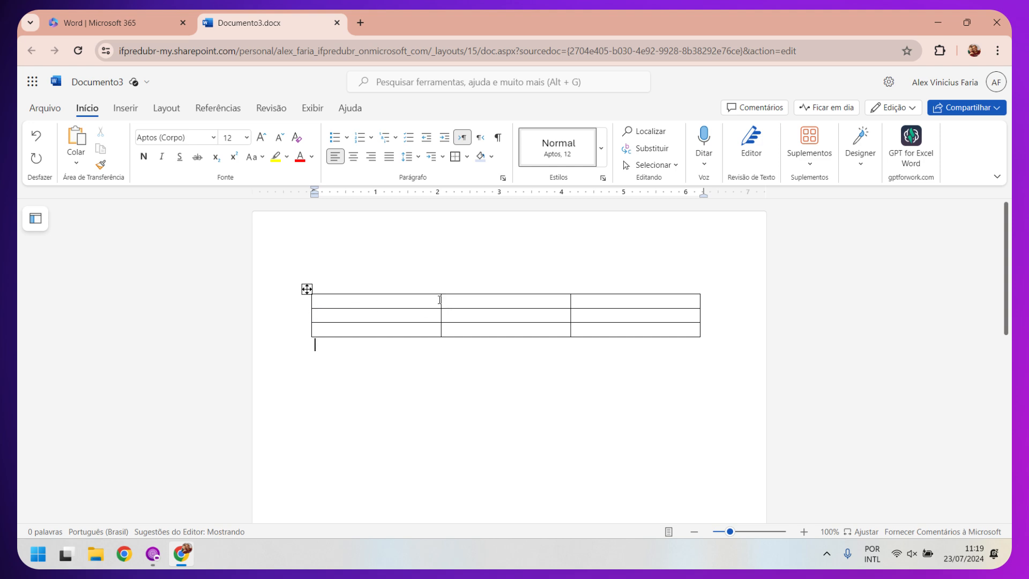
- Narrow the table's first column by moving its right border inward, and slightly increase the last row's height
left_click_drag(440, 299, 418, 301)
mouse_move(462, 337)
left_mouse_down()
mouse_move(457, 395)
mouse_move(459, 341)
left_mouse_up()
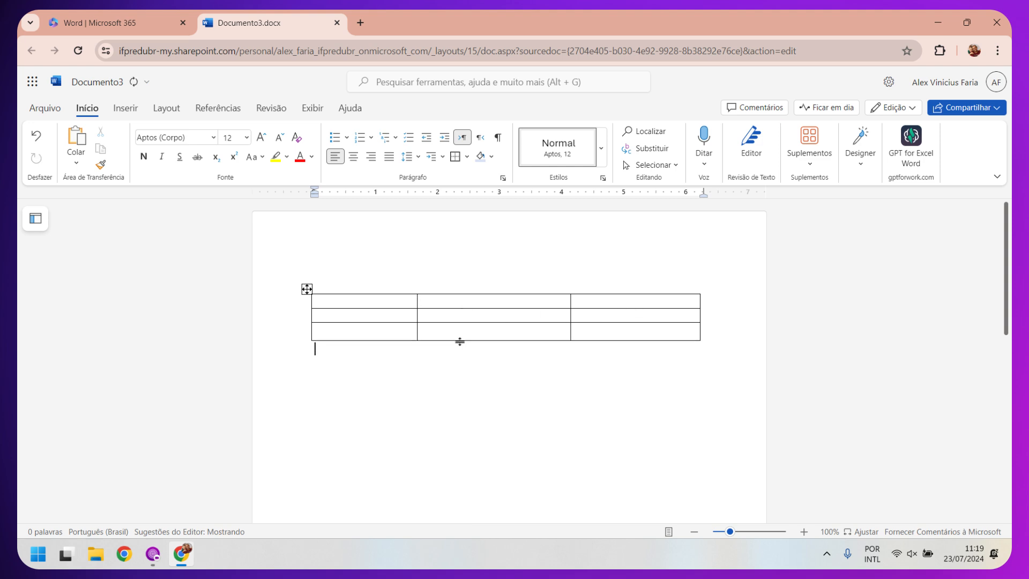
left_click(369, 301)
left_click(474, 302)
left_click(598, 300)
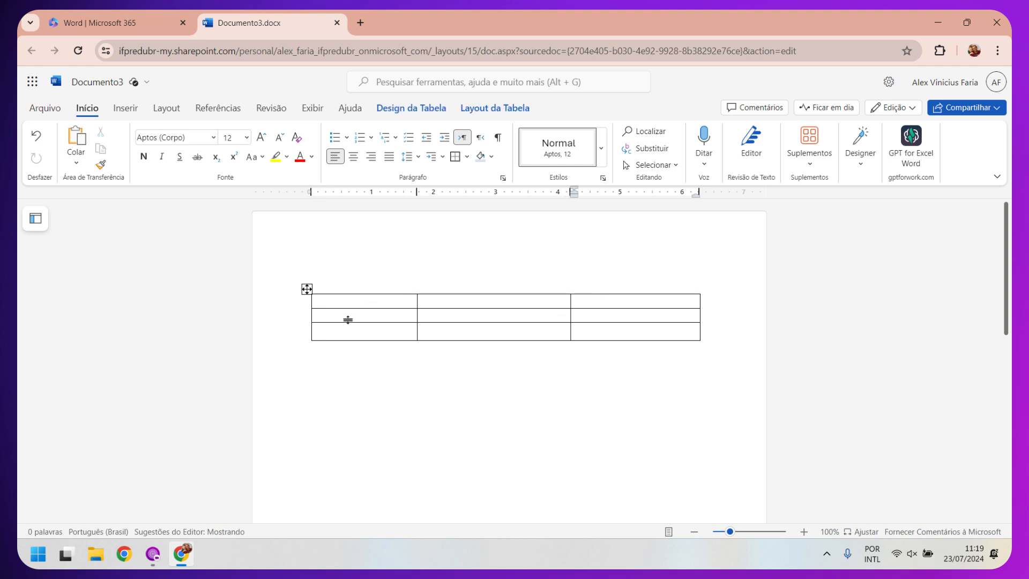
- Select the table's middle row, then its last row, and clear the selection
left_click(300, 315)
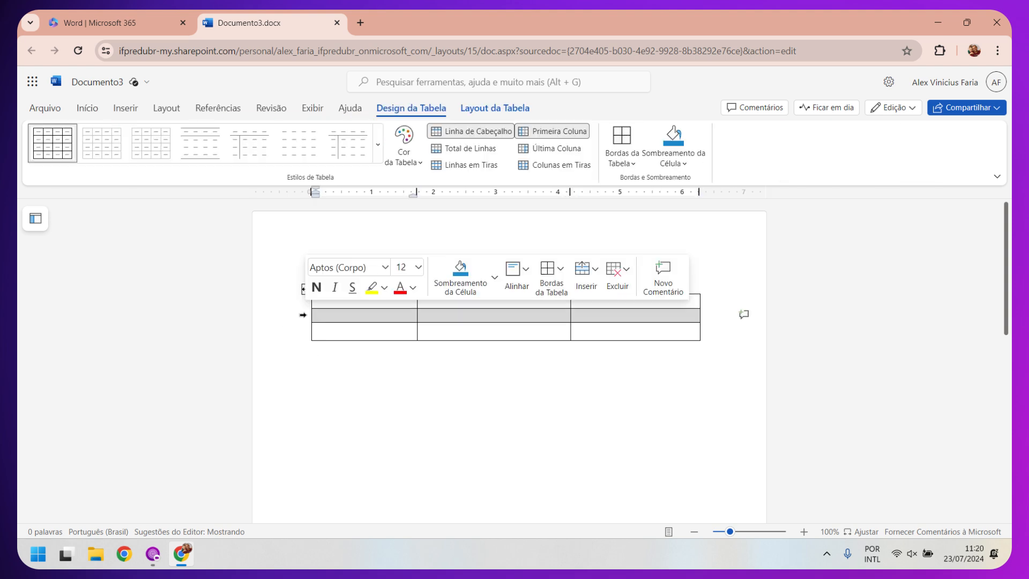
left_click(299, 327)
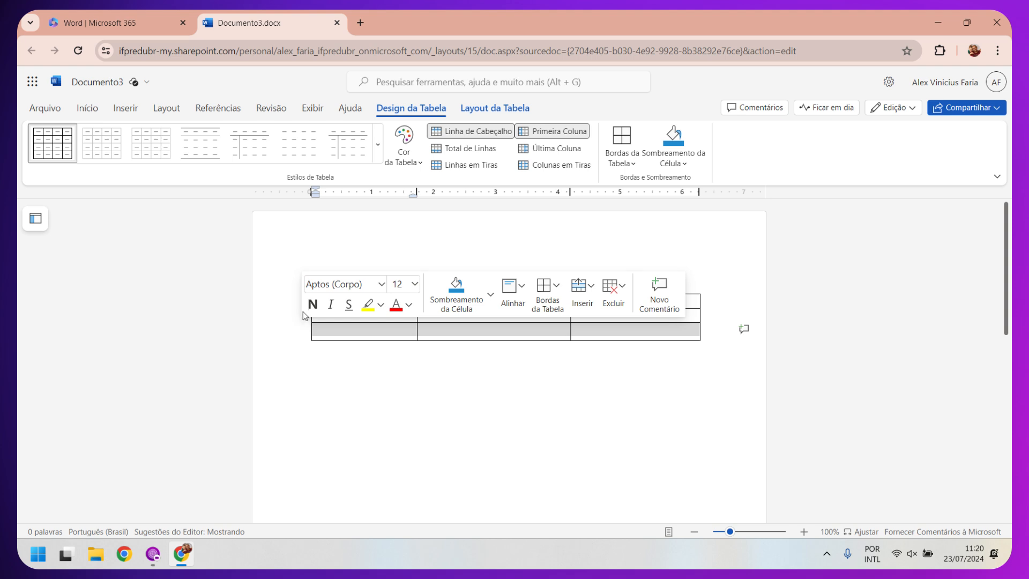
left_click(295, 314)
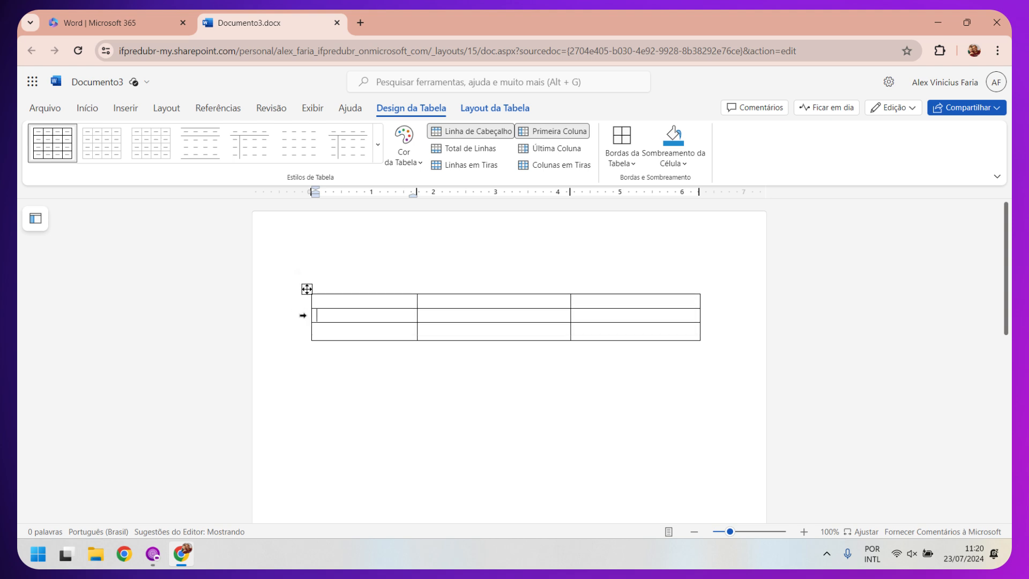
left_click(304, 315)
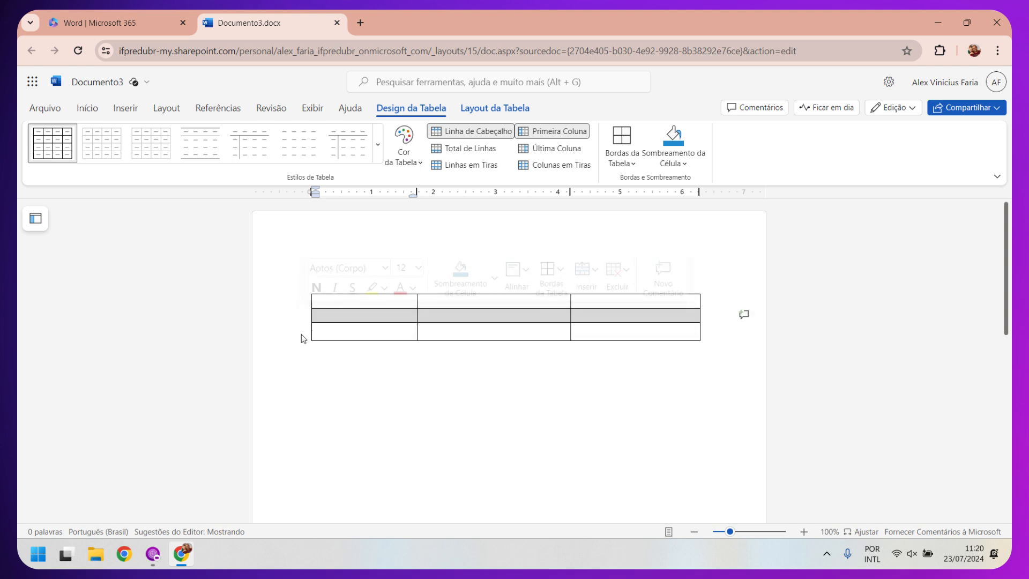
left_click(301, 336)
left_click(300, 330)
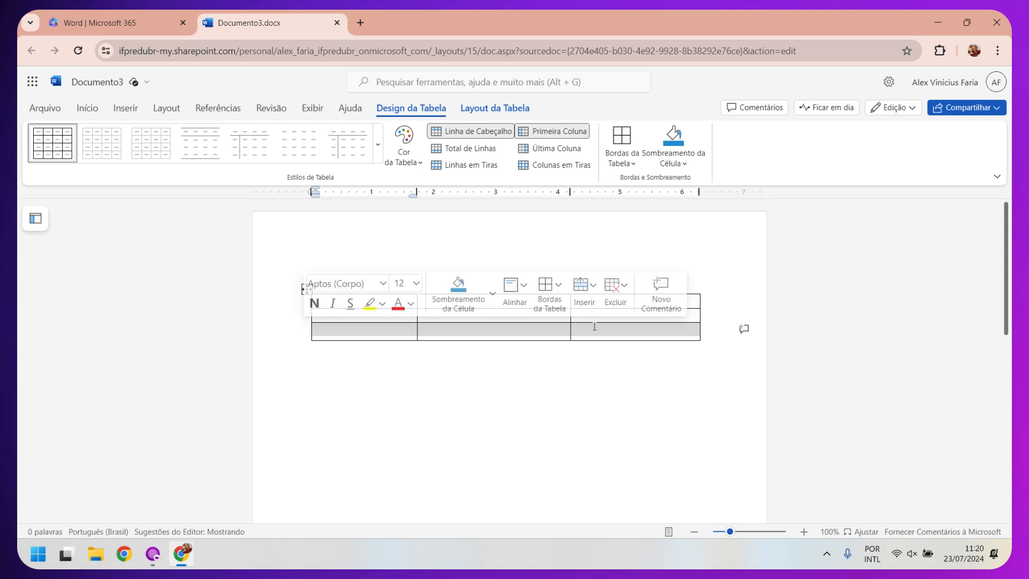
left_click(657, 404)
left_click(384, 299)
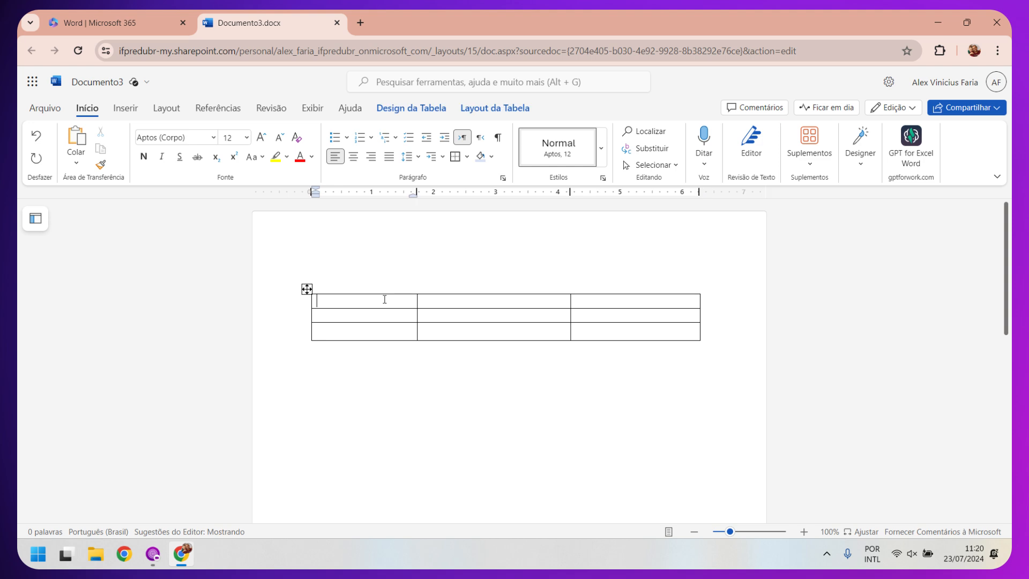
- Add blank lines below the first table and insert a second table with 12 columns and 2 rows
left_click(386, 365)
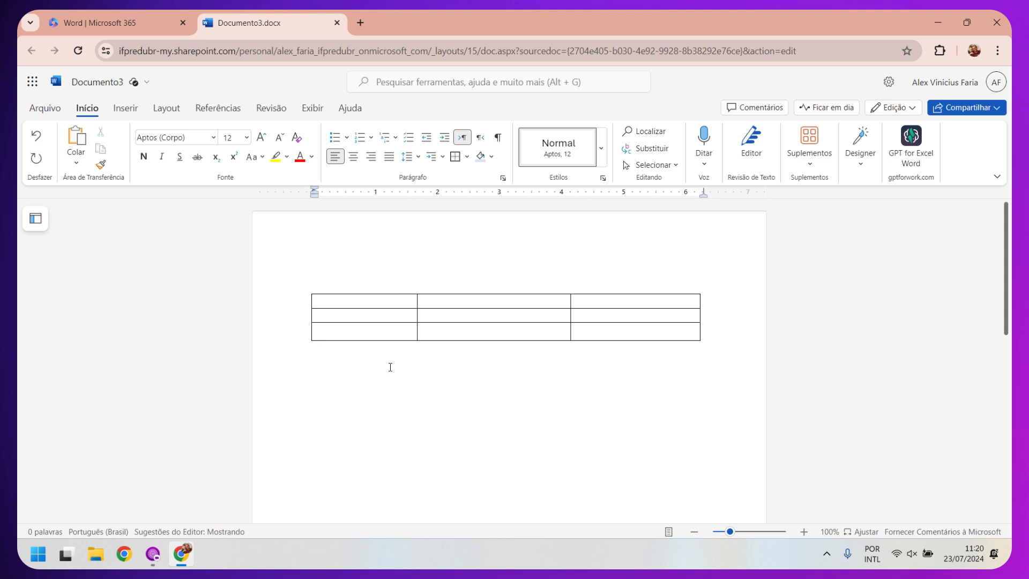
key("Return")
key("Return")
left_click(129, 108)
left_click(90, 145)
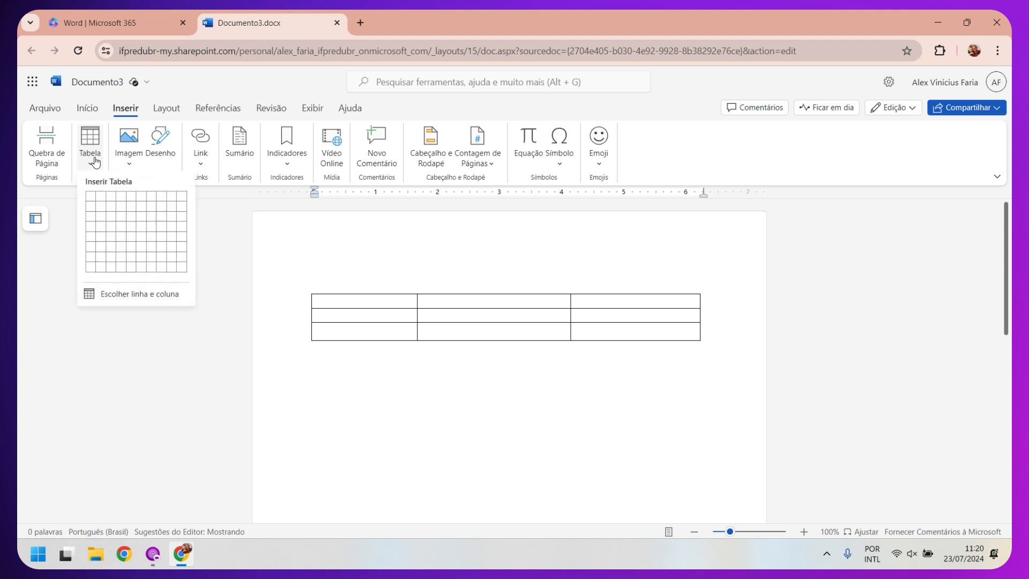
left_click(131, 297)
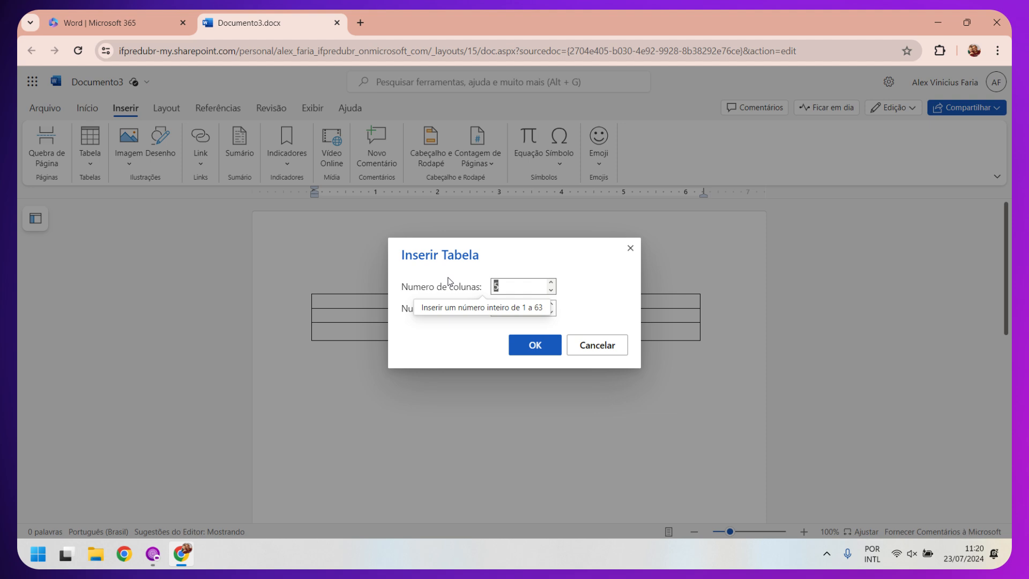
type("12")
left_click(509, 309)
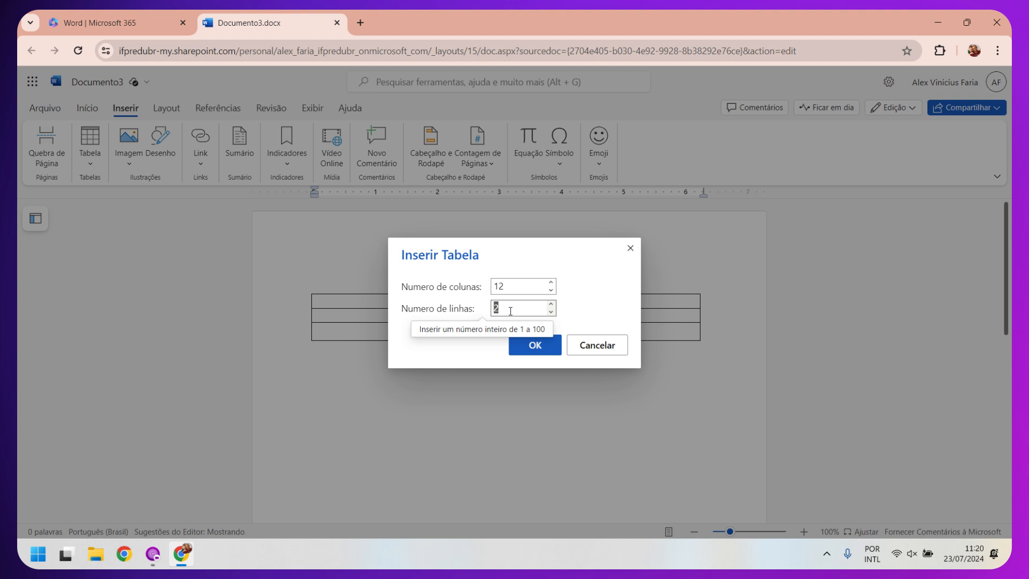
left_click(535, 345)
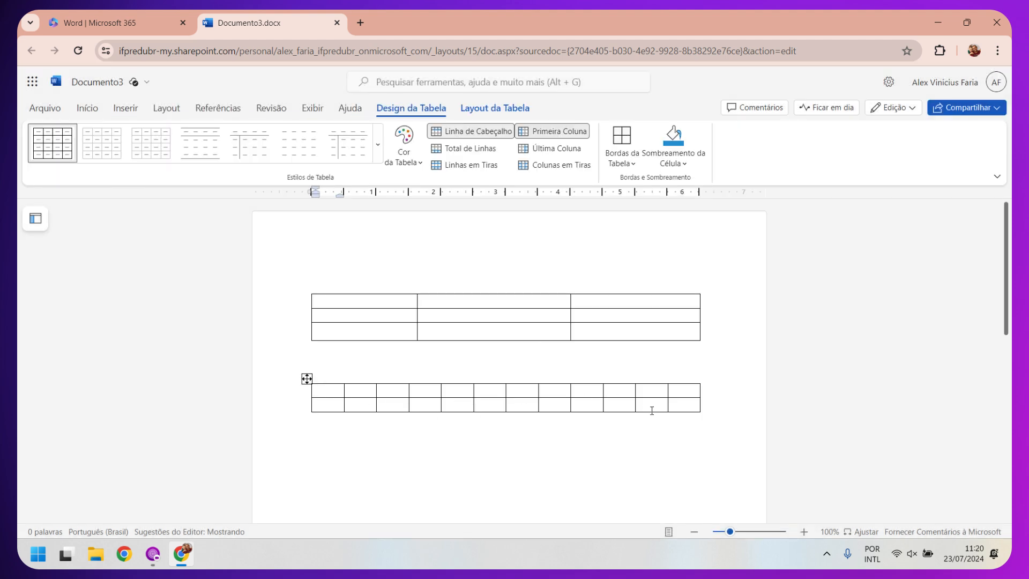
left_click(490, 362)
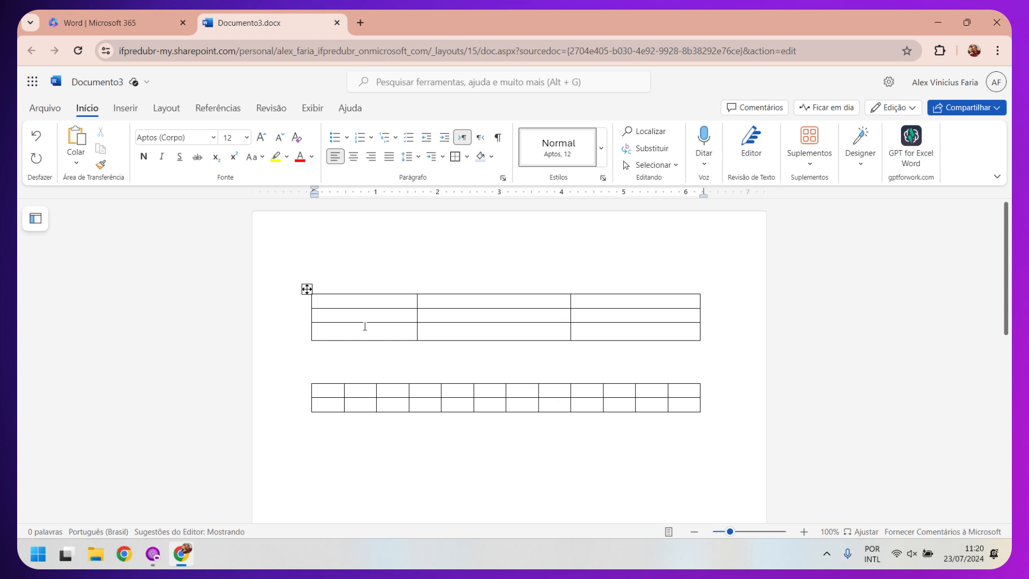
left_click(379, 300)
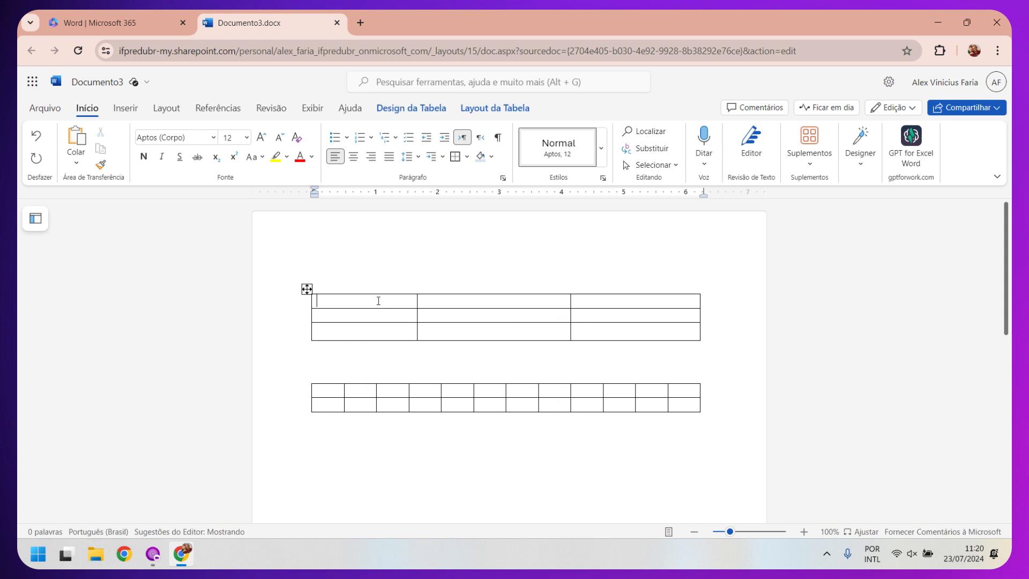
left_click(617, 332)
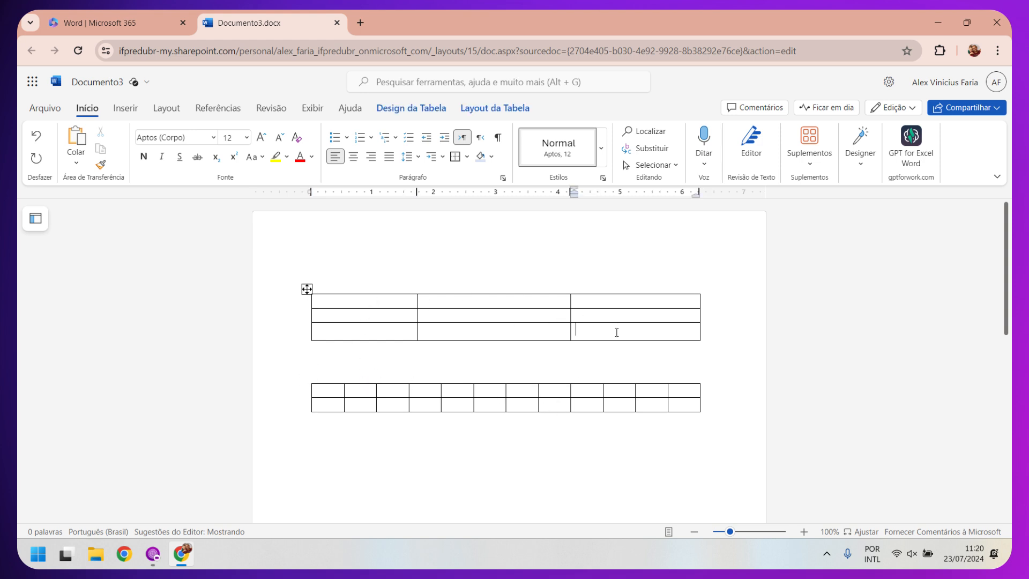
left_click(367, 297)
left_click(476, 304)
left_click(629, 304)
left_click(512, 313)
left_click(597, 318)
left_click(522, 334)
left_click(393, 331)
left_click(390, 302)
left_click_drag(391, 301, 558, 301)
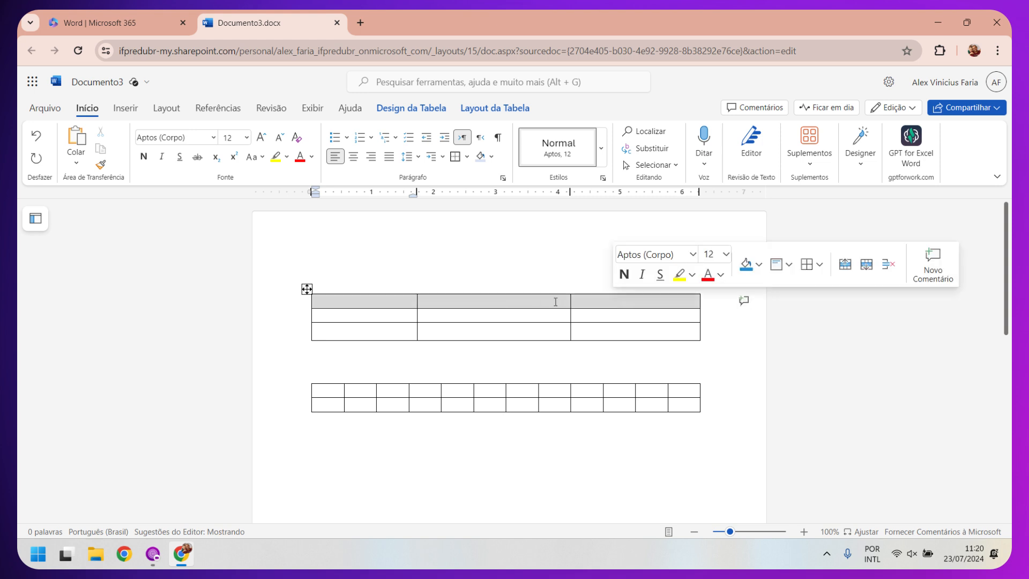
left_click(512, 299)
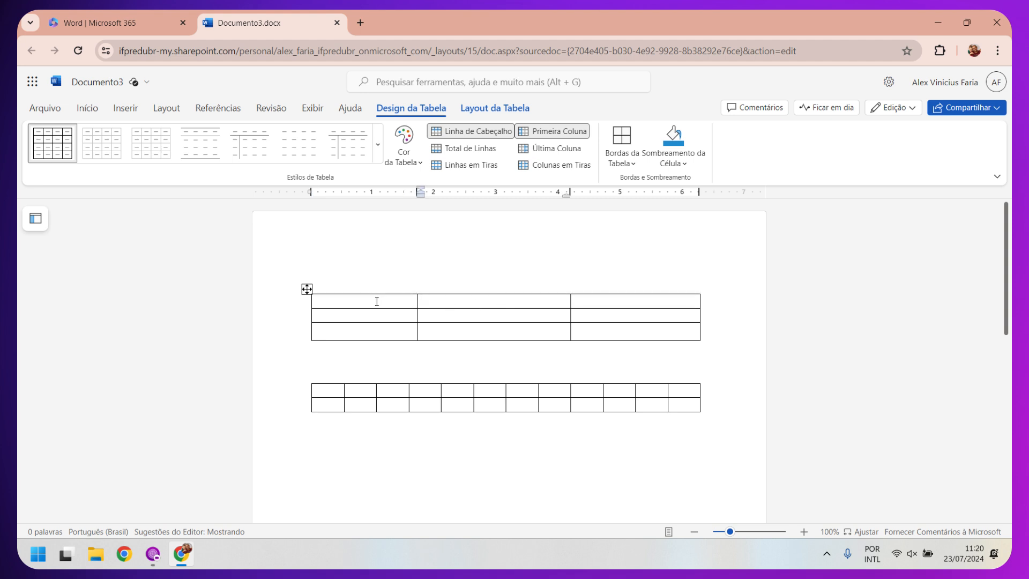
- Merge the three cells of the first table's first row into a single cell
left_click_drag(374, 301, 617, 303)
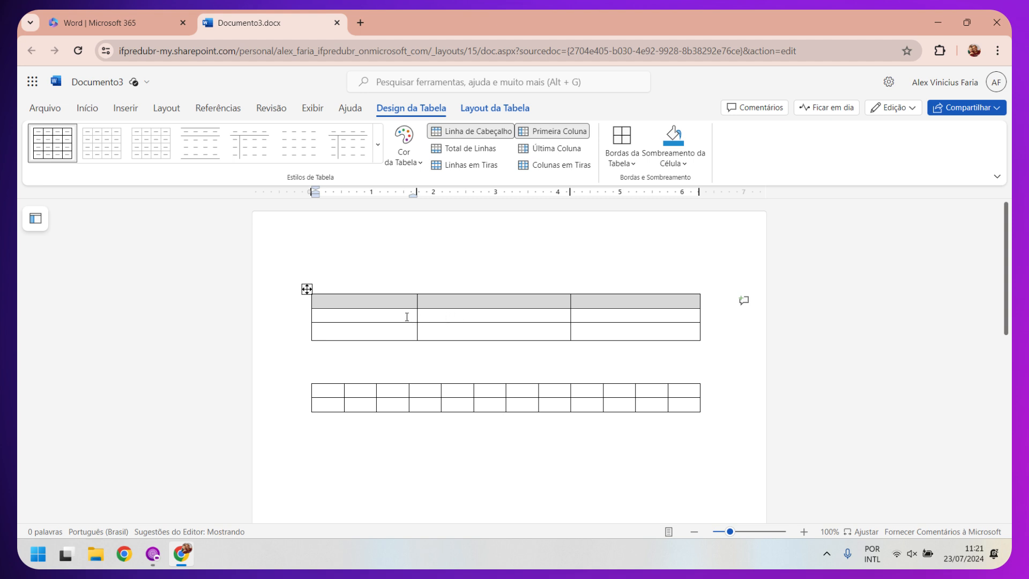
right_click(489, 301)
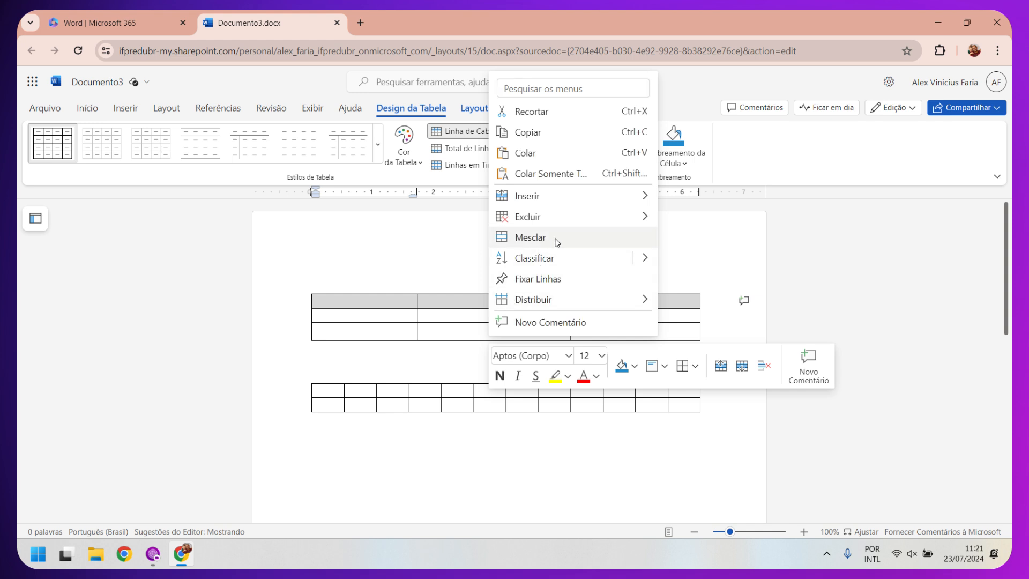
left_click(518, 239)
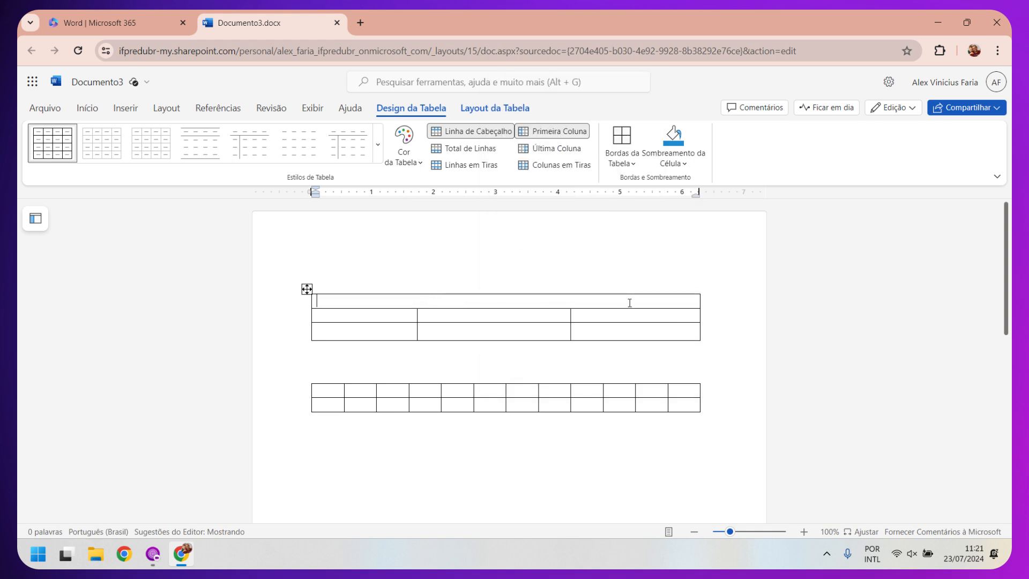
- Split the merged cell in the first table's first row into 3 columns and 1 row
right_click(554, 300)
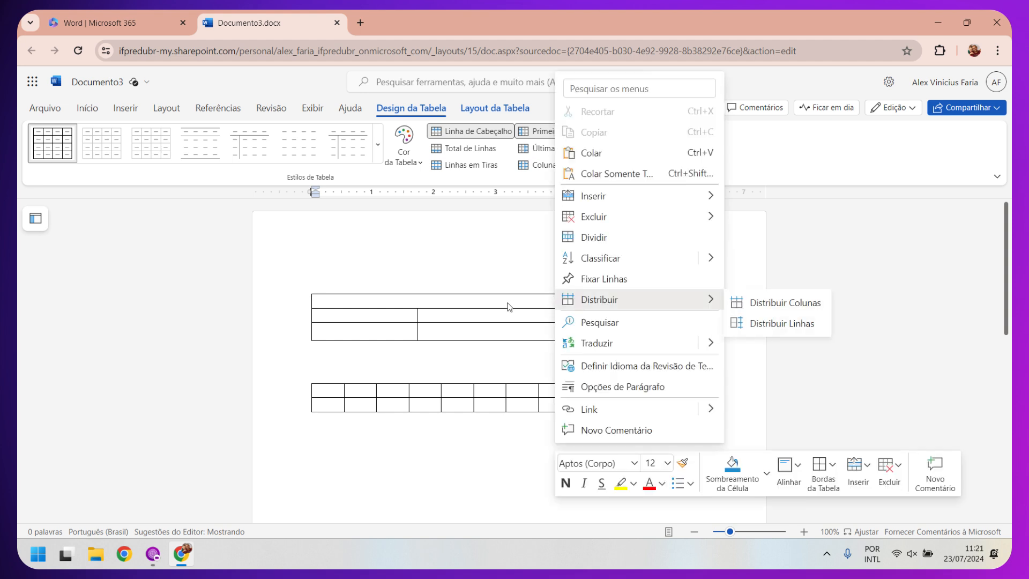
right_click(481, 309)
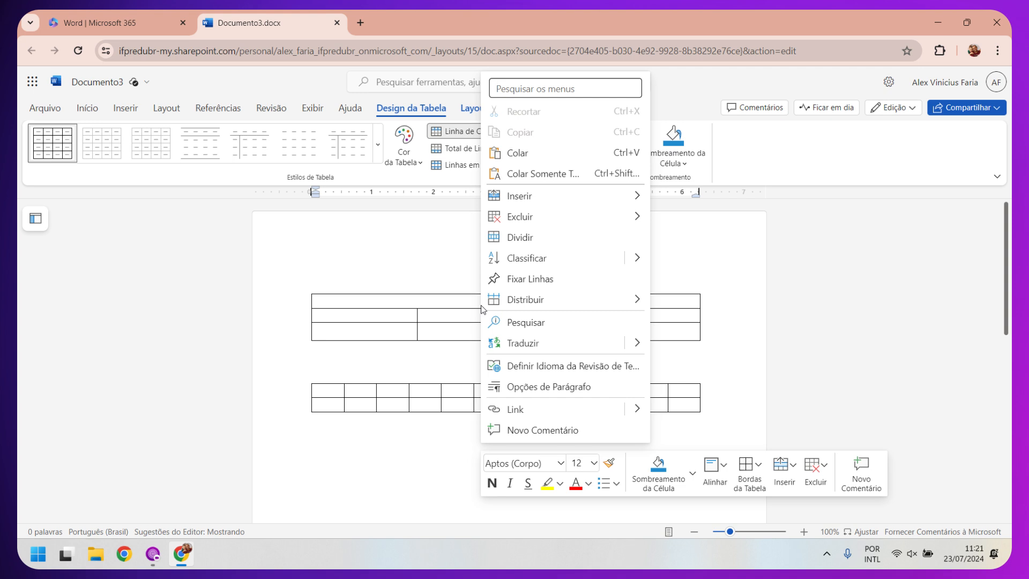
left_click(541, 243)
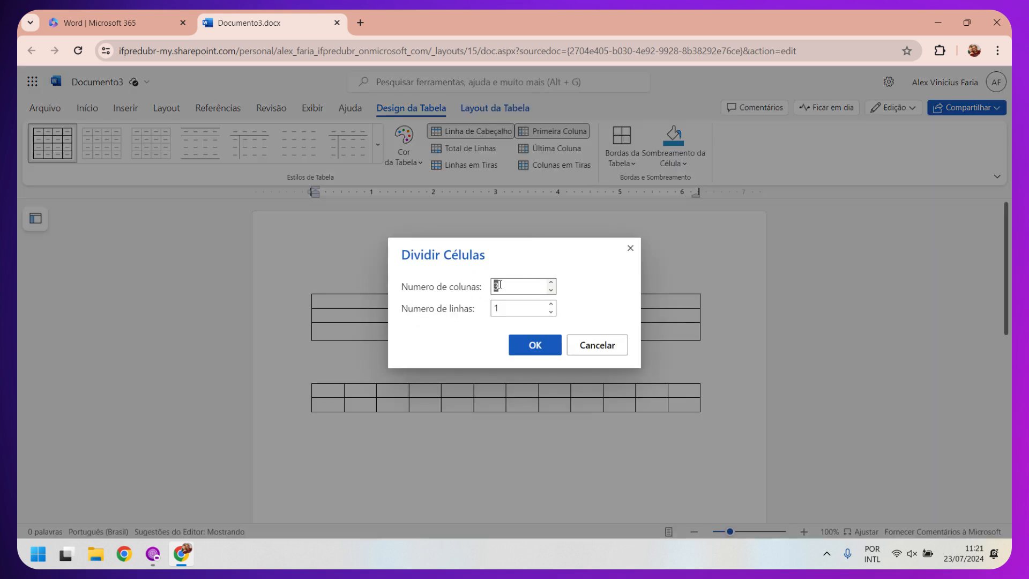
left_click(539, 346)
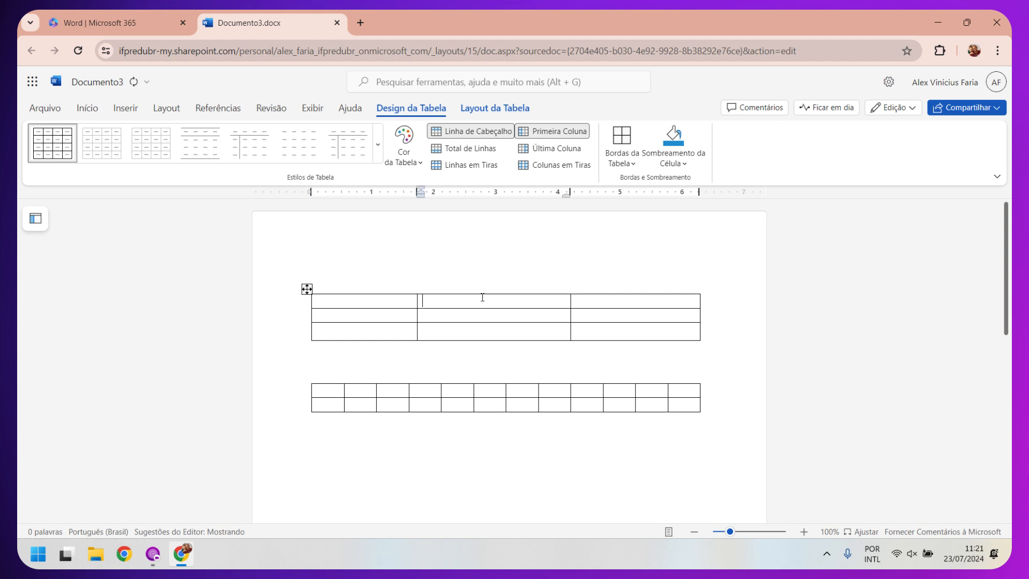
- Merge the three cells of the first table's first row back into one cell
left_click_drag(391, 301, 576, 306)
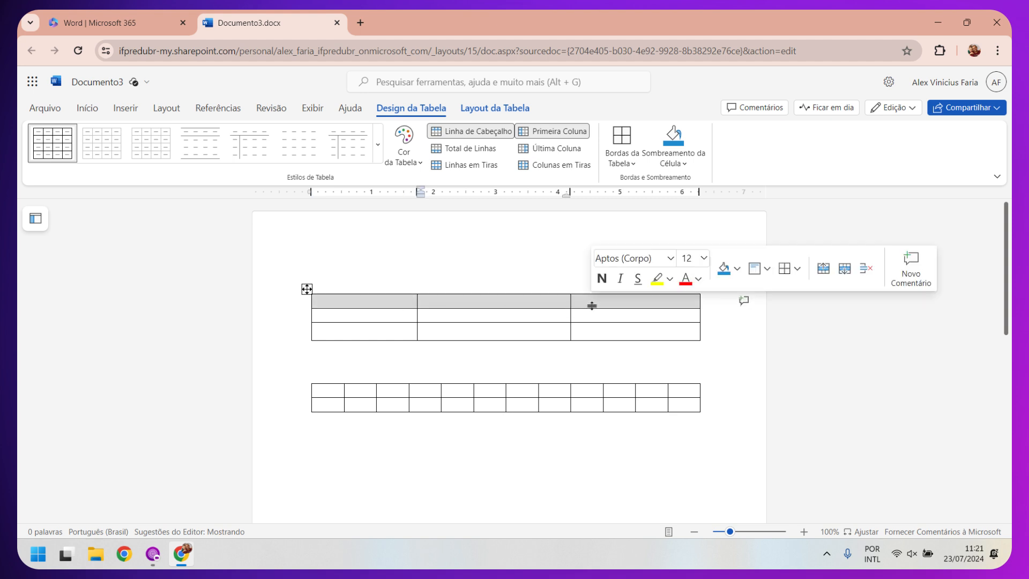
right_click(590, 300)
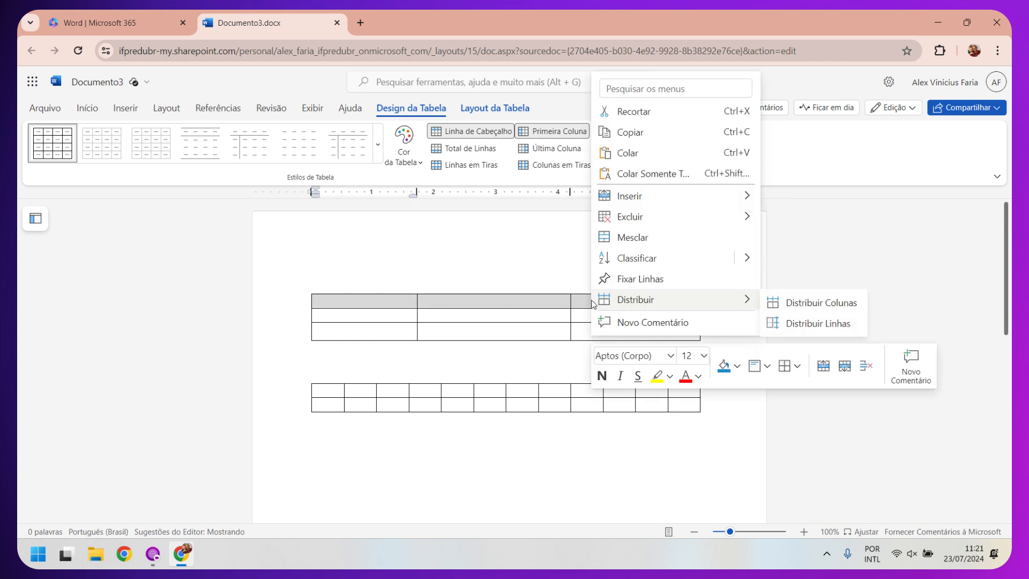
left_click(647, 238)
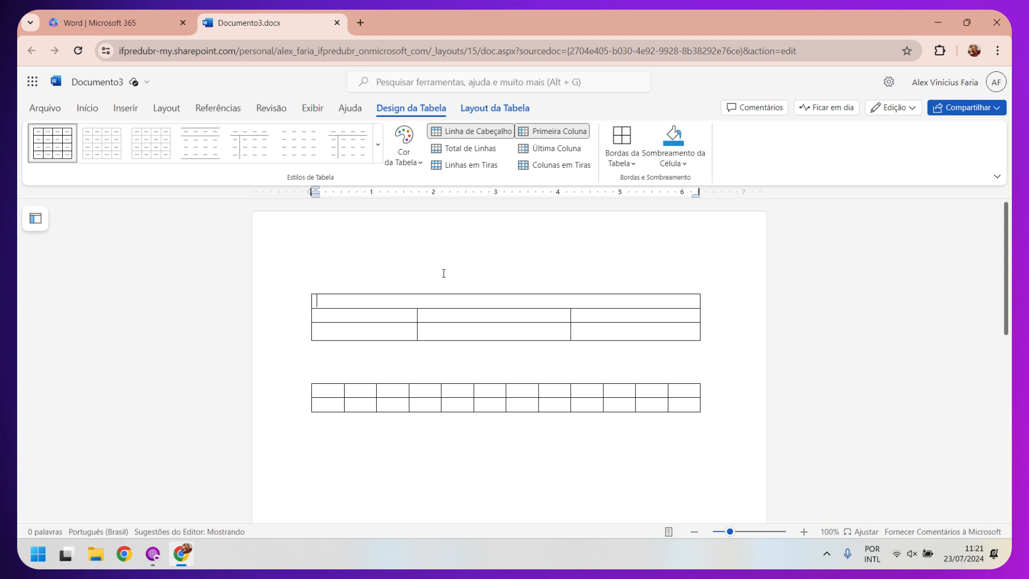
- Enter the title CLASSIFICAÇÃO GERAL in the first table's merged top cell and center it
type("CLASSIFICAÇÃO GERA")
key("BackSpace")
key("BackSpace")
type("ERAL")
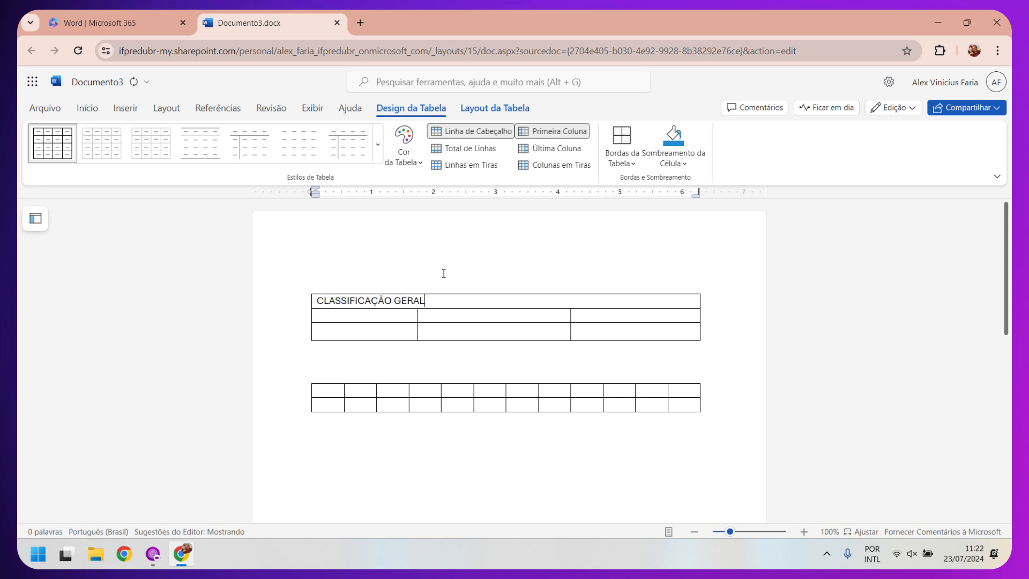
double_click(418, 301)
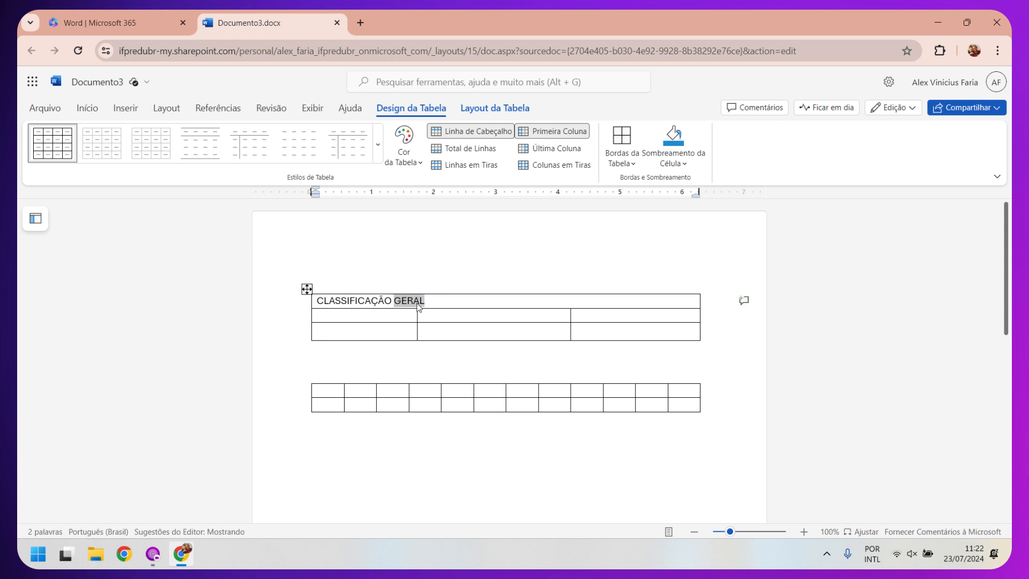
left_click(87, 109)
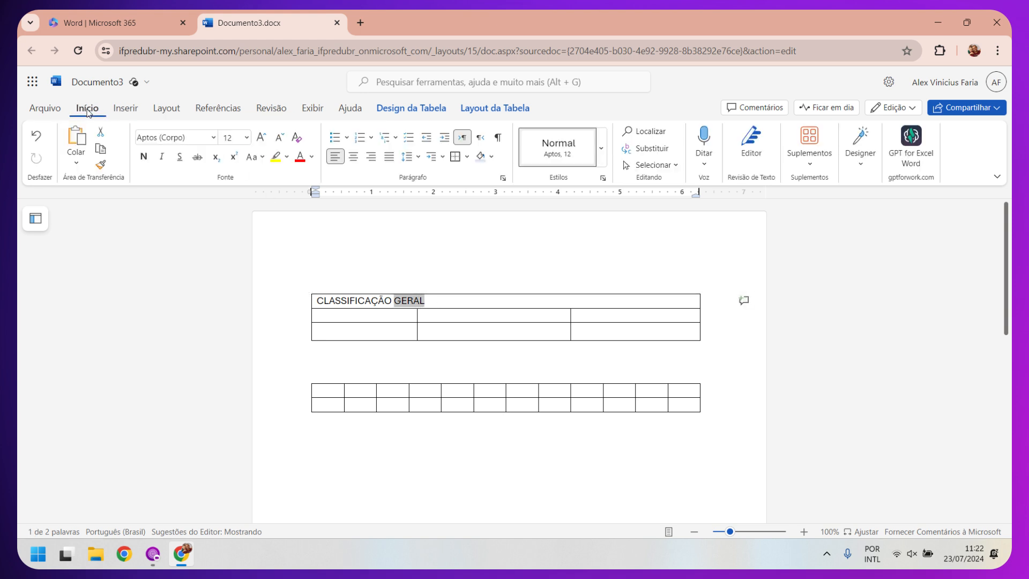
left_click(353, 156)
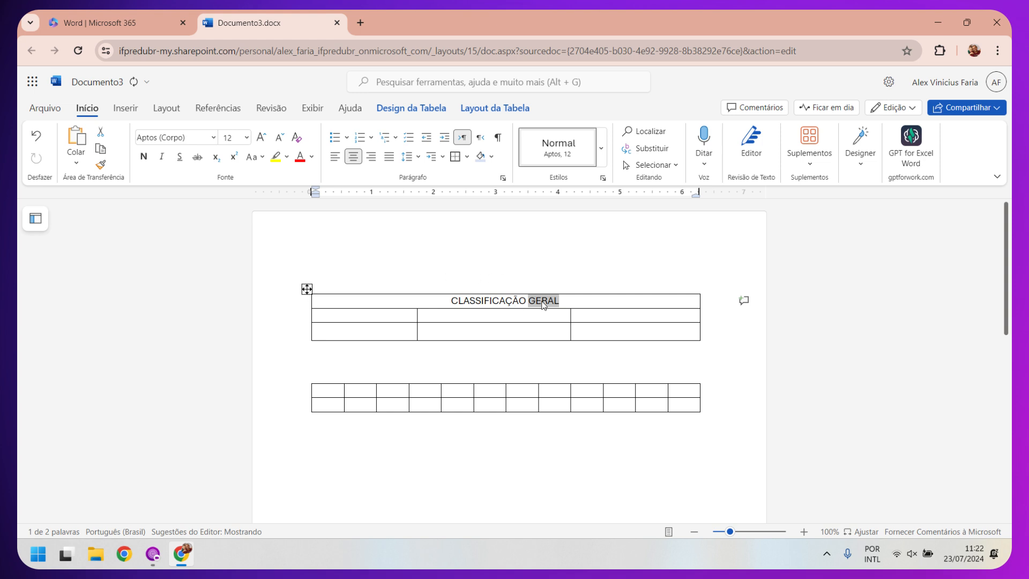
left_click(569, 299)
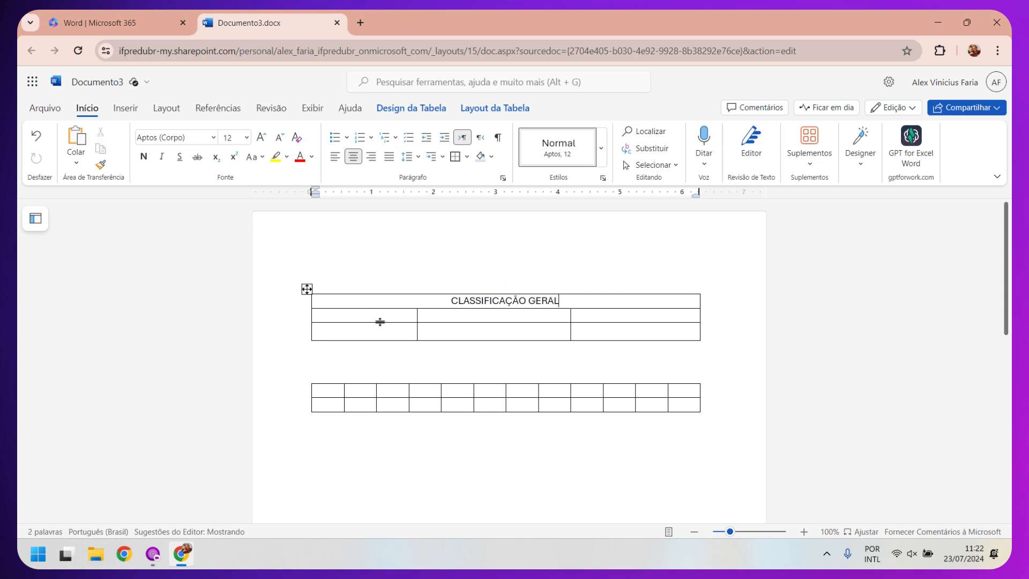
- Fill the first cell of the first table's second row with several lines of random placeholder letters
left_click(383, 315)
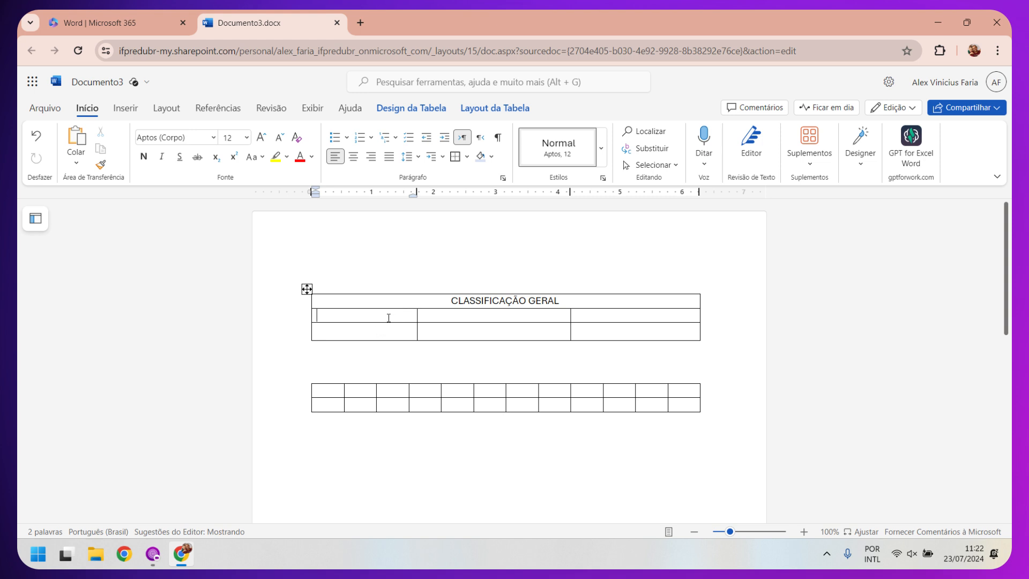
type("ADSKFJ DAFKASD ;FKLASDJF ;KADSJ F")
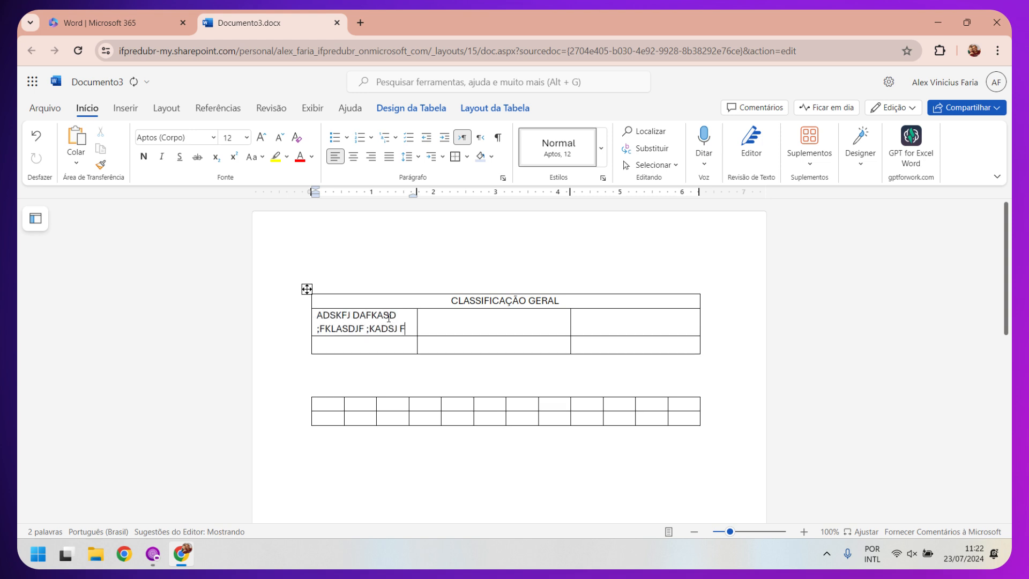
type(";KLASDJF L;KASDF ;LKASD F;LKASDF ;KLASDJF;LKASD FJLK;DSA")
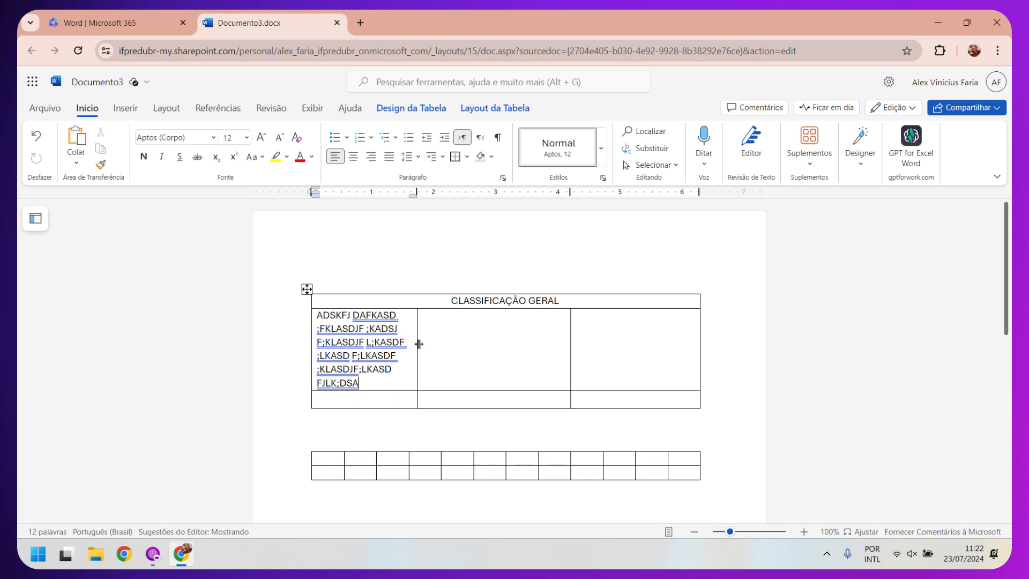
- Widen the first table's first column to about the 3.5 ruler mark and distribute the columns of its lower two rows evenly
left_click_drag(418, 342, 531, 345)
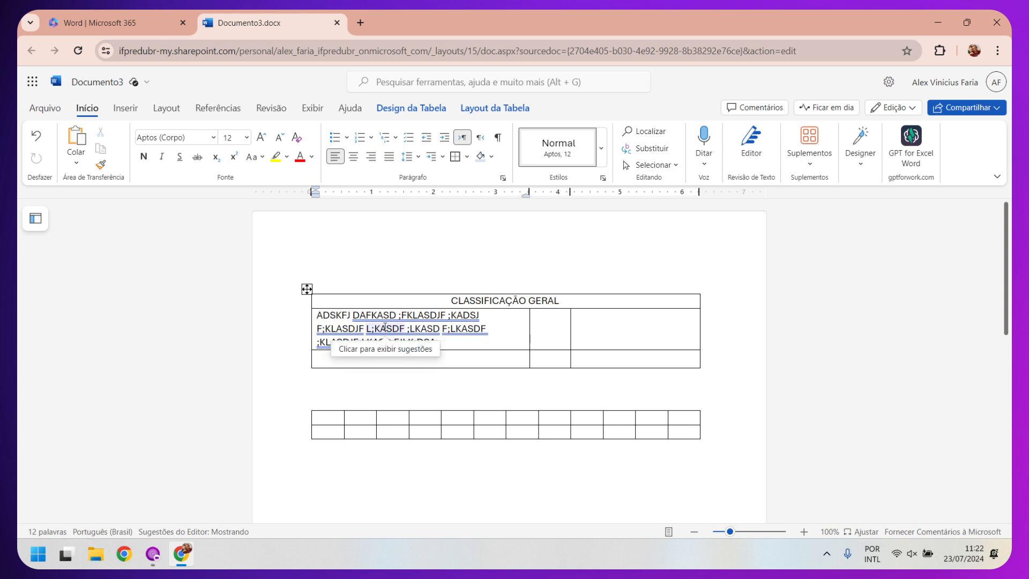
mouse_move(386, 328)
left_mouse_down()
mouse_move(534, 328)
mouse_move(617, 360)
left_mouse_up()
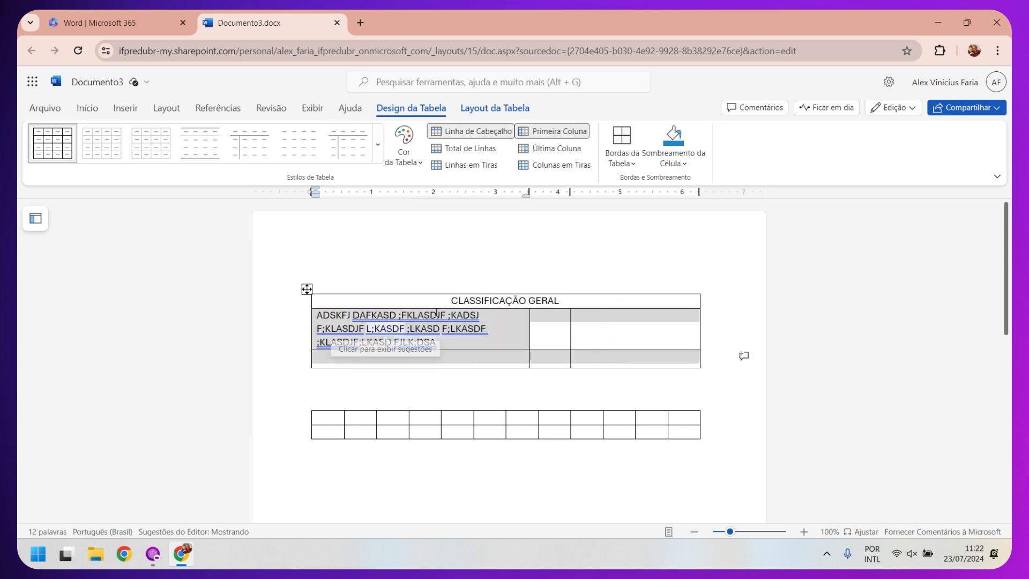
triple_click(495, 333)
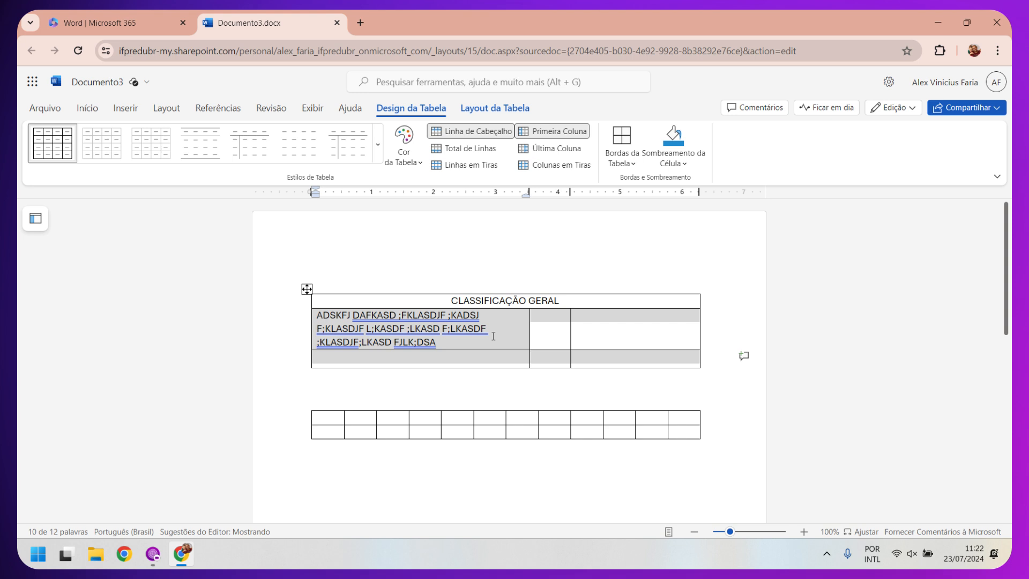
right_click(493, 336)
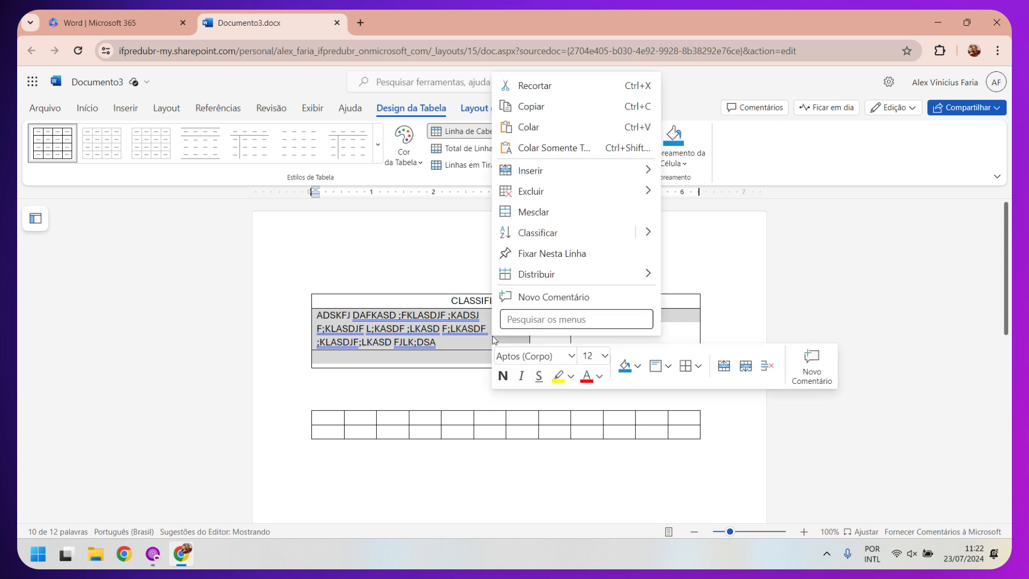
mouse_move(554, 275)
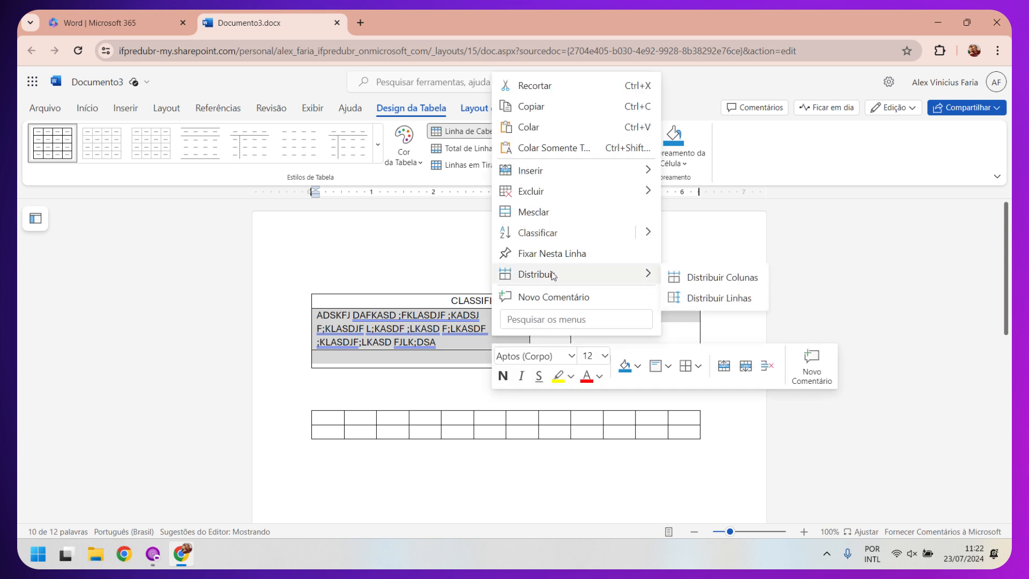
left_click(703, 277)
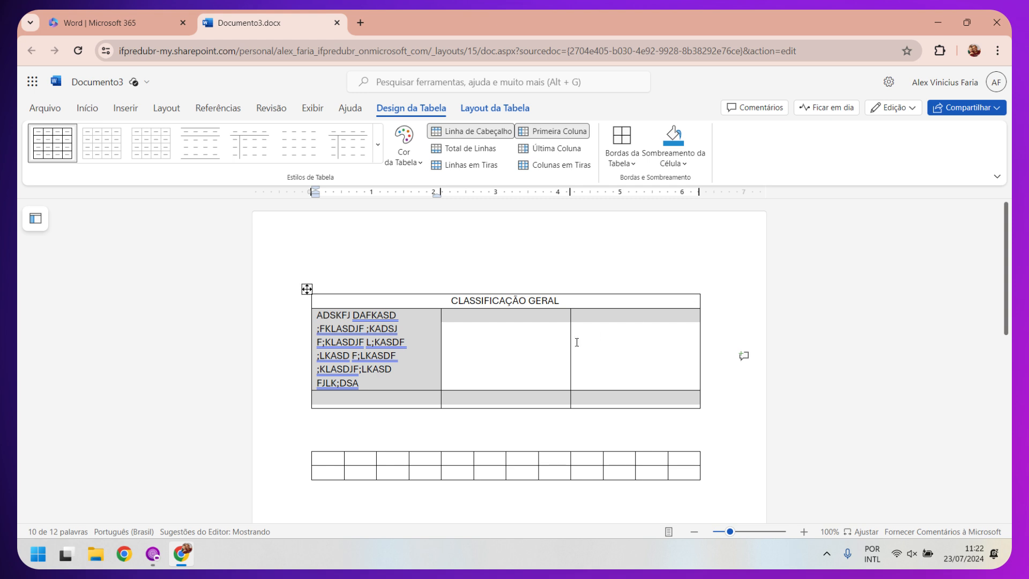
left_click(452, 352)
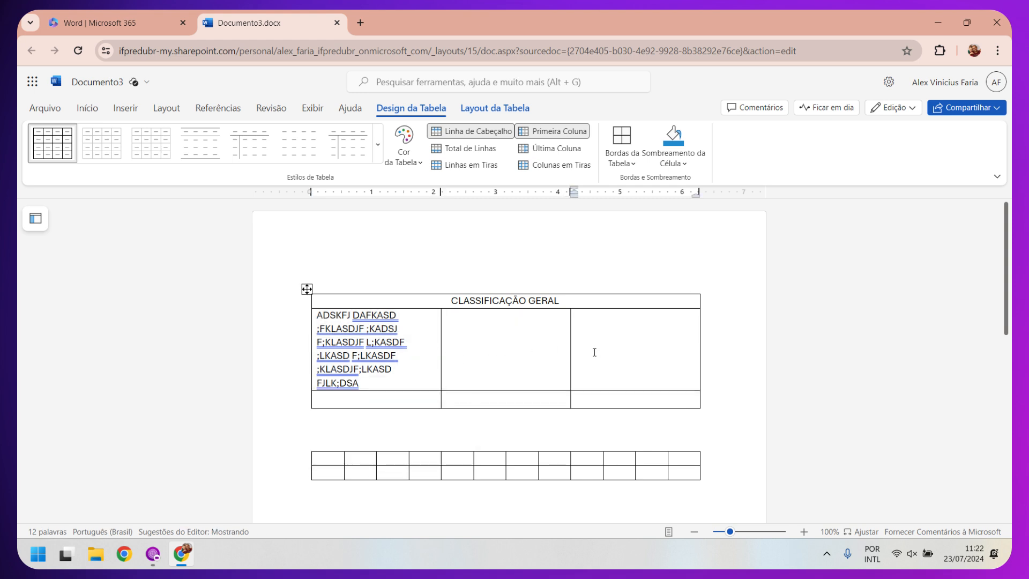
- Move the first table's inner column borders to about 5.4 and 3.3 on the ruler and redistribute the second row's columns evenly
left_click_drag(573, 355, 649, 354)
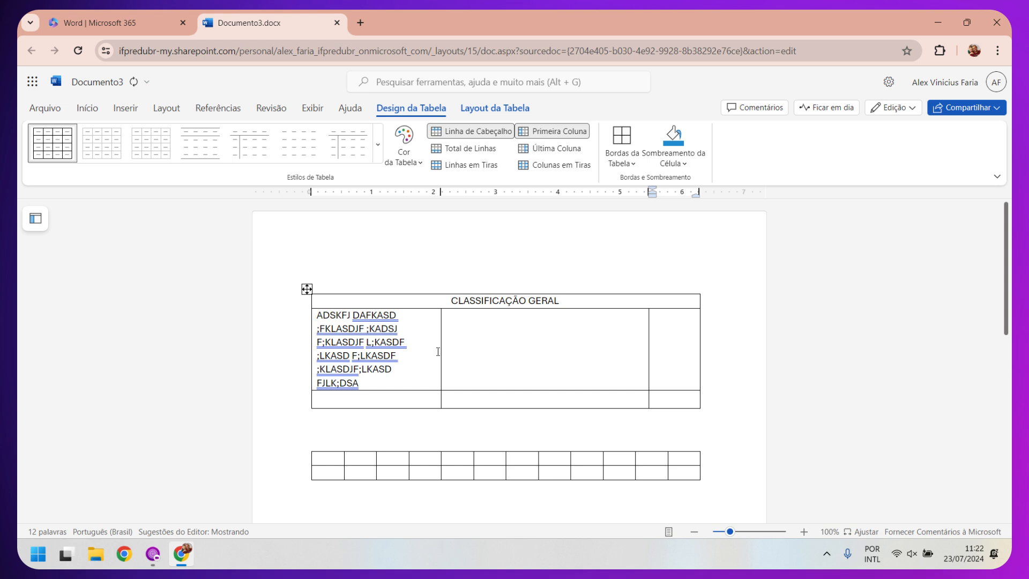
left_click_drag(441, 352, 517, 352)
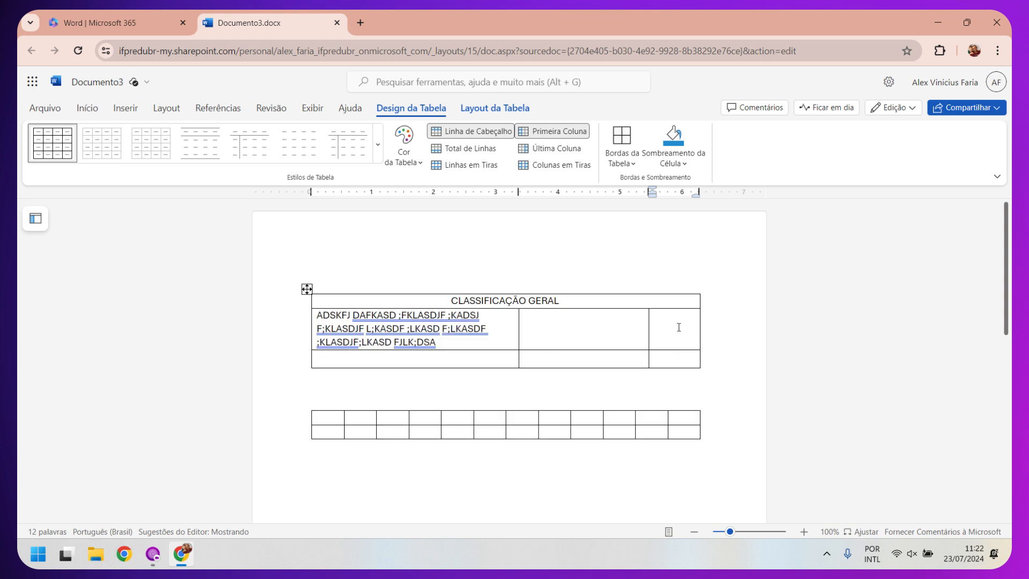
left_click_drag(678, 327, 354, 333)
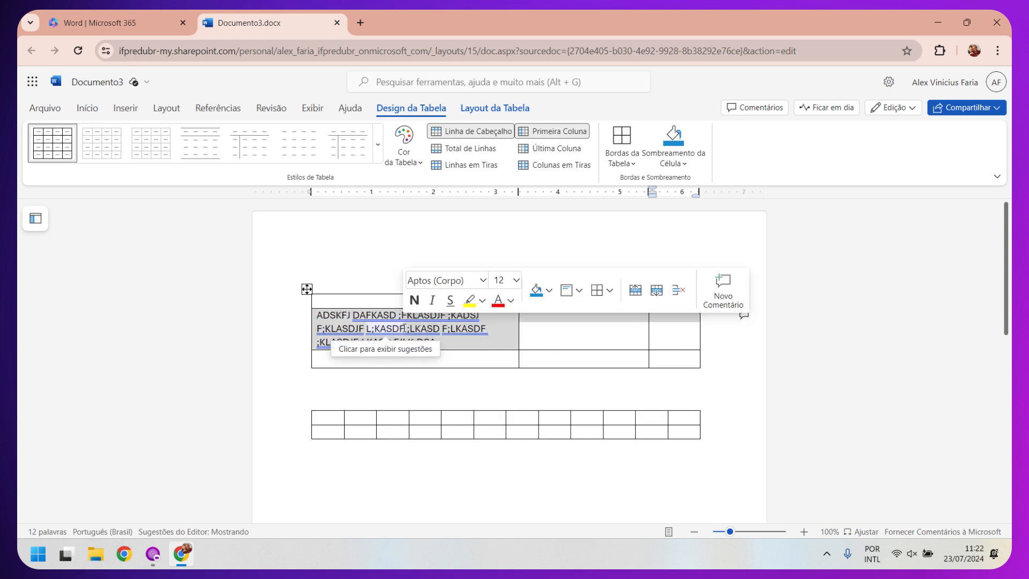
right_click(499, 329)
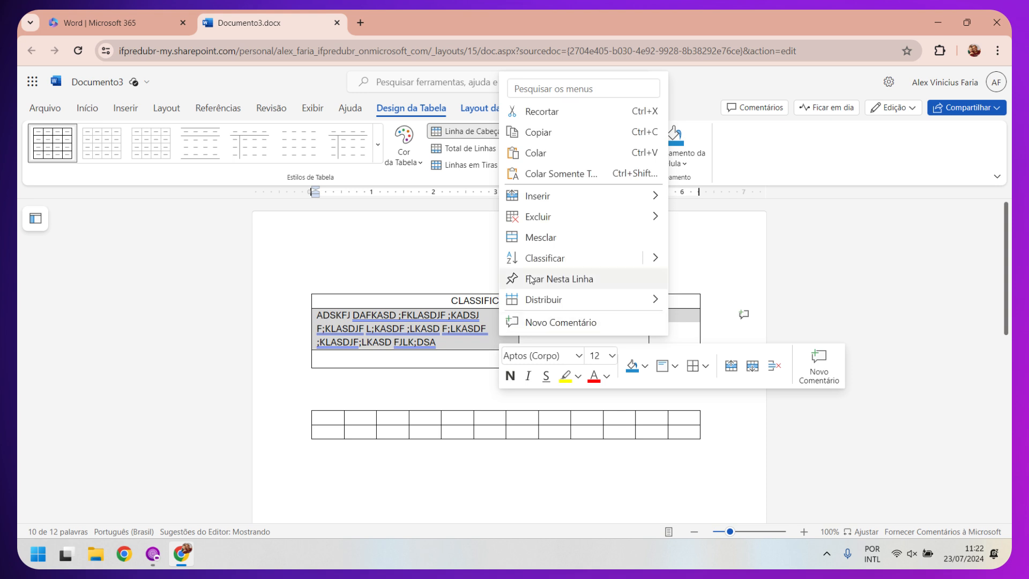
mouse_move(566, 304)
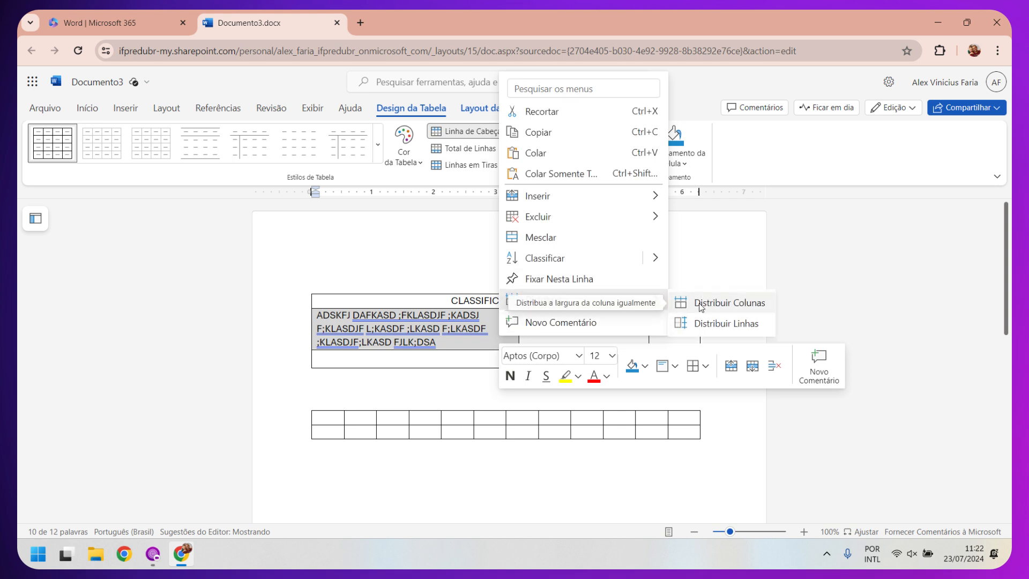
left_click(700, 307)
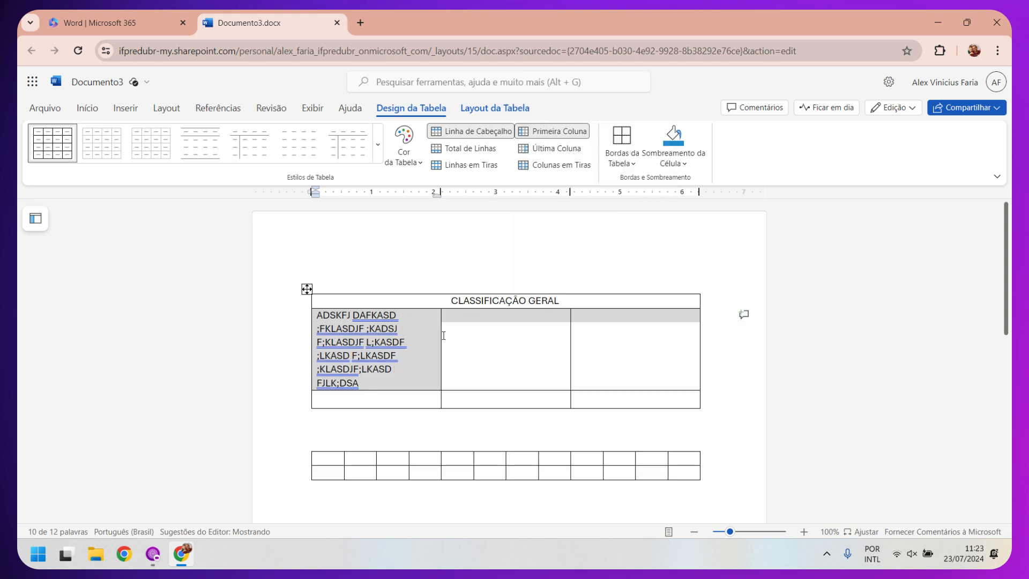
left_click(487, 331)
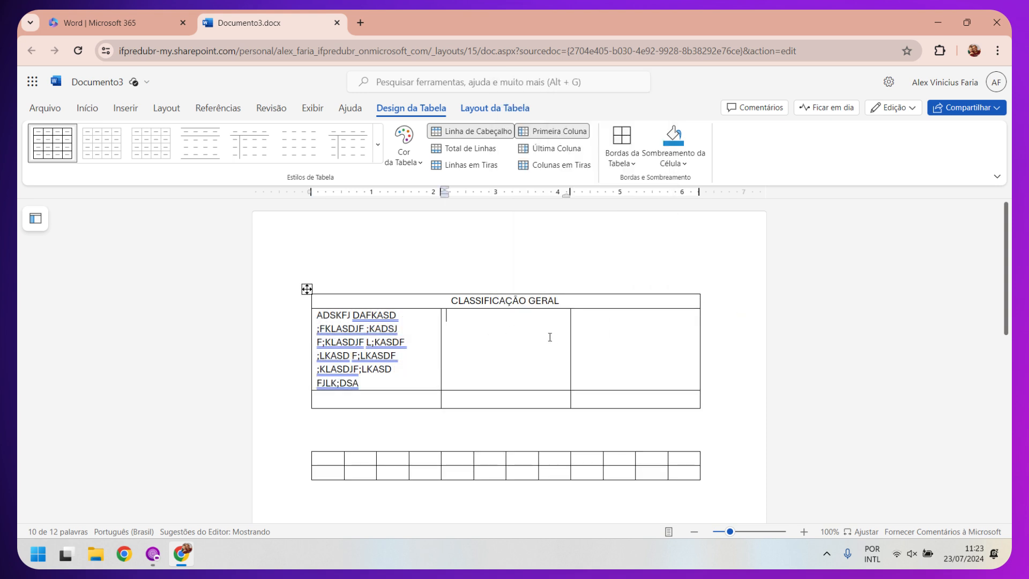
left_click(417, 344)
left_click(489, 333)
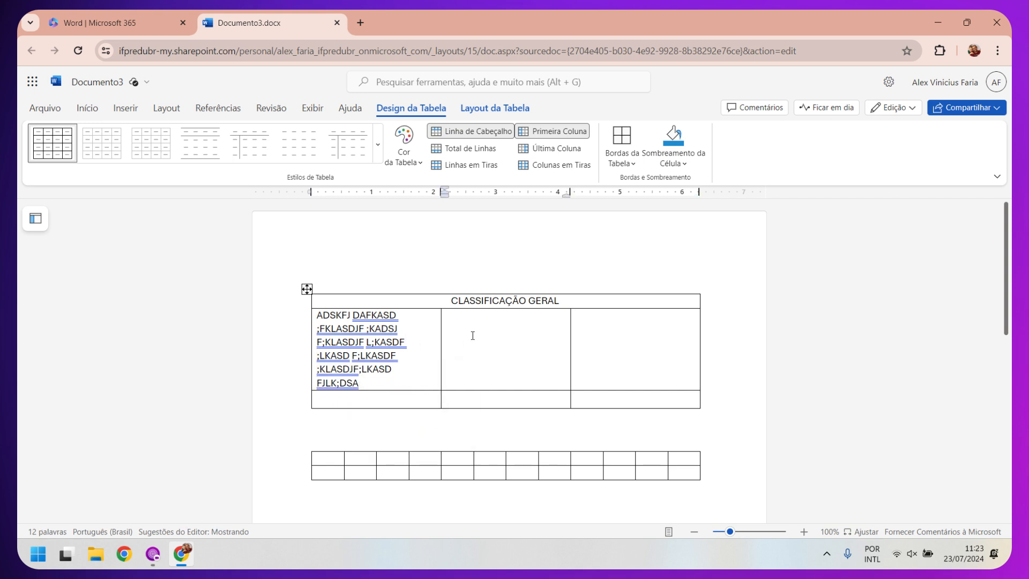
left_click(420, 337)
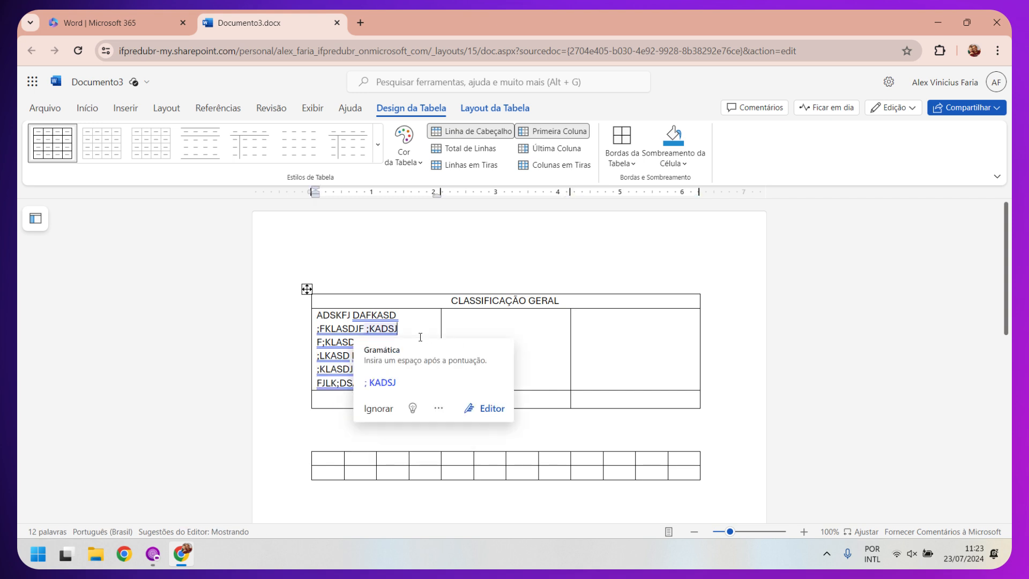
- Place the cursor in the first table's title row and try several of the simple table styles on it
left_click(431, 304)
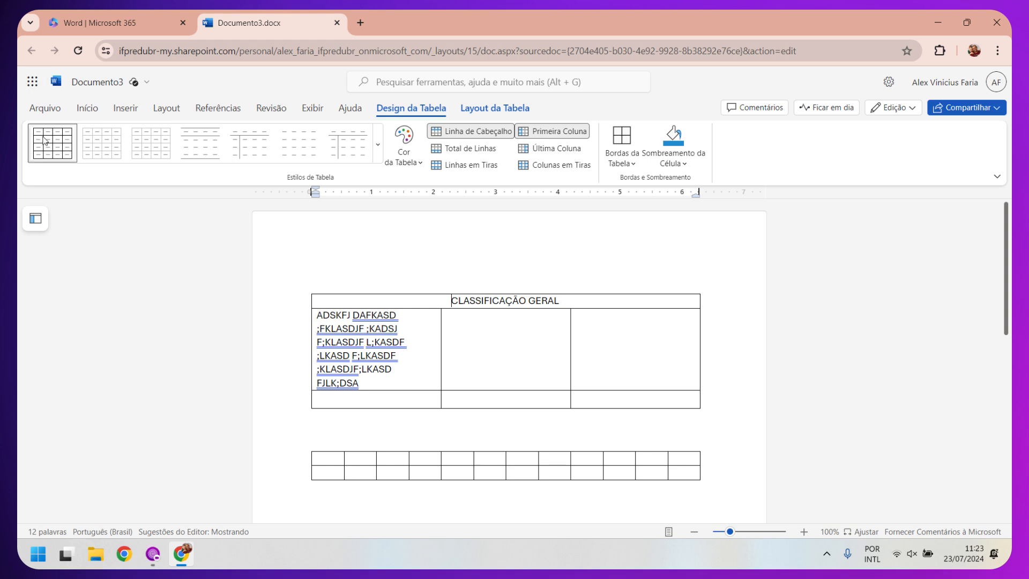
left_click(103, 149)
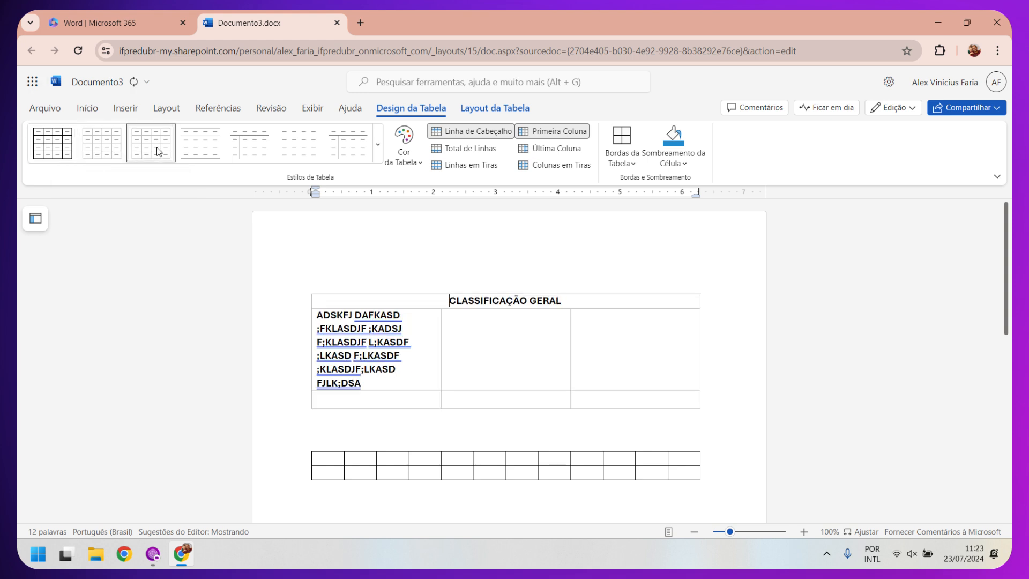
left_click(203, 148)
left_click(262, 152)
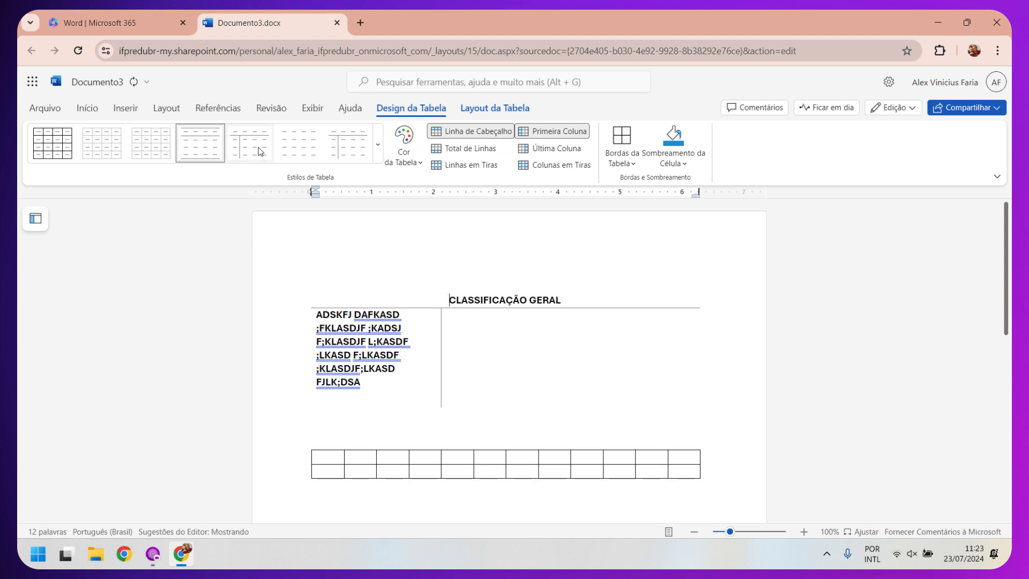
left_click(345, 150)
- Try several blue grid table styles on the first table, including ones with a filled header row
left_click(377, 149)
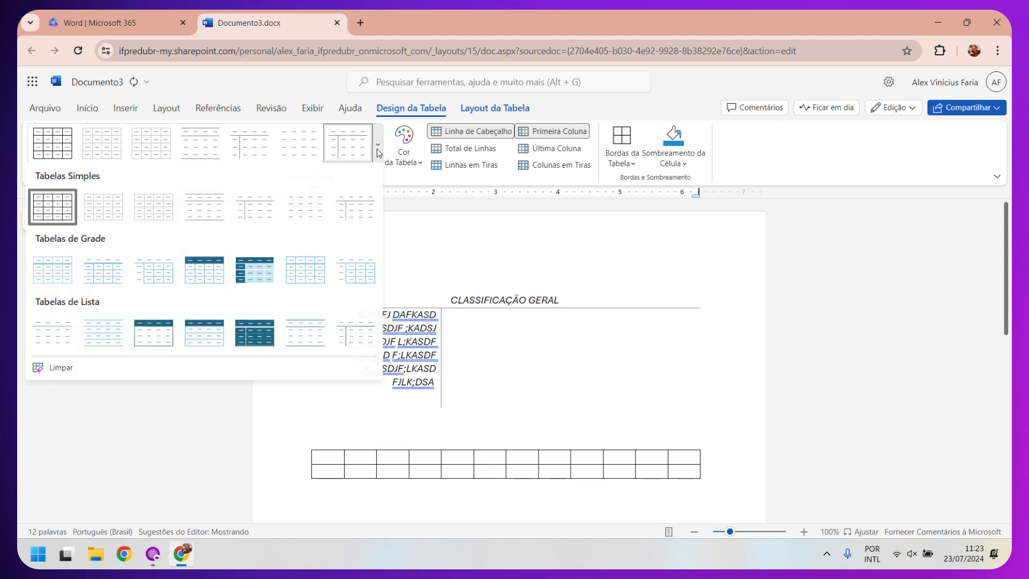
left_click(212, 280)
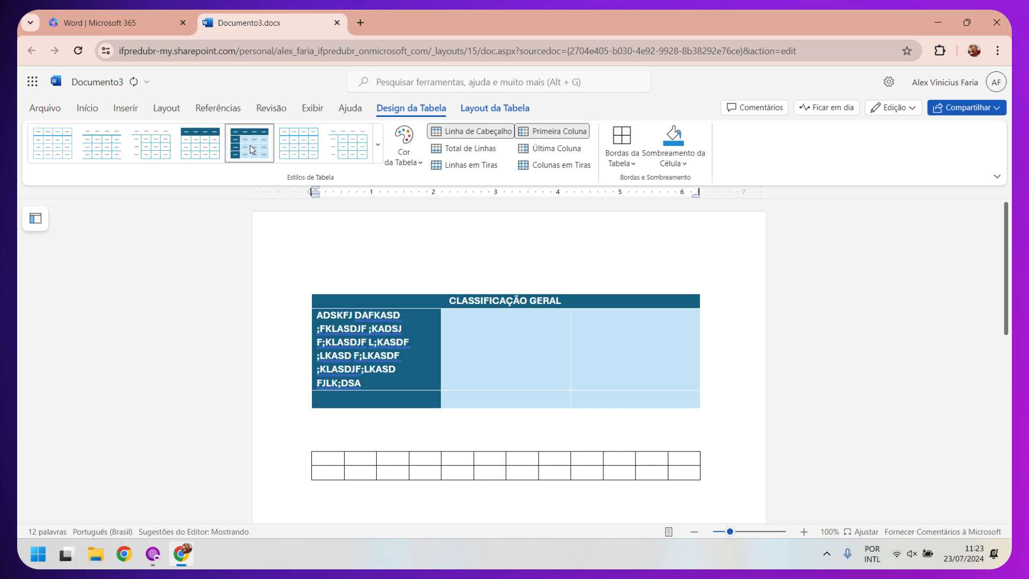
left_click(301, 153)
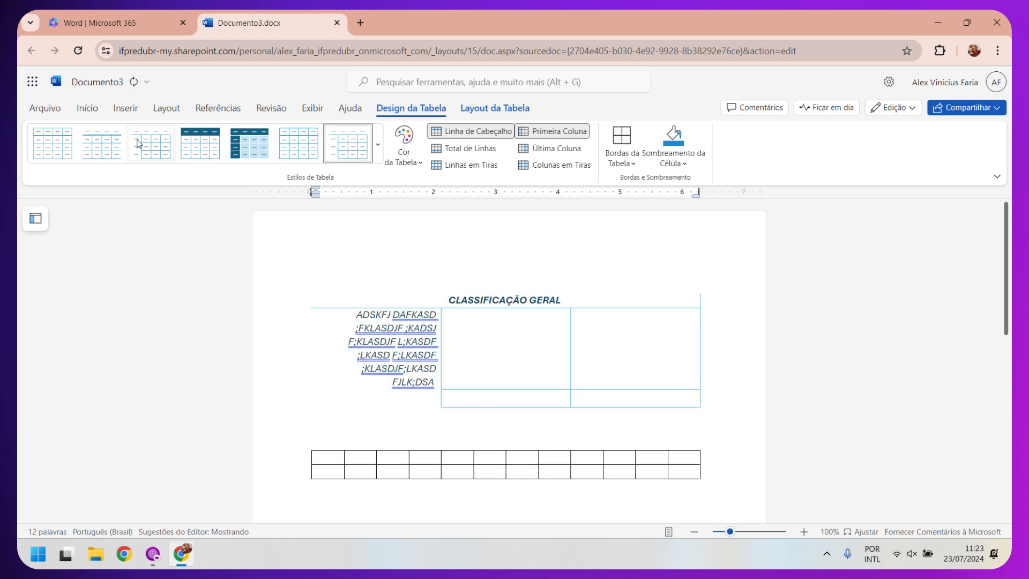
left_click(68, 138)
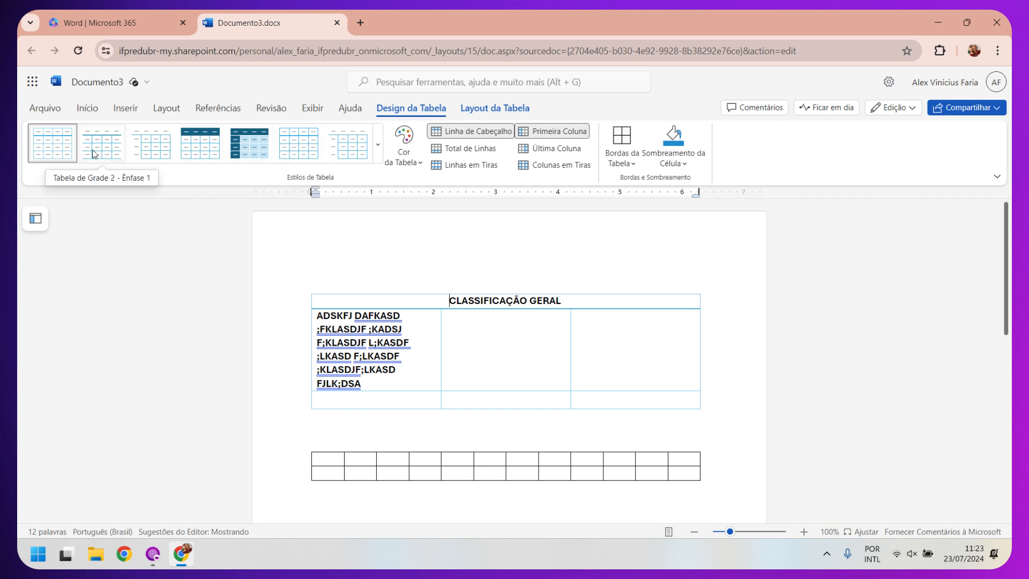
- Apply the plain black-bordered grid from the simple table styles to the first table
left_click(378, 144)
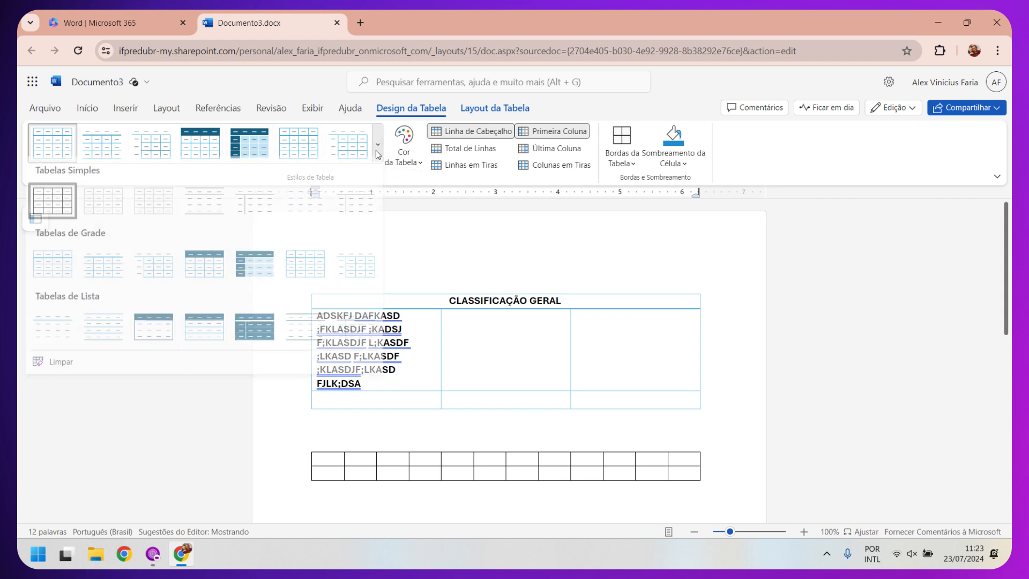
left_click(53, 207)
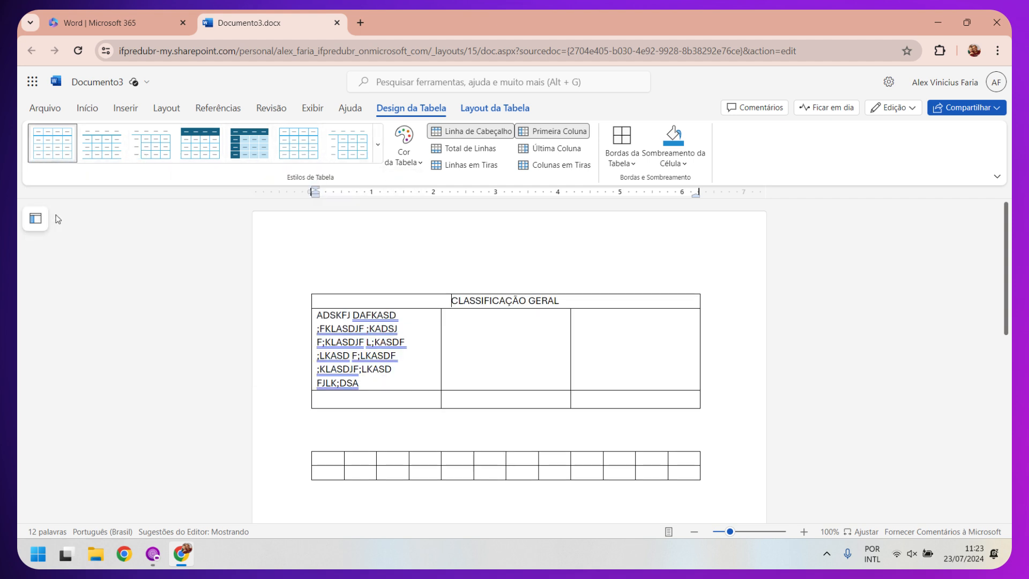
left_click(517, 354)
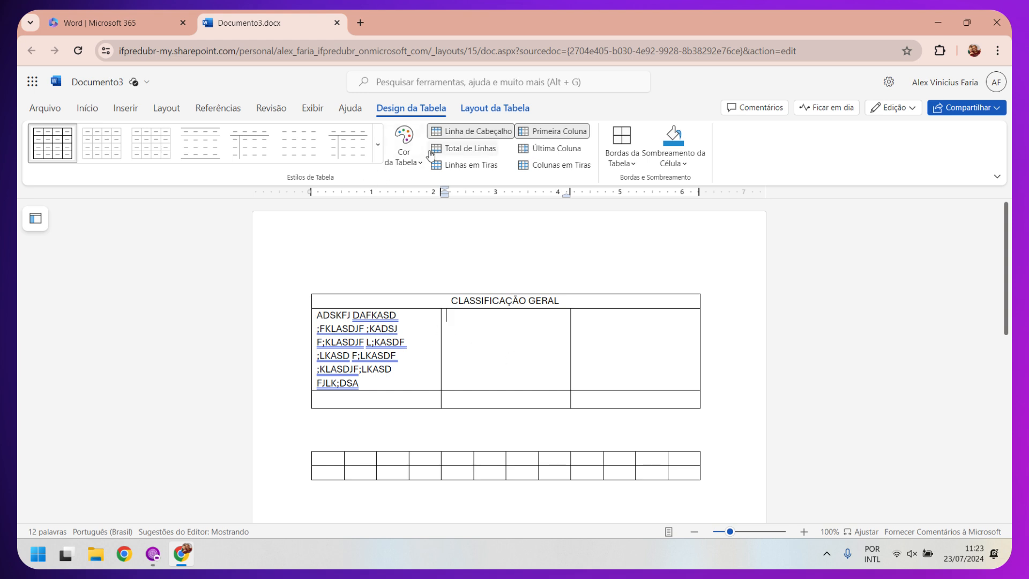
- Try the dark blue and orange table colours on the first table's title row
left_click(391, 305)
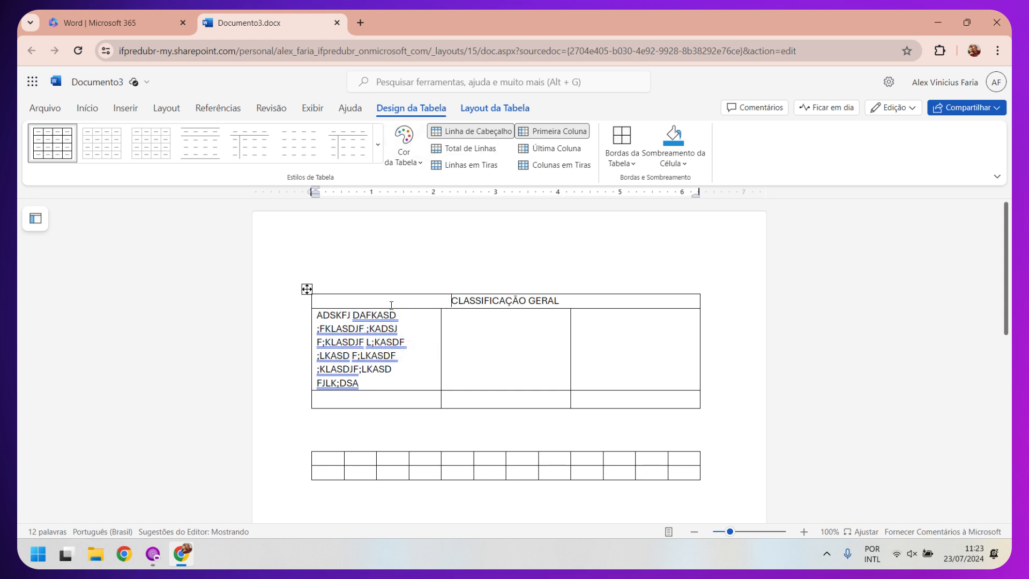
left_click(403, 158)
left_click(411, 196)
mouse_move(307, 289)
left_click(308, 301)
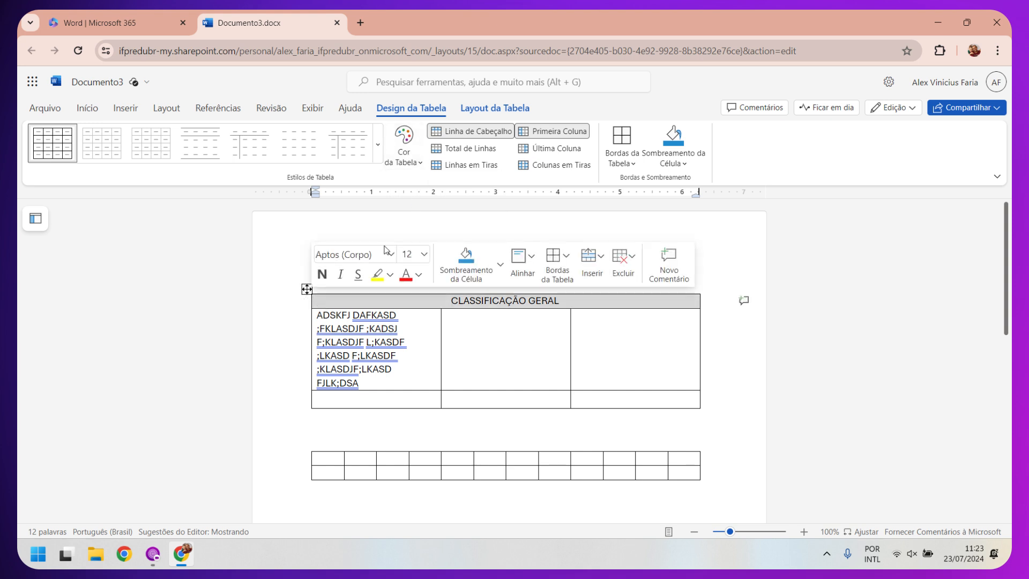
left_click(404, 153)
left_click(428, 203)
left_click(403, 328)
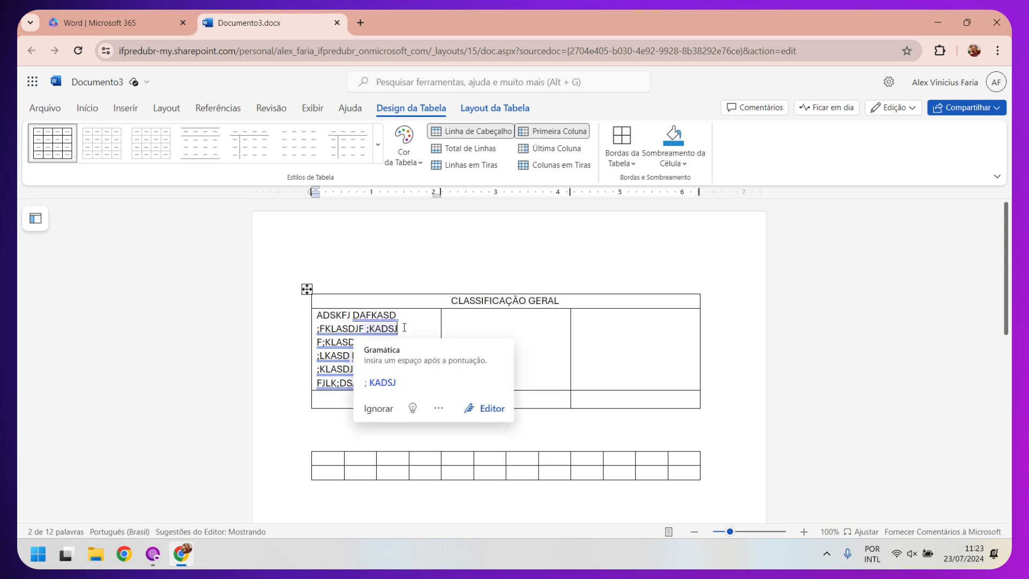
- Try the light blue table colour on the whole first table and orange from its middle cell
left_click(307, 290)
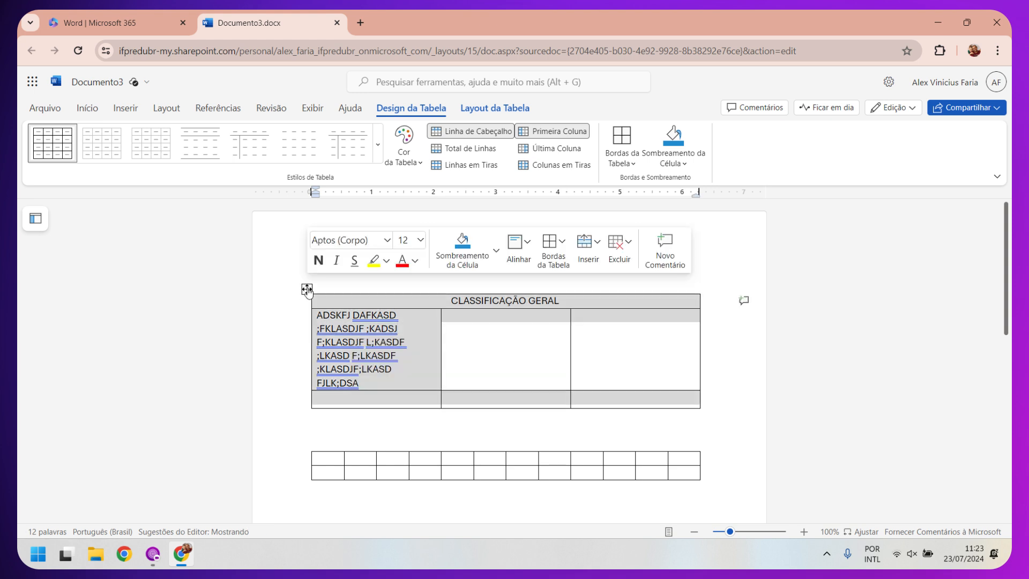
left_click(404, 142)
left_click(458, 197)
left_click(494, 349)
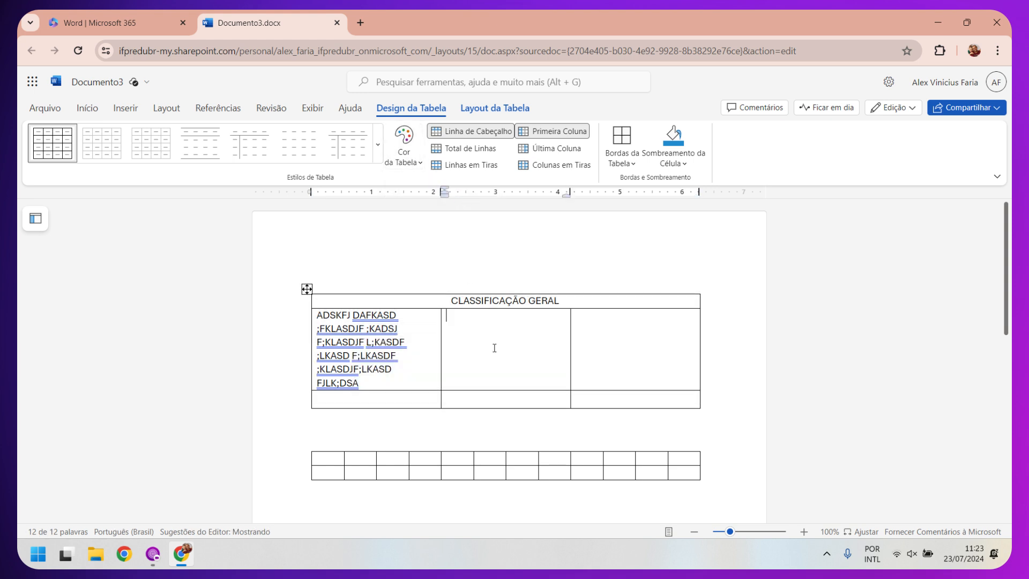
left_click(403, 142)
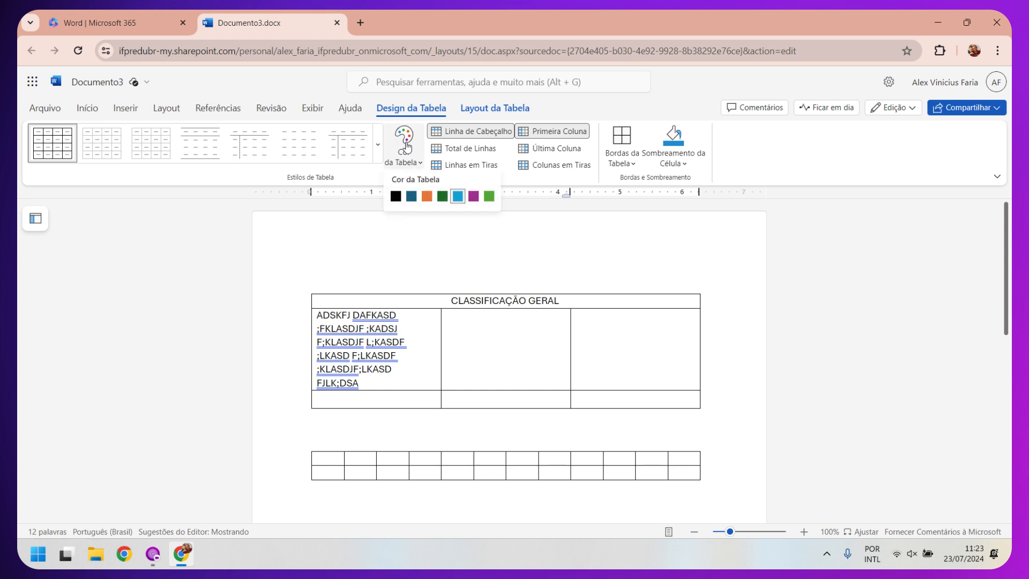
left_click(427, 196)
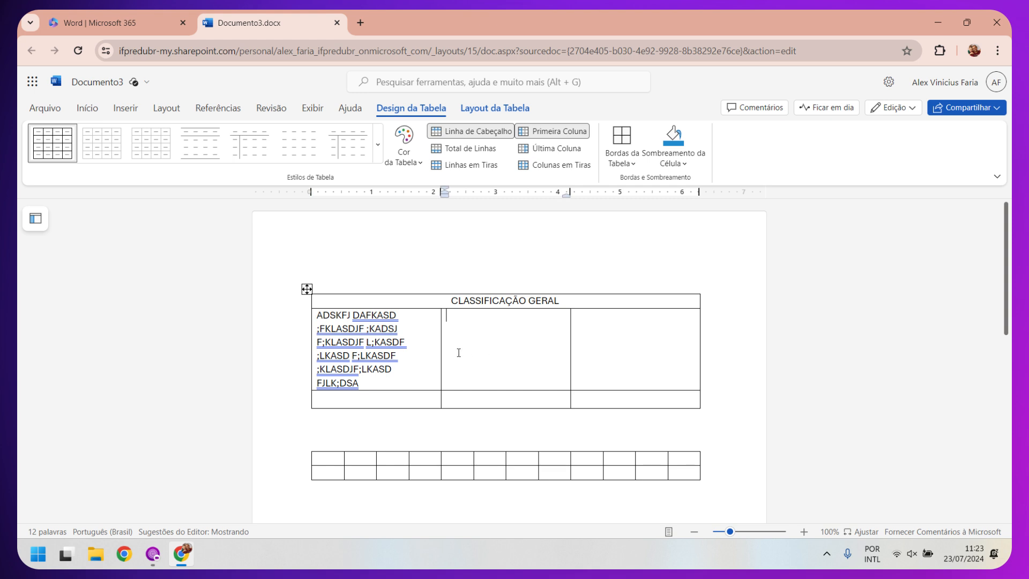
- Compare selecting only the title text CLASSIFICAÇÃO GERAL with selecting the first table's entire title row
right_click(416, 304)
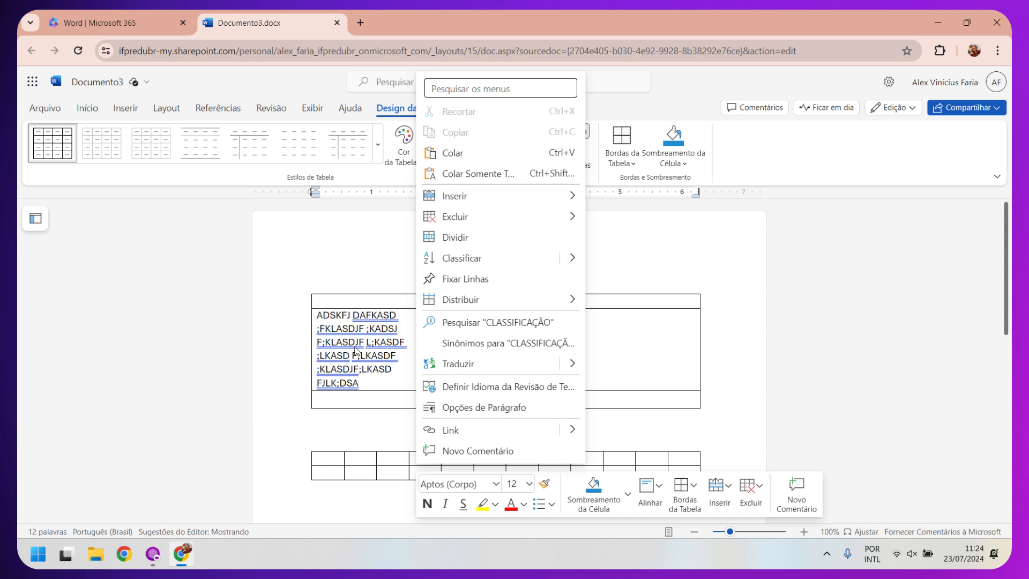
key("Escape")
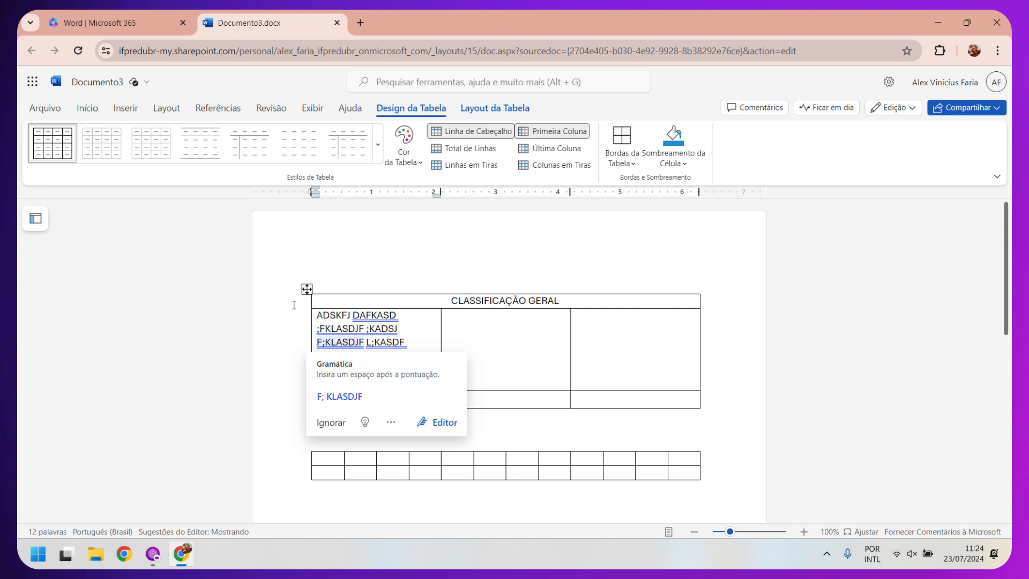
left_click(343, 303)
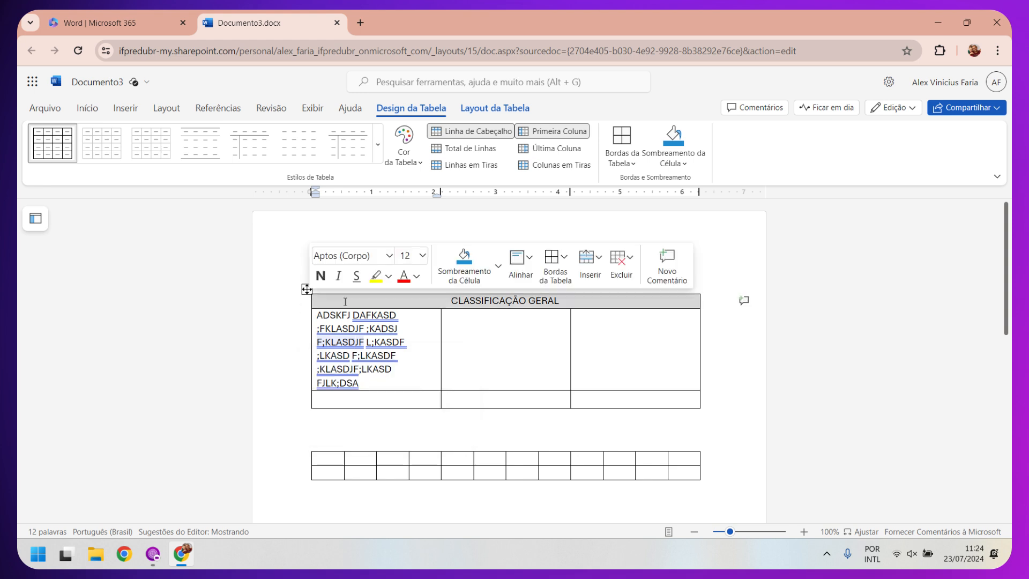
left_click(302, 301)
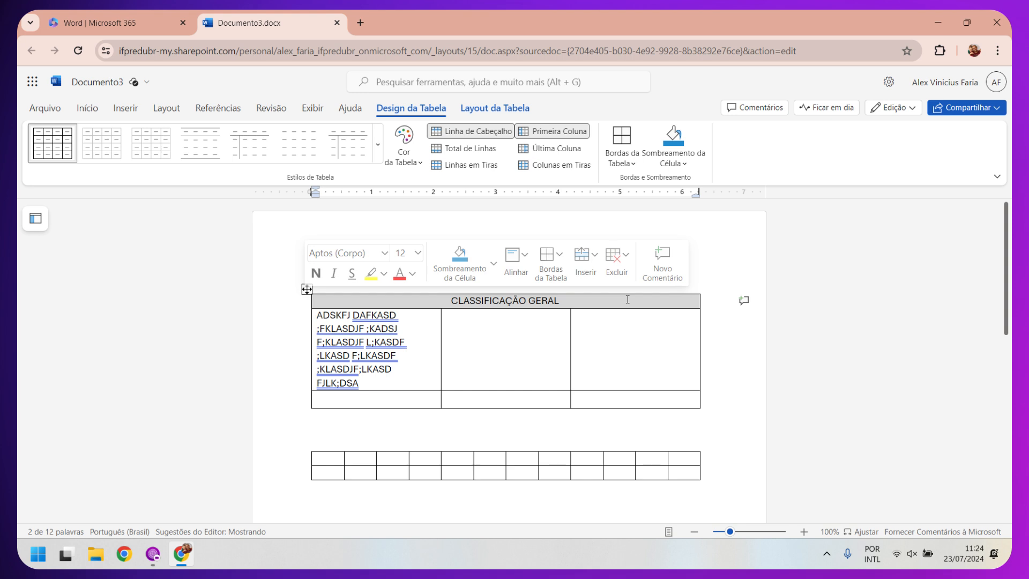
left_click(470, 301)
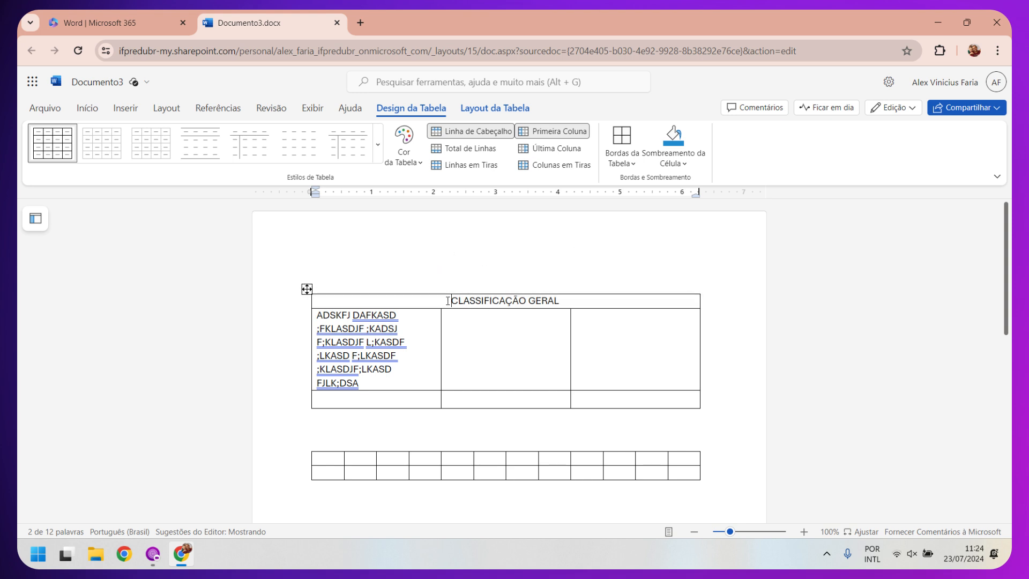
left_click_drag(447, 300, 584, 302)
left_click(584, 302)
double_click(467, 301)
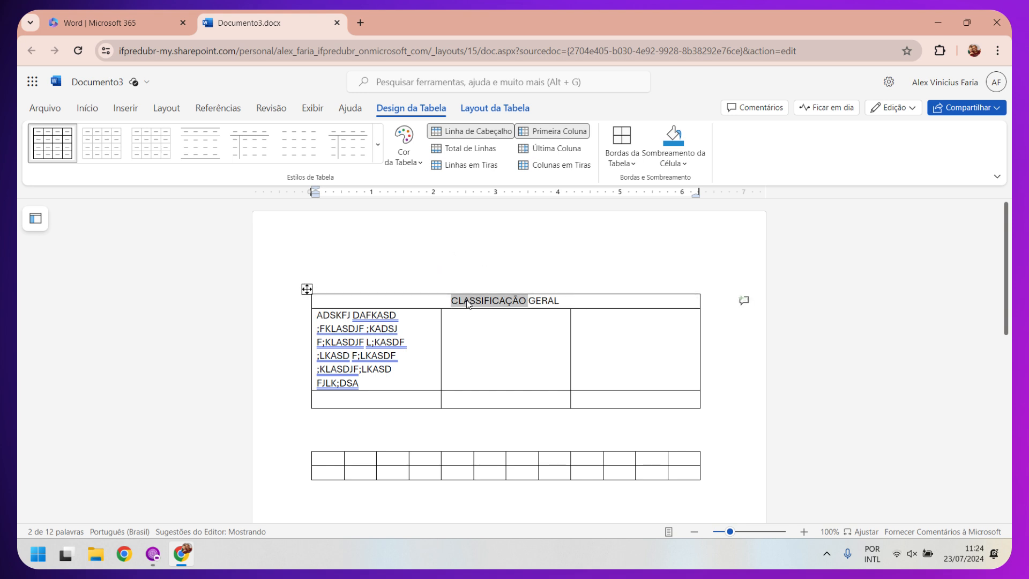
left_click(466, 301)
left_click_drag(453, 301, 560, 303)
left_click(305, 301)
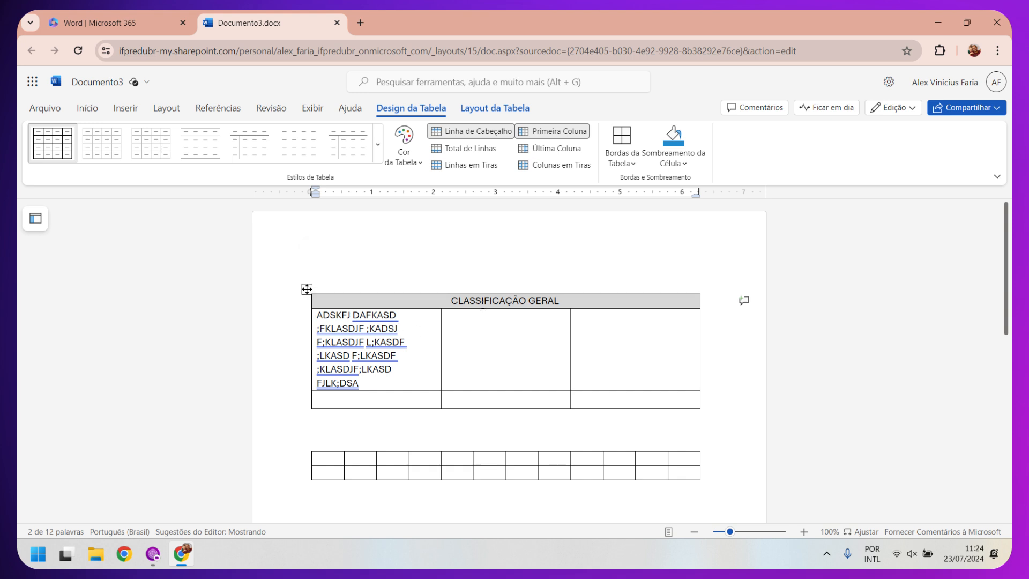
- Shade the first table's entire title row, trying a light blue and settling on the dark teal-blue theme colour
left_click(302, 303)
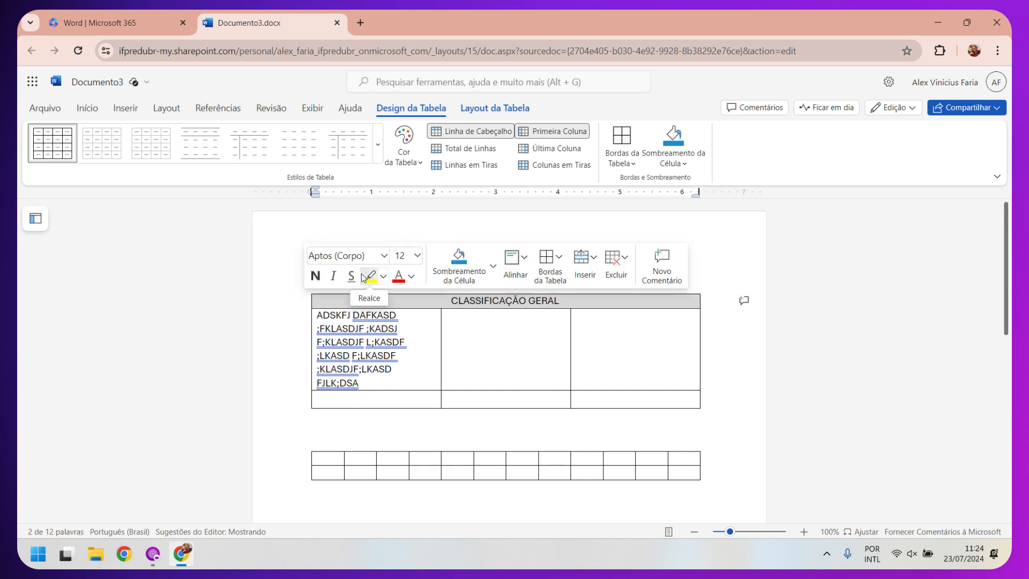
left_click(492, 272)
left_click(521, 366)
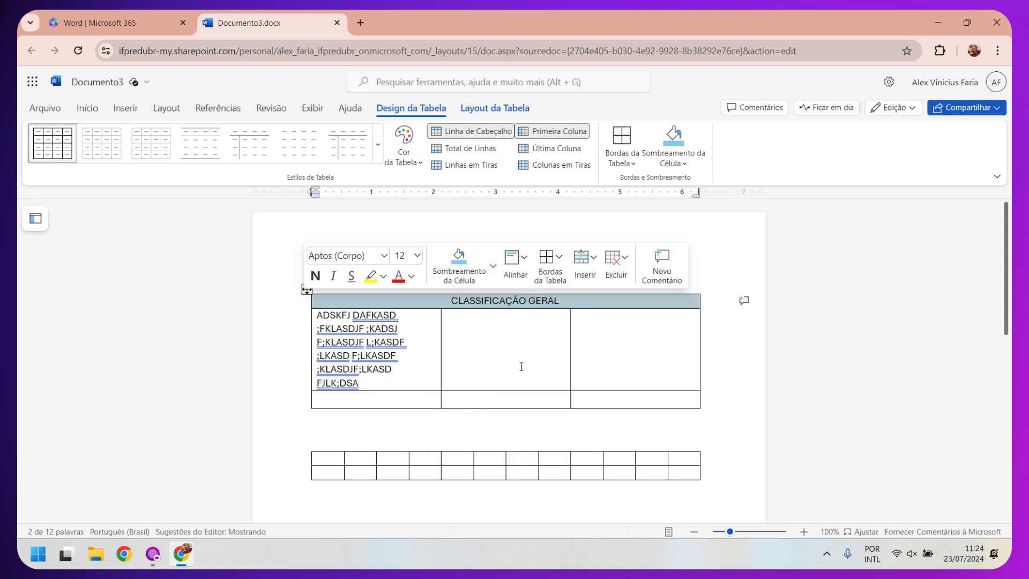
left_click(493, 267)
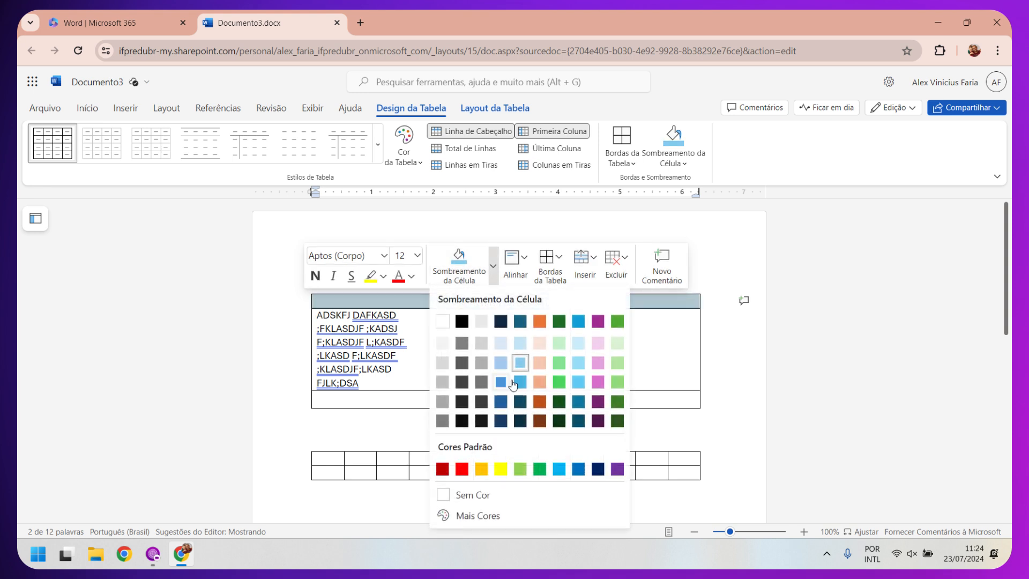
left_click(520, 321)
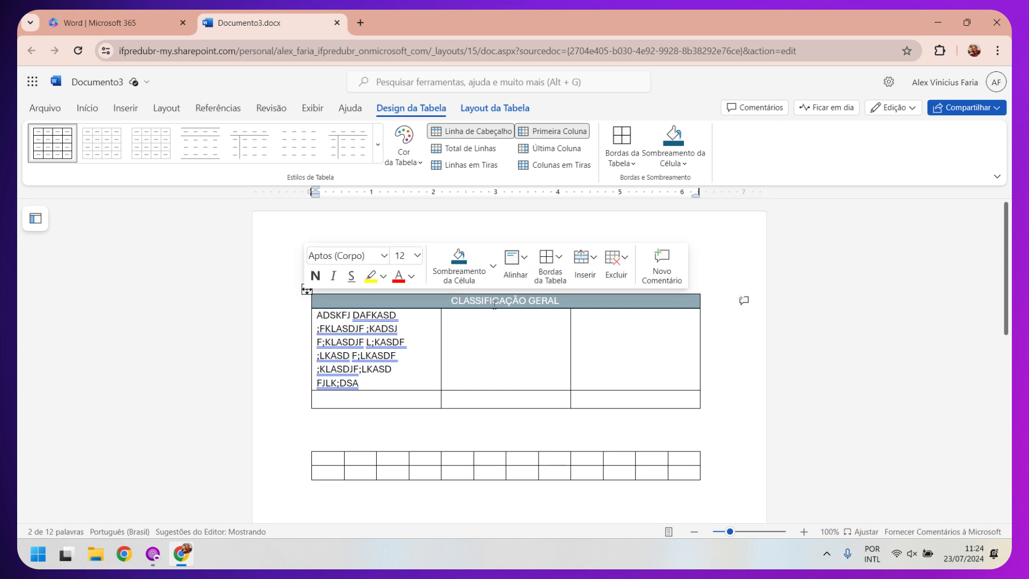
- Lower the bottom border of the first table's title row to make the row about three times as tall
left_click(525, 260)
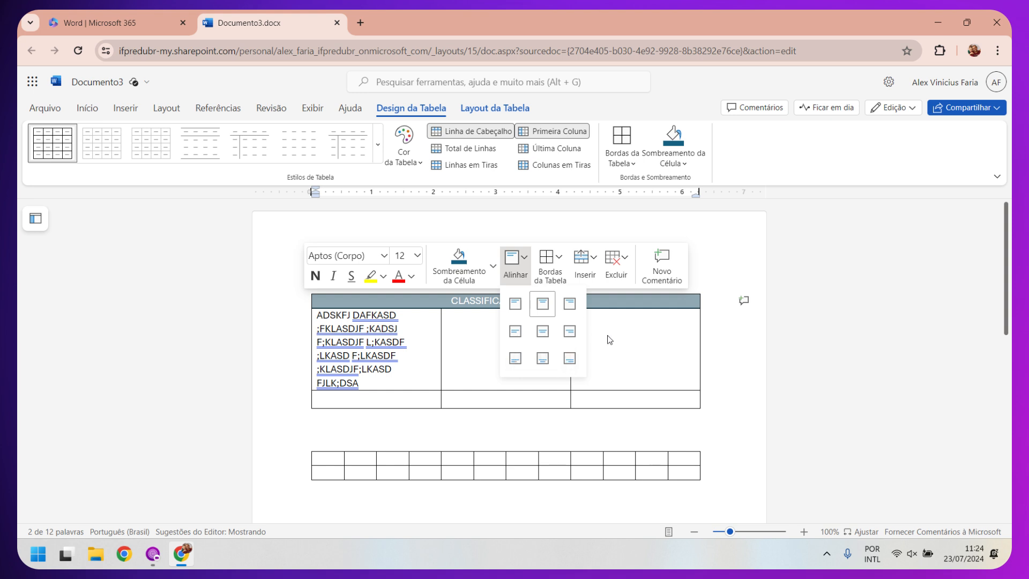
left_click_drag(432, 307, 432, 339)
left_click(449, 325)
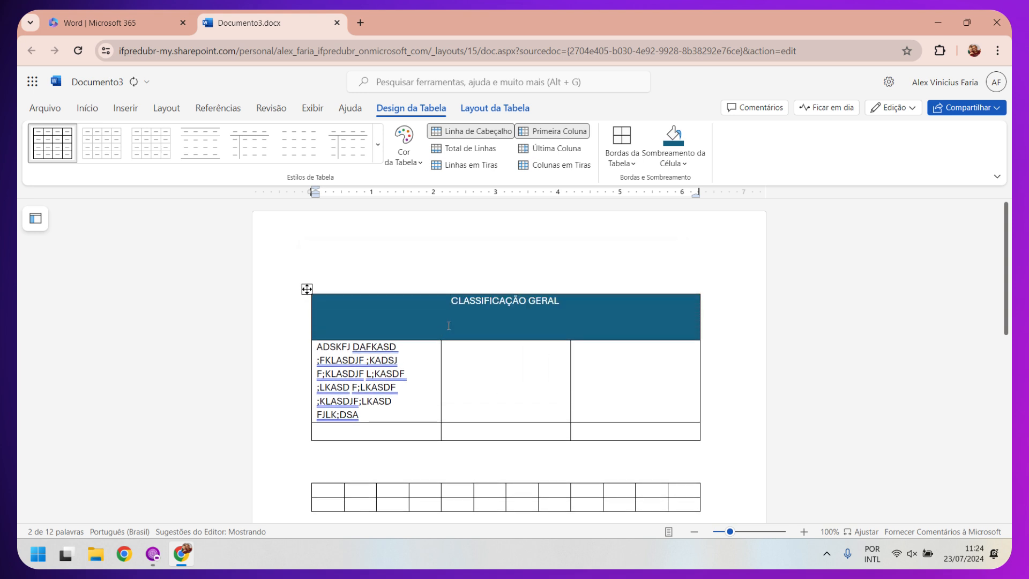
- Select the first table's title row and align its text to the centre both horizontally and vertically
left_click(448, 296)
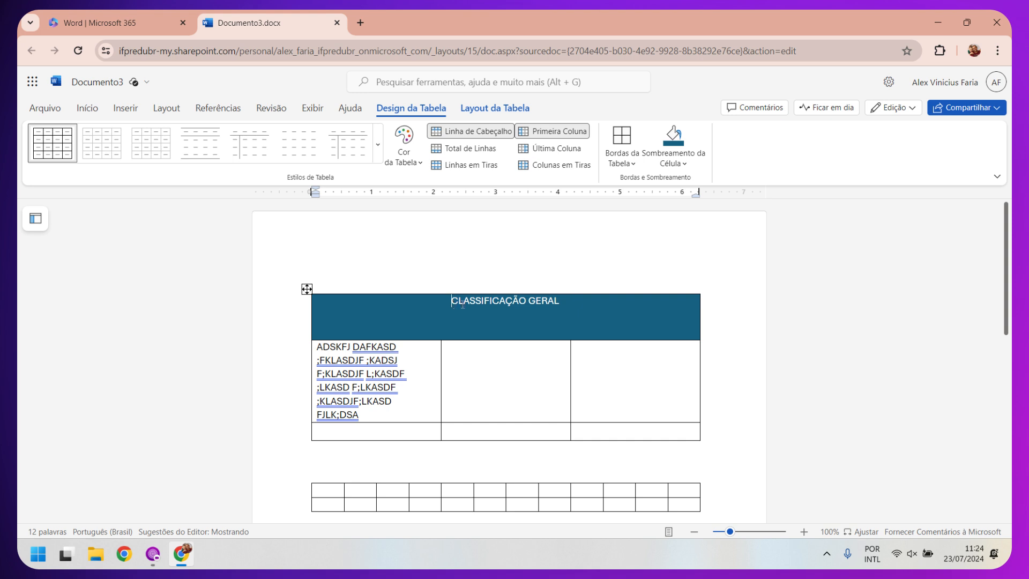
left_click(184, 554)
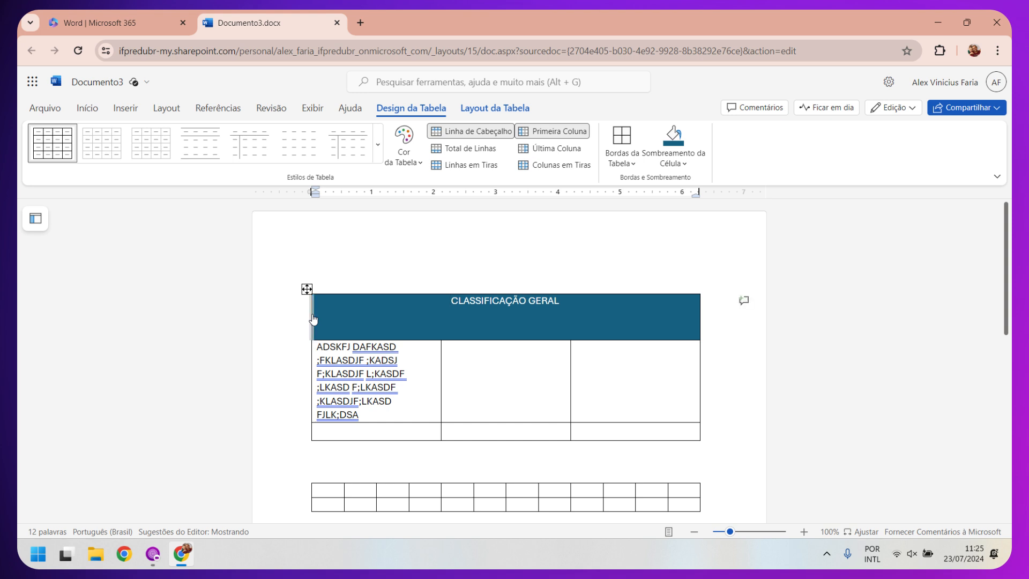
left_click(292, 323)
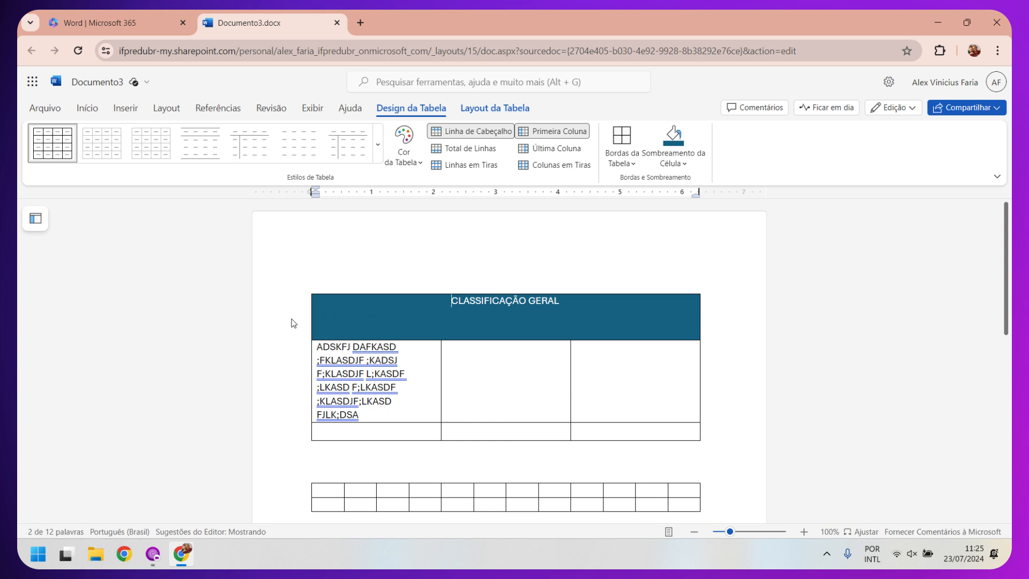
left_click(338, 317)
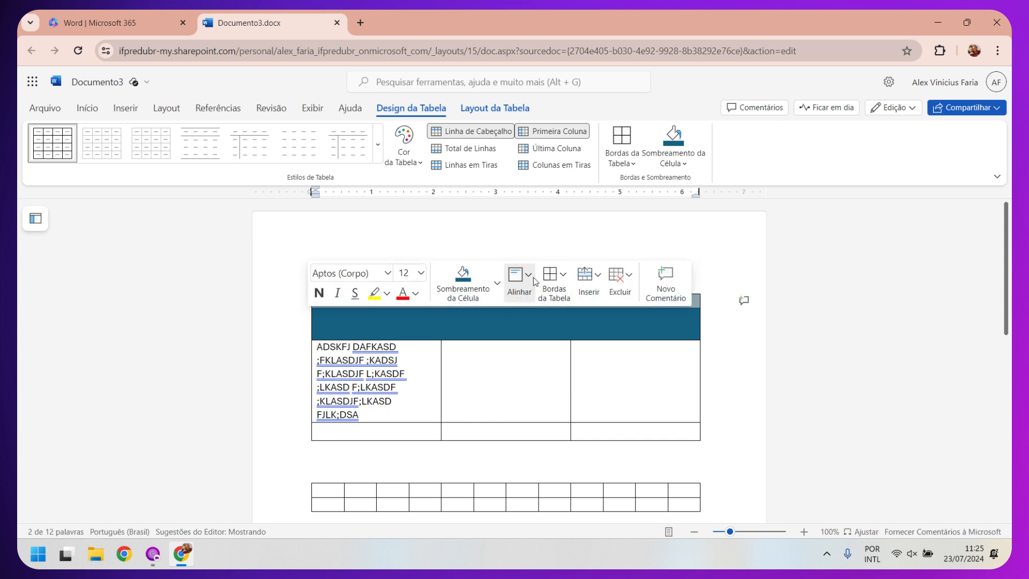
right_click(485, 323)
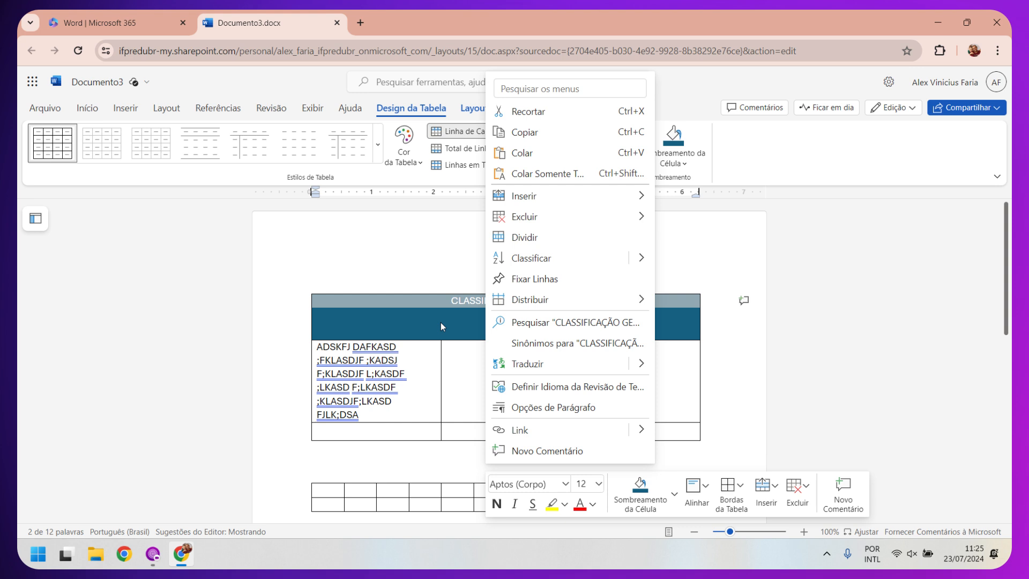
left_click(303, 324)
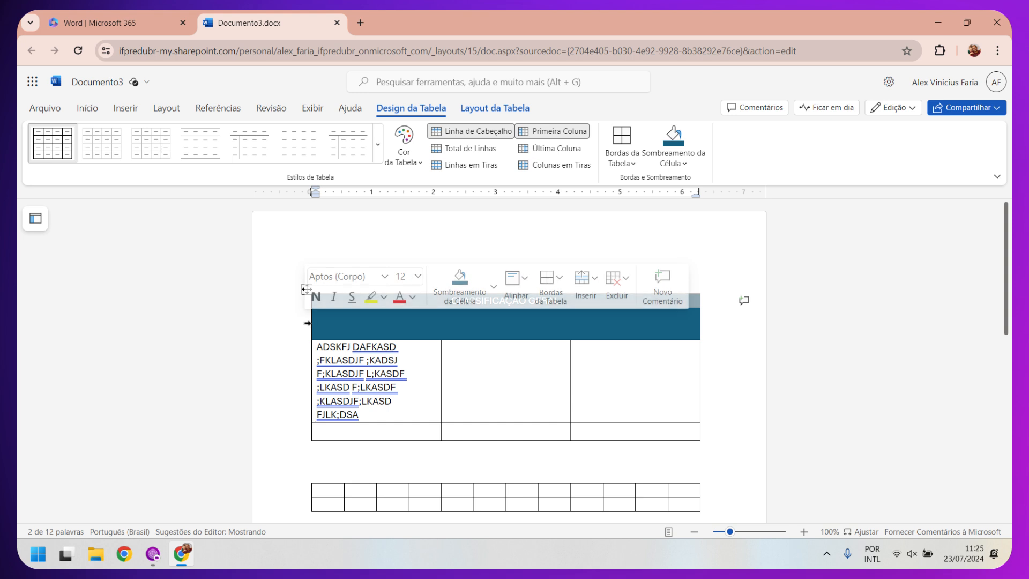
left_click(529, 279)
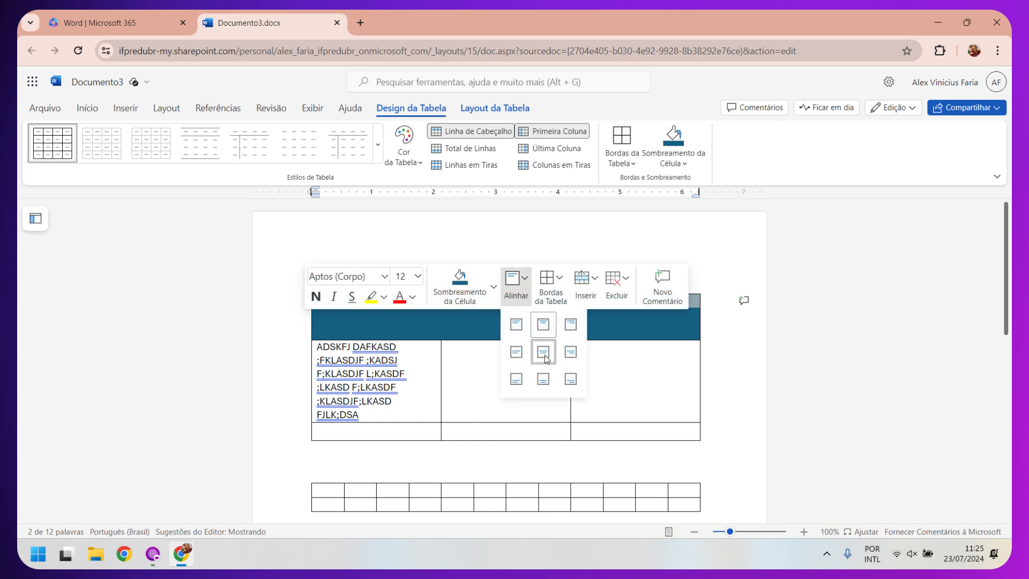
left_click(545, 354)
left_click(544, 358)
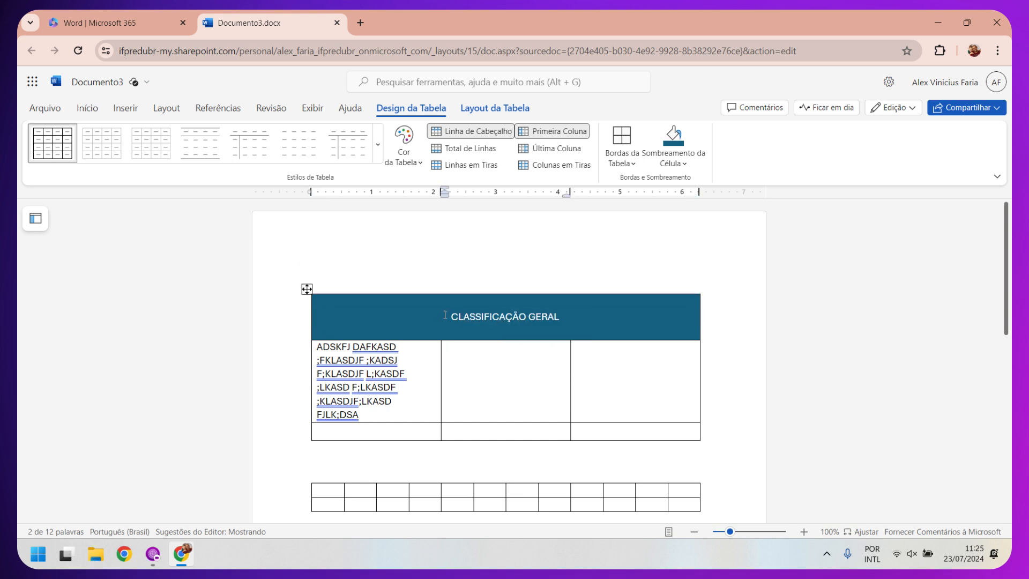
- Enlarge the title text CLASSIFICAÇÃO GERAL in the first table until it spans about half the table's width
left_click_drag(445, 315, 571, 317)
left_click(570, 316)
left_click_drag(449, 316, 558, 316)
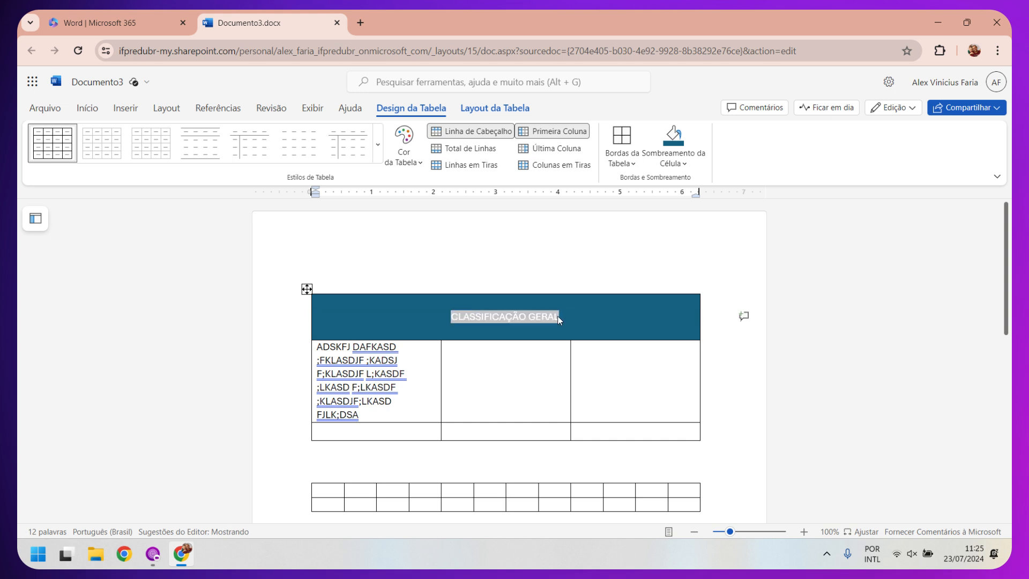
key("ctrl+]")
key("ctrl+]")
key("ctrl+]")
key("ctrl+]")
key("ctrl+]")
key("ctrl+]")
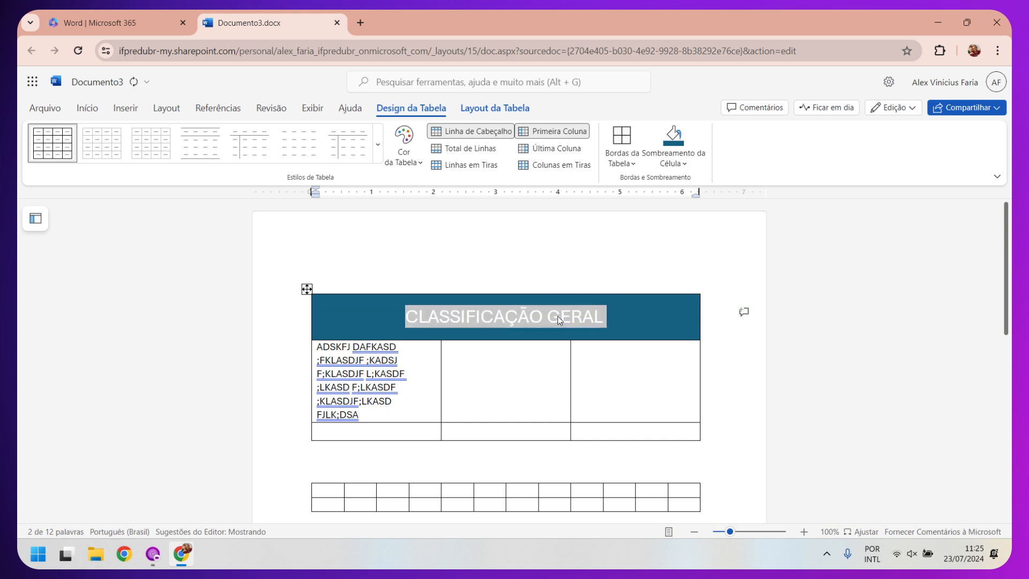
key("ctrl+]")
key("ctrl+]")
key("ctrl+]")
key("ctrl+]")
left_click(609, 364)
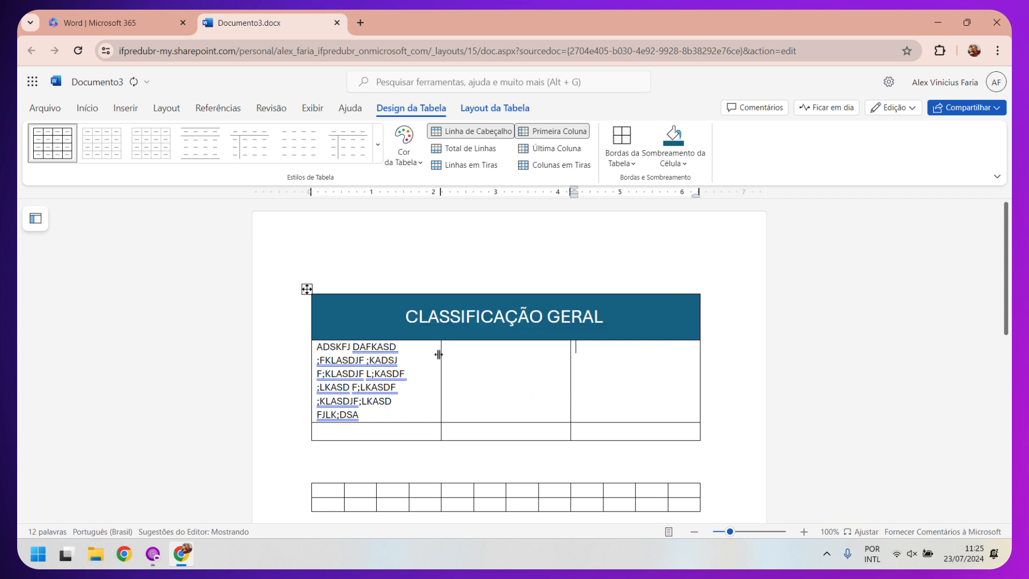
left_click_drag(337, 387, 398, 427)
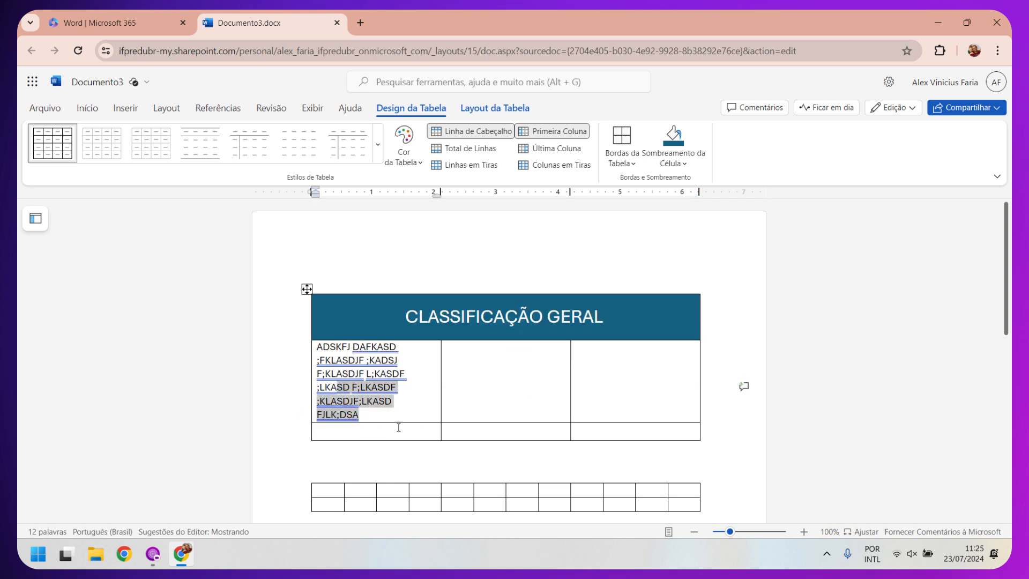
left_click(365, 416)
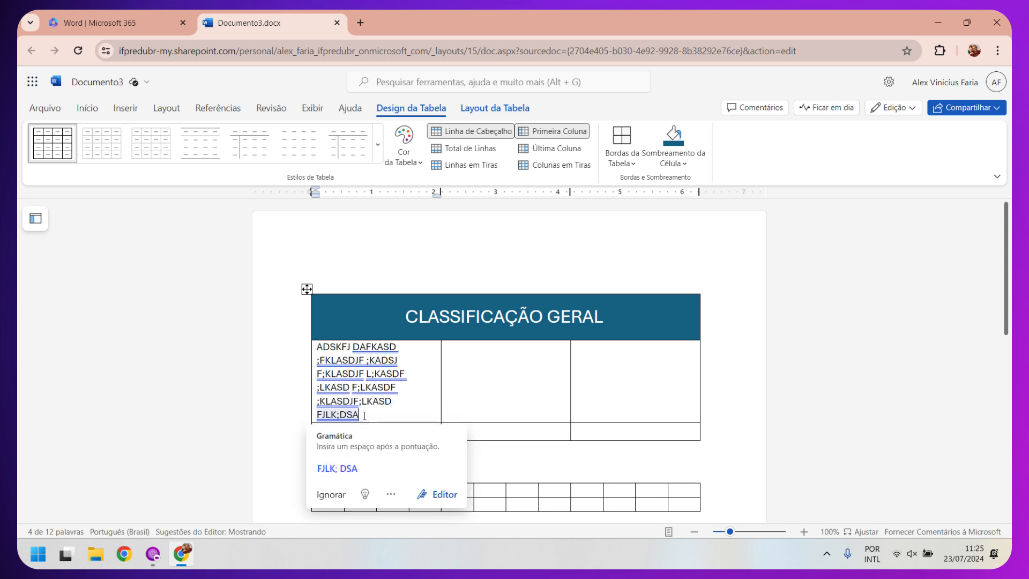
right_click(412, 378)
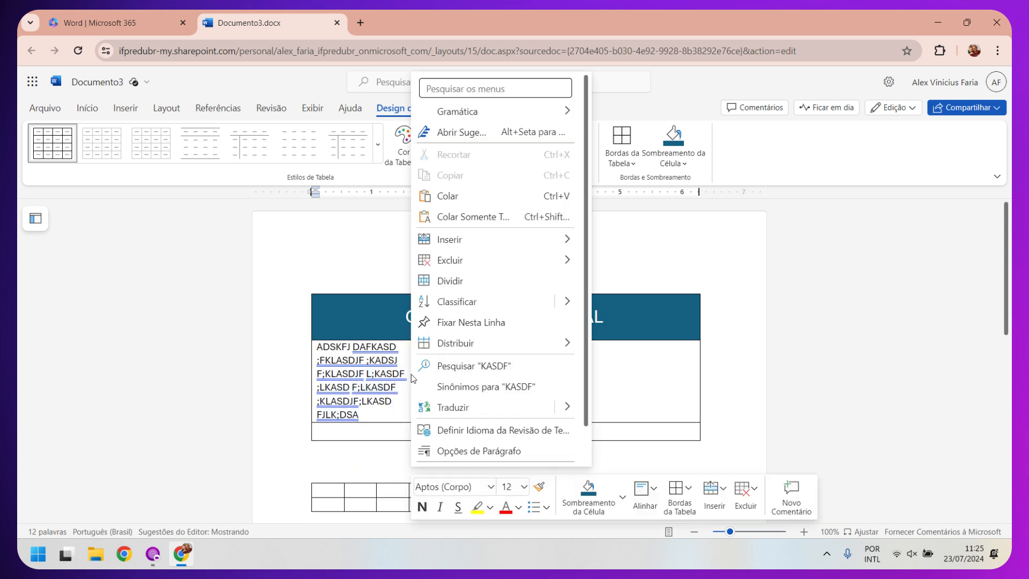
left_click(385, 386)
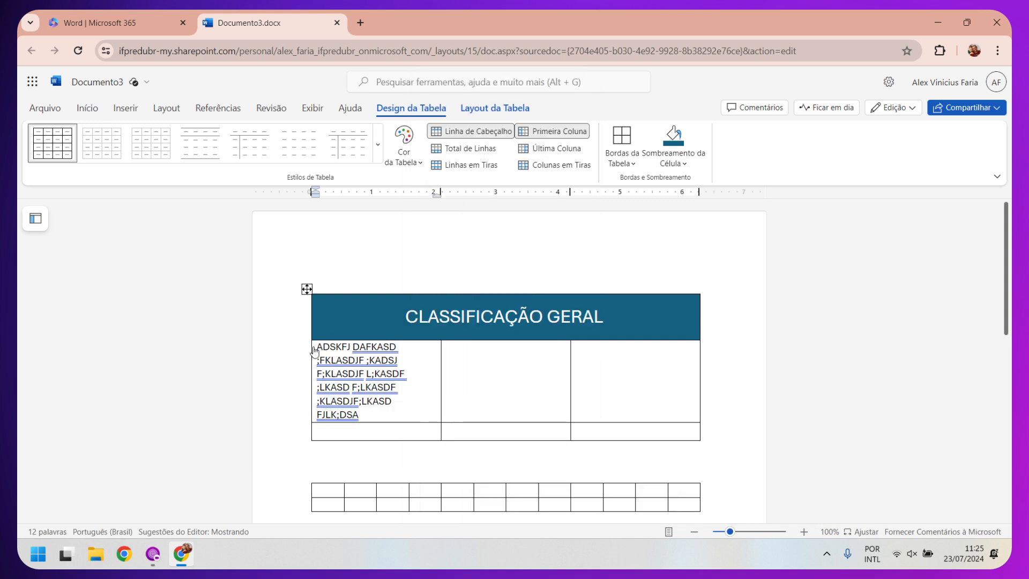
left_click(365, 361)
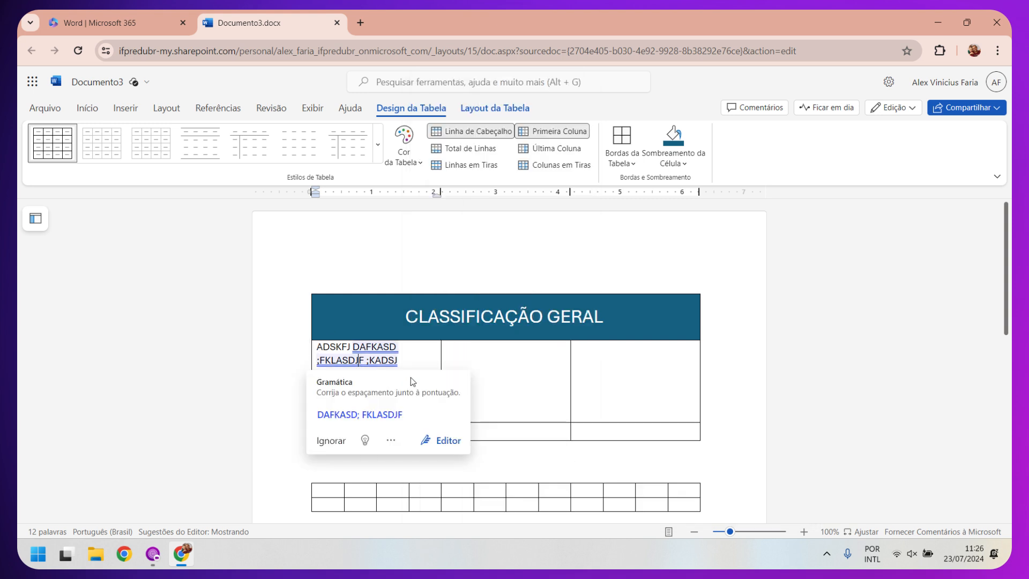
left_click(424, 365)
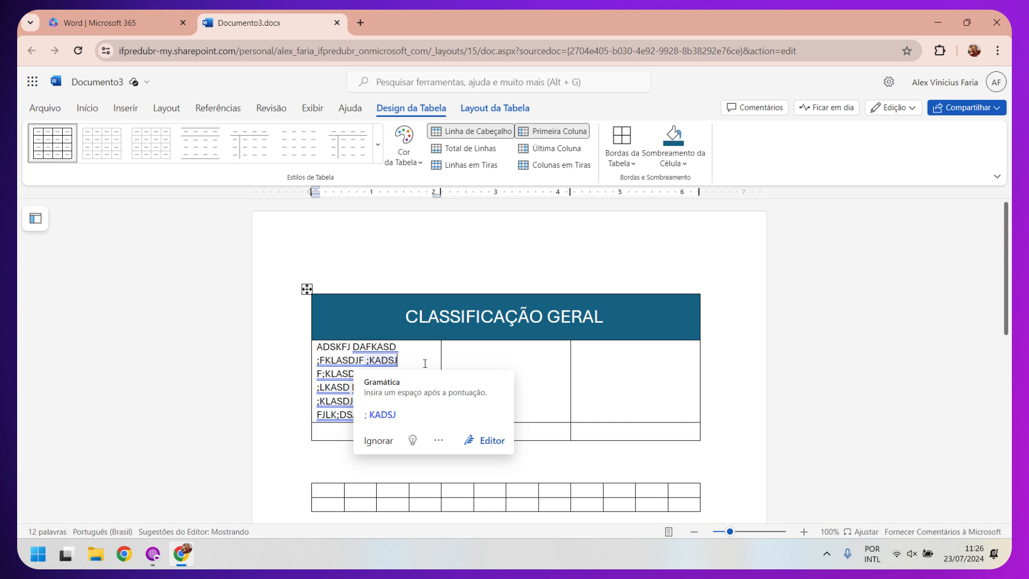
- Try to distribute row heights with only the row directly below the first table's title row selected
left_click(307, 358)
right_click(307, 359)
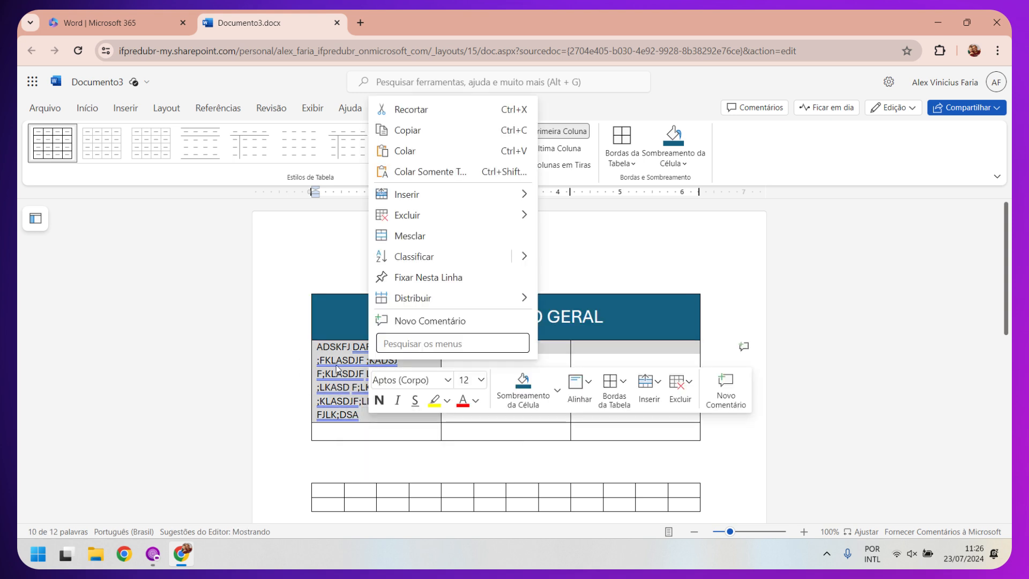
key("Escape")
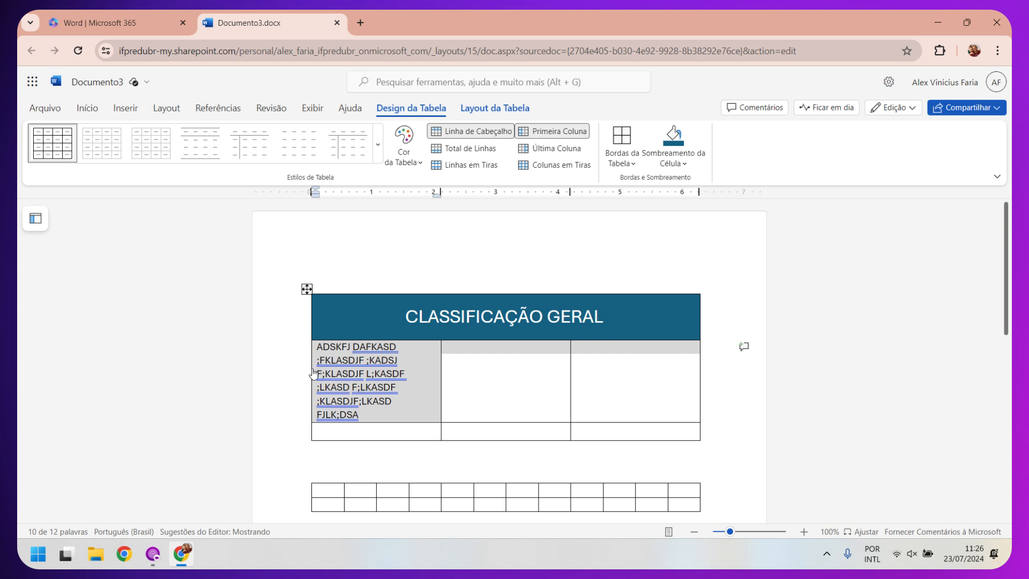
right_click(424, 349)
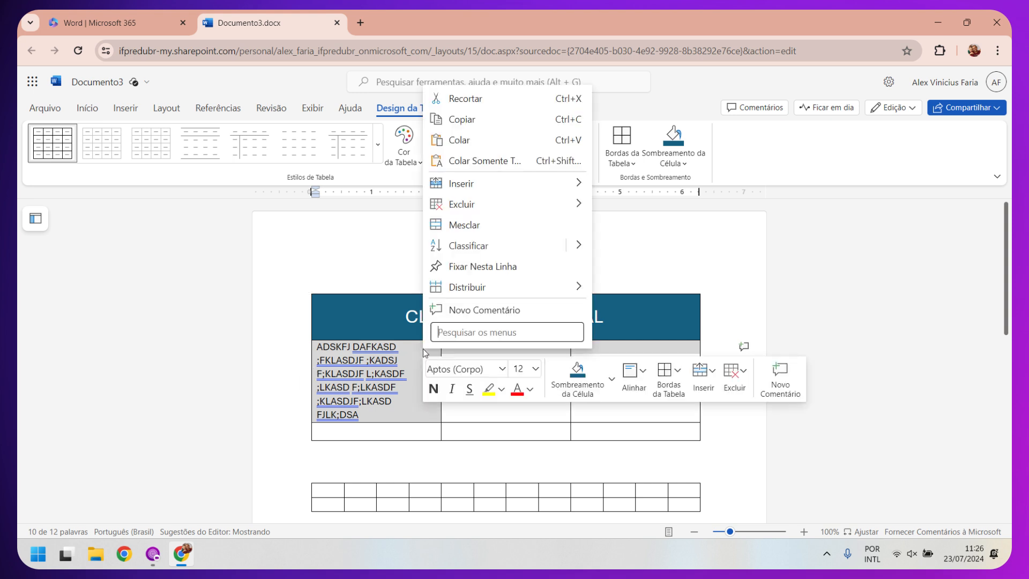
mouse_move(523, 292)
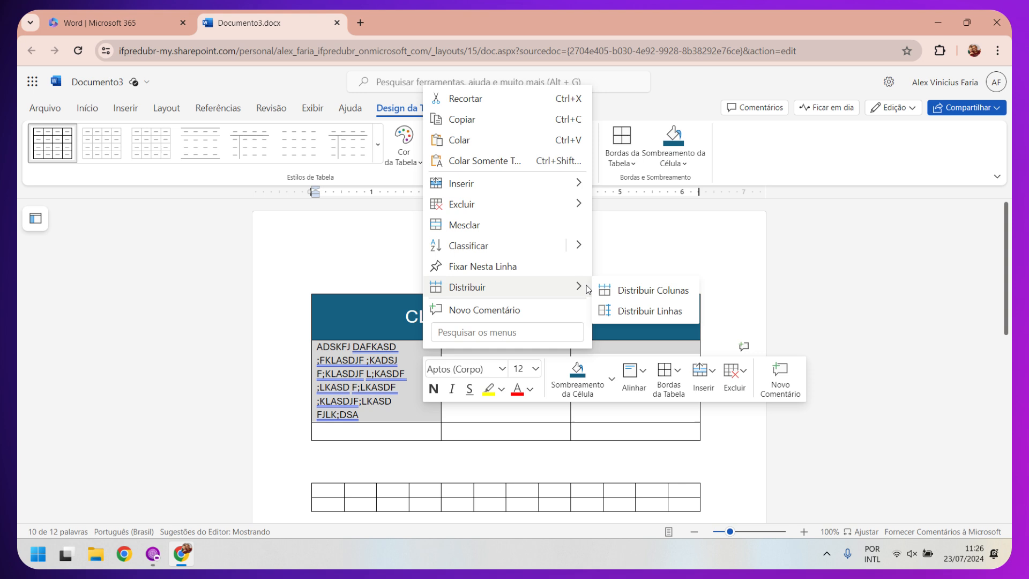
left_click(625, 311)
left_click(468, 394)
- Select both rows below the first table's title row and distribute them to equal height
left_click_drag(427, 364, 623, 442)
right_click(420, 376)
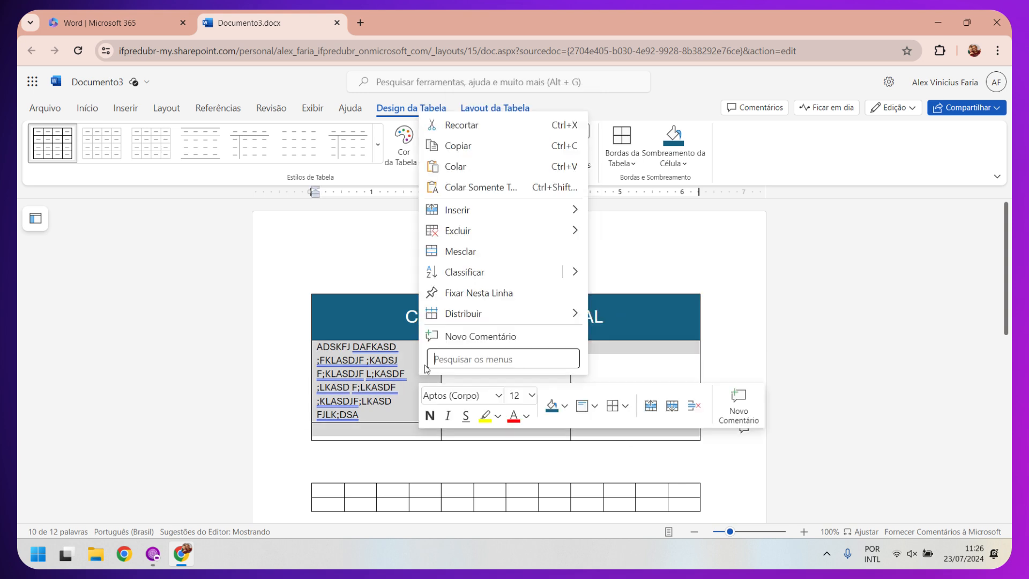
mouse_move(516, 313)
left_click(634, 338)
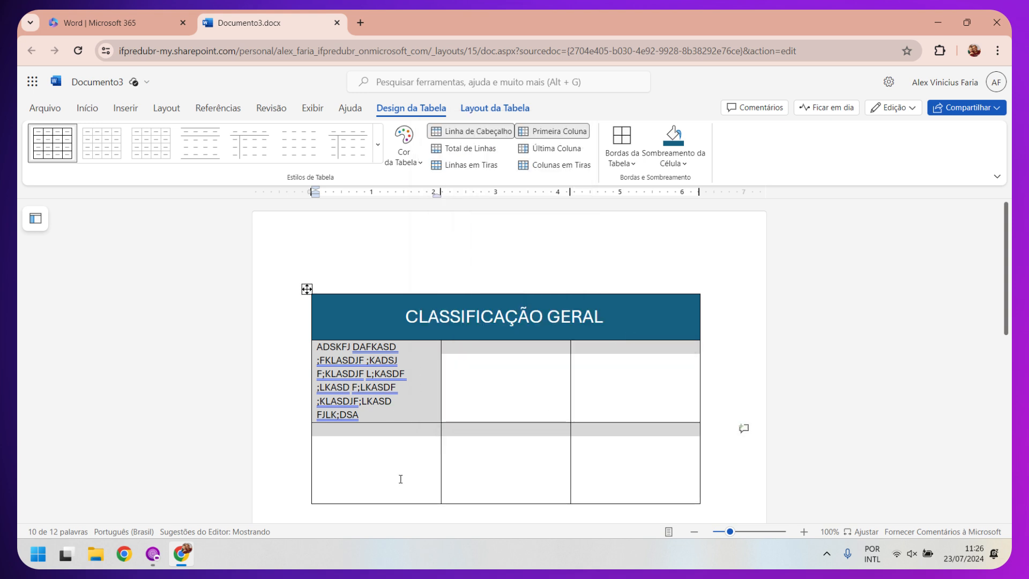
left_click(617, 382)
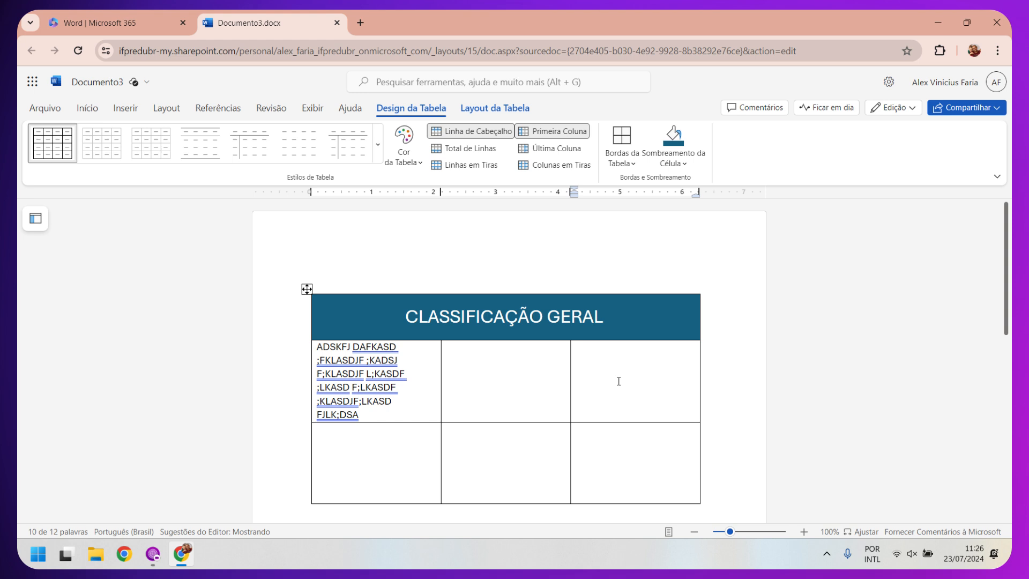
scroll(618, 382, "down", 3)
scroll(419, 344, "up", 3)
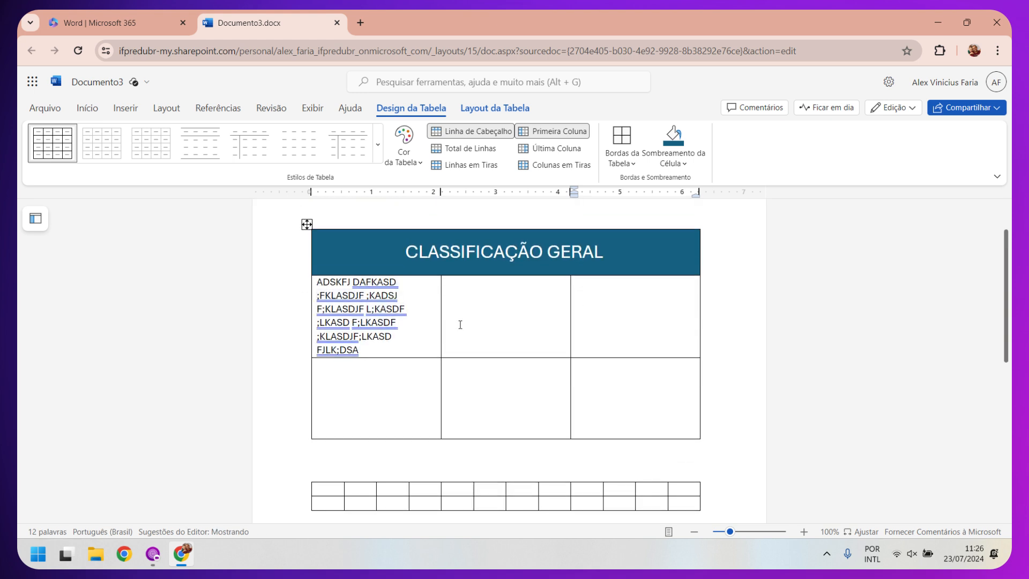
- Select the row directly below the first table's title and align its cells to the vertical centre, left-justified
left_click(315, 306)
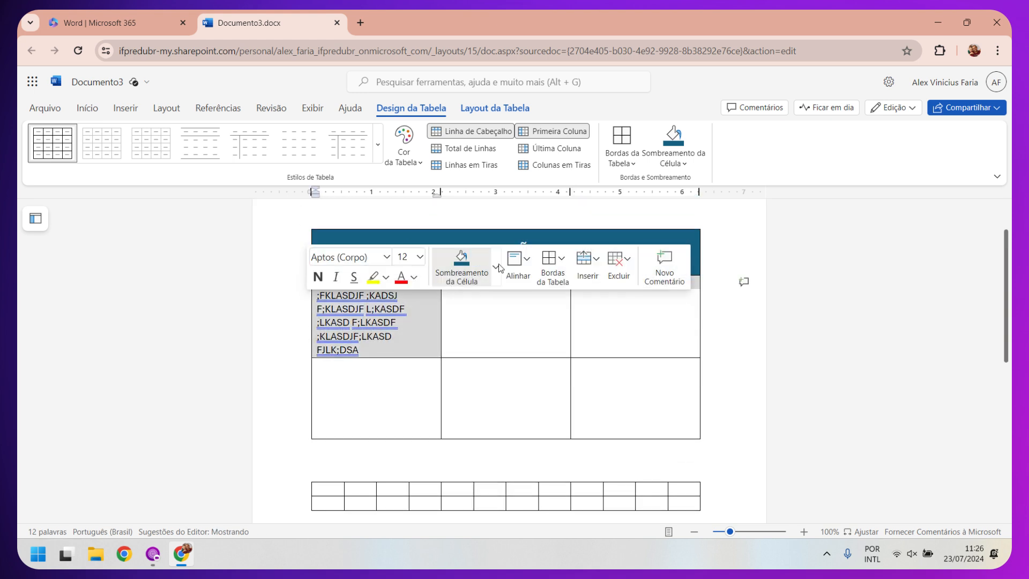
left_click(516, 262)
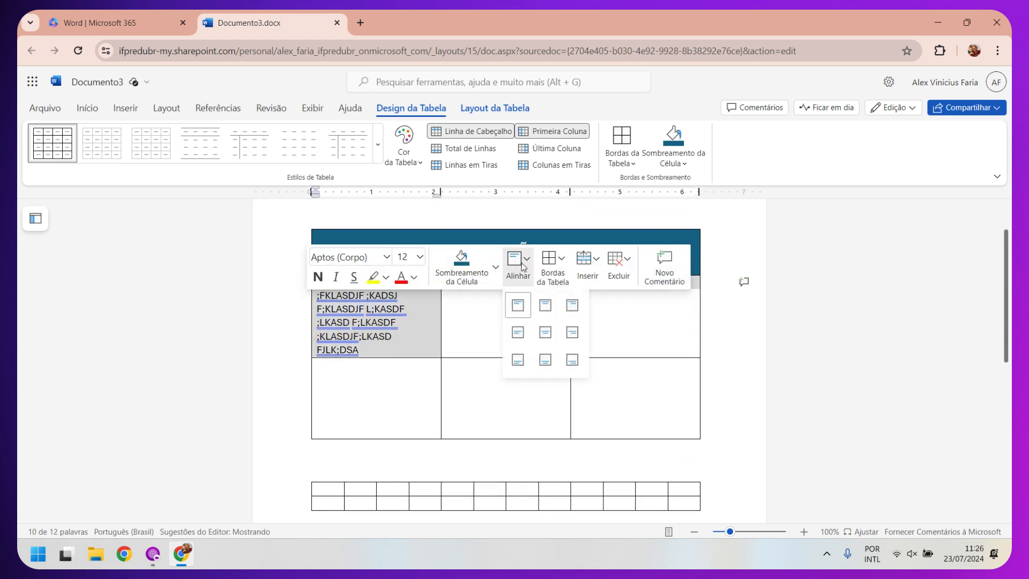
left_click(517, 332)
scroll(520, 328, "down", 1)
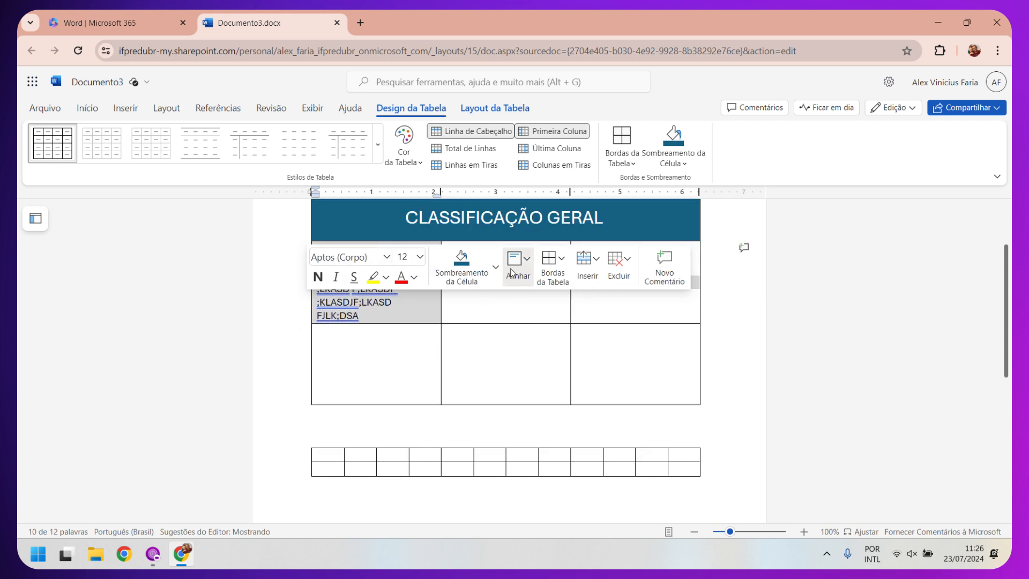
left_click(528, 265)
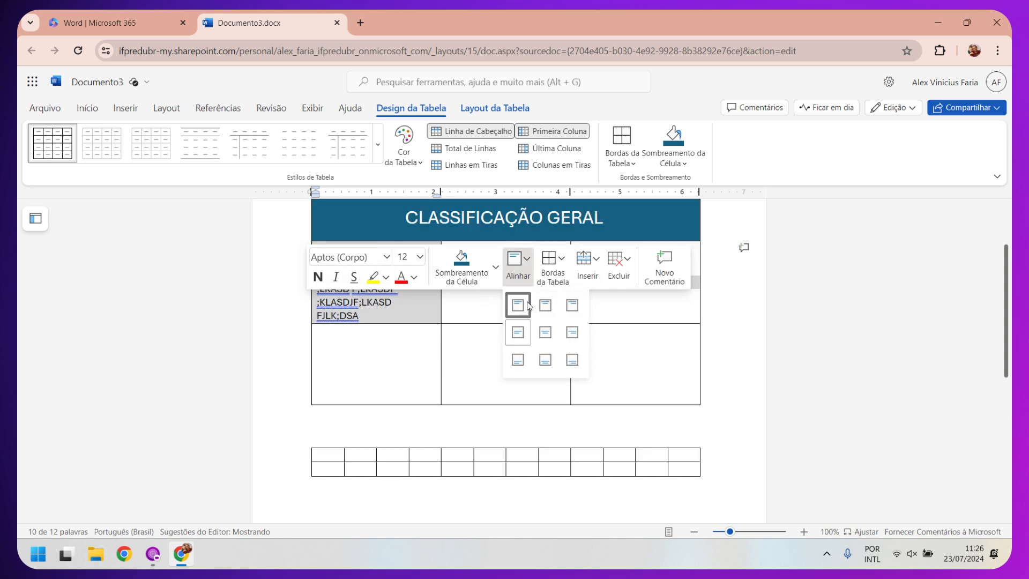
left_click(630, 330)
scroll(630, 329, "up", 2)
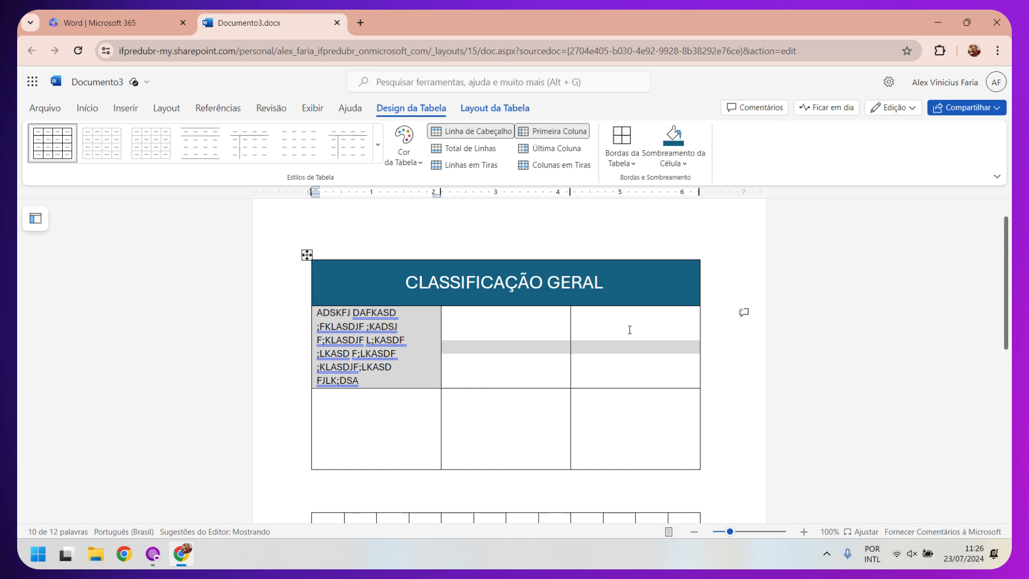
- Shade the first cell below the title row, trying a dark blue and settling on the standard light blue
left_click(426, 344)
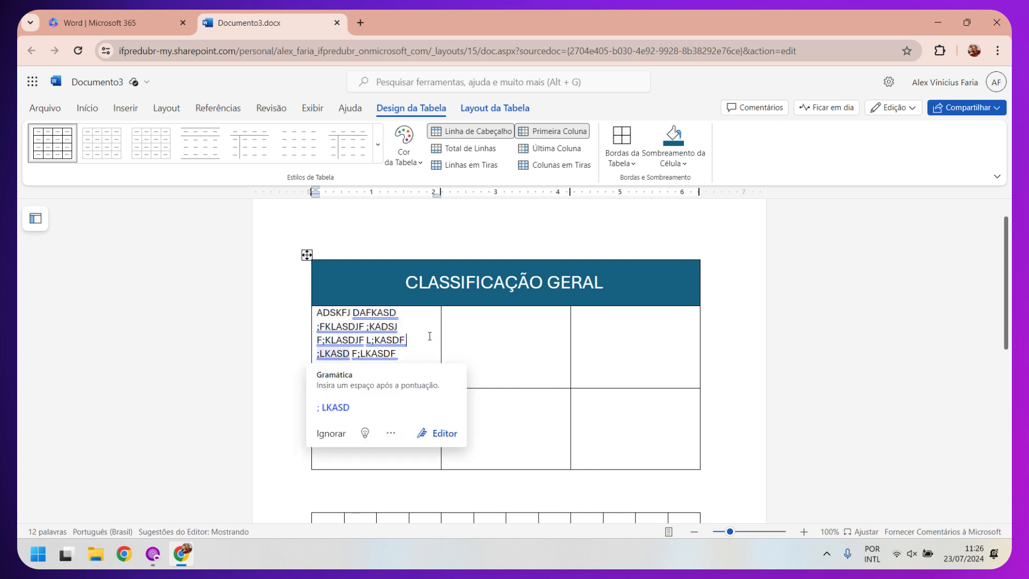
right_click(419, 344)
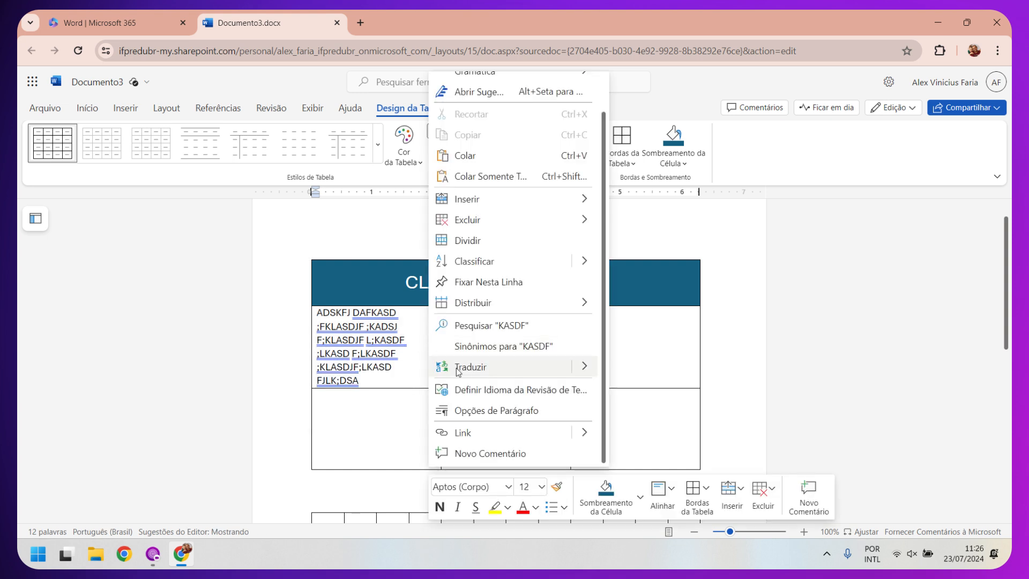
left_click(410, 352)
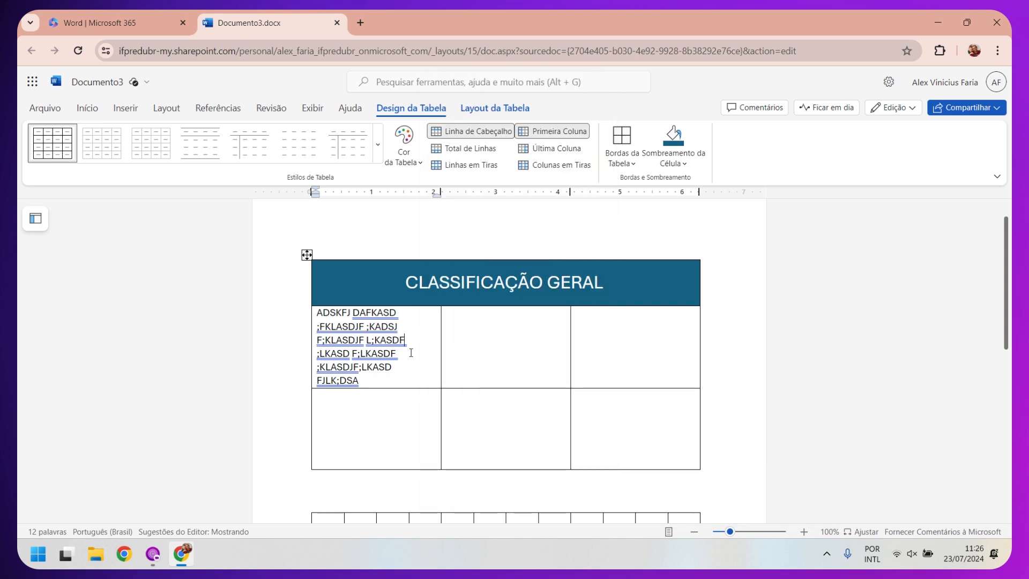
right_click(426, 337)
scroll(428, 343, "down", 1)
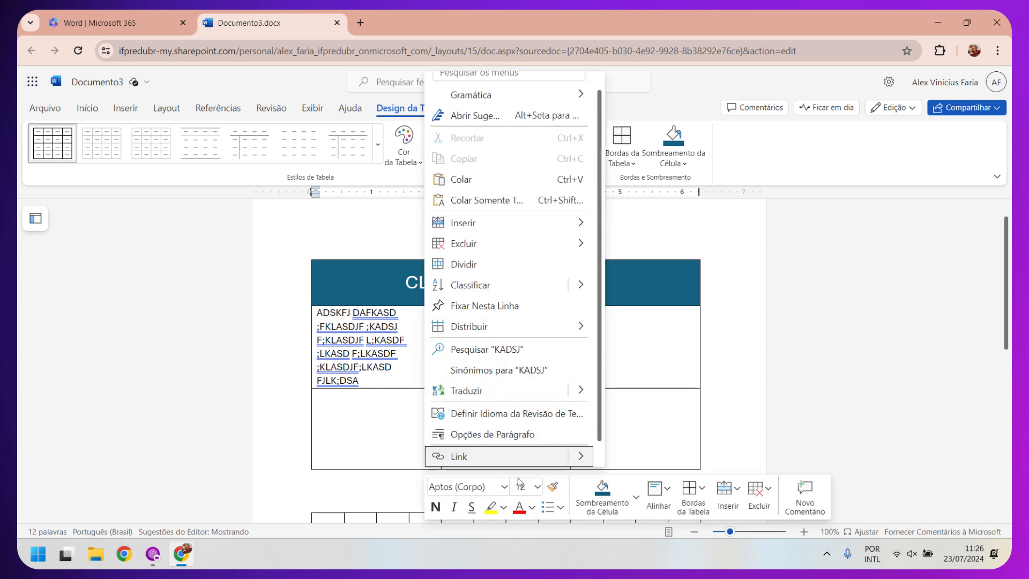
left_click(635, 497)
left_click(646, 354)
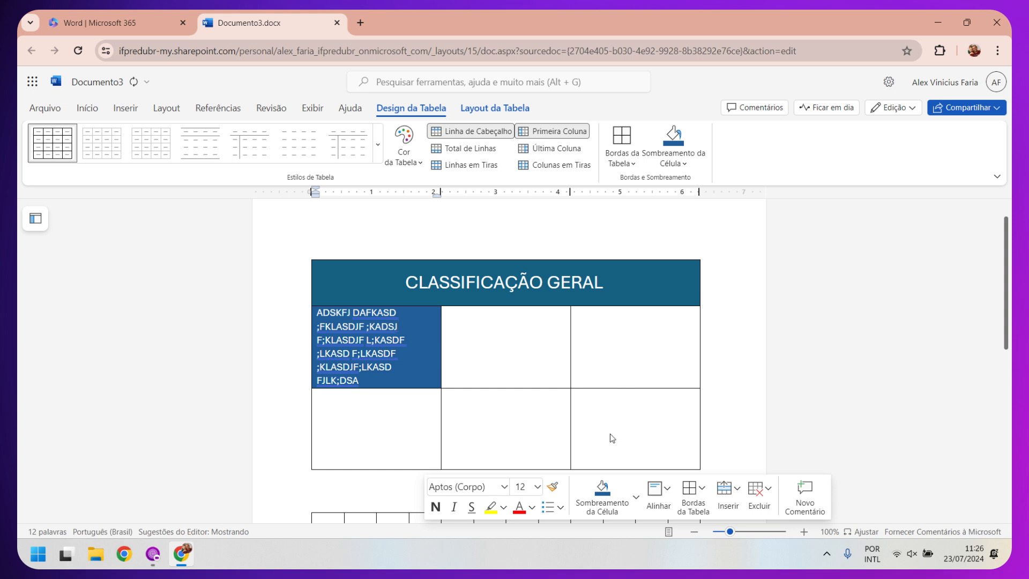
left_click(637, 496)
left_click(719, 332)
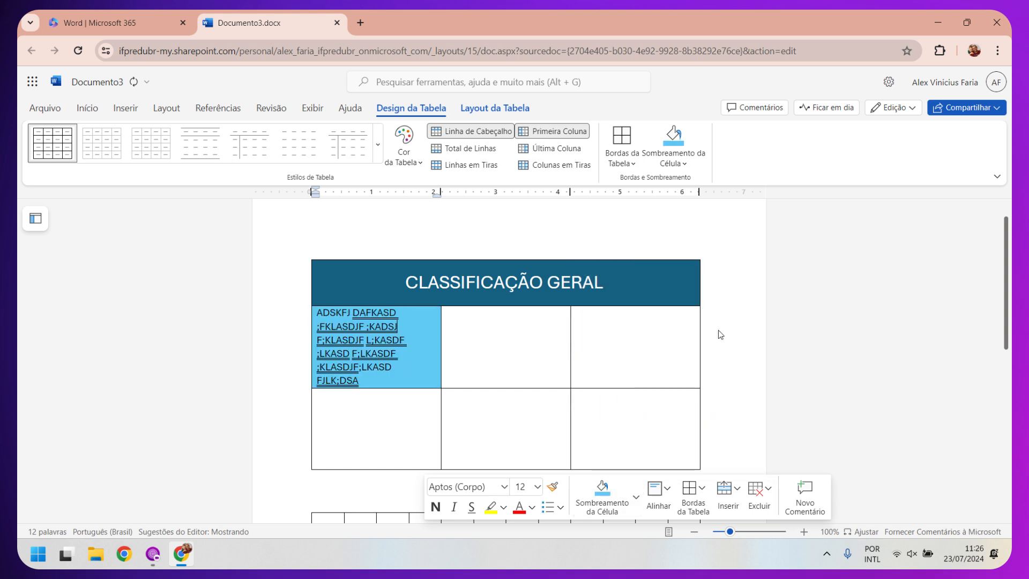
- Enter ASDLKF JASDKF in the middle cell directly below the first table's title row
left_click(484, 339)
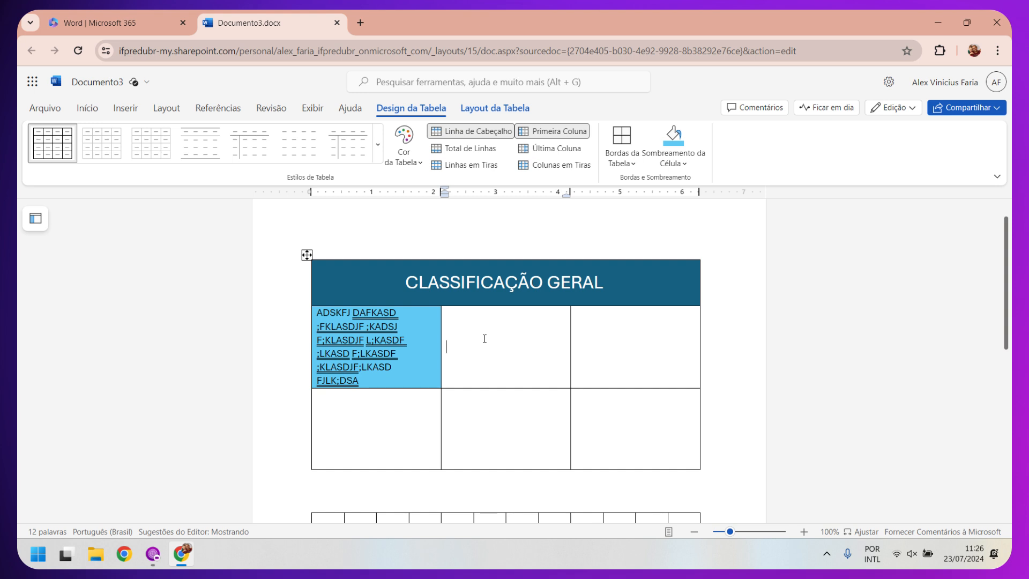
type("ASDLKF JASDKF")
- Align the middle cell's text ASDLKF JASDKF to the top centre and shade that cell green
right_click(531, 351)
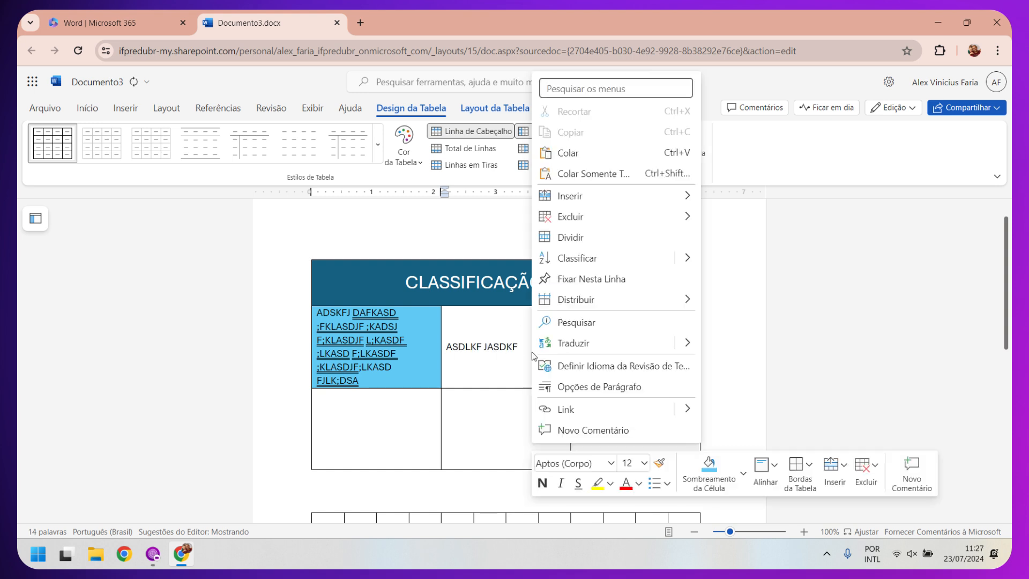
left_click(764, 473)
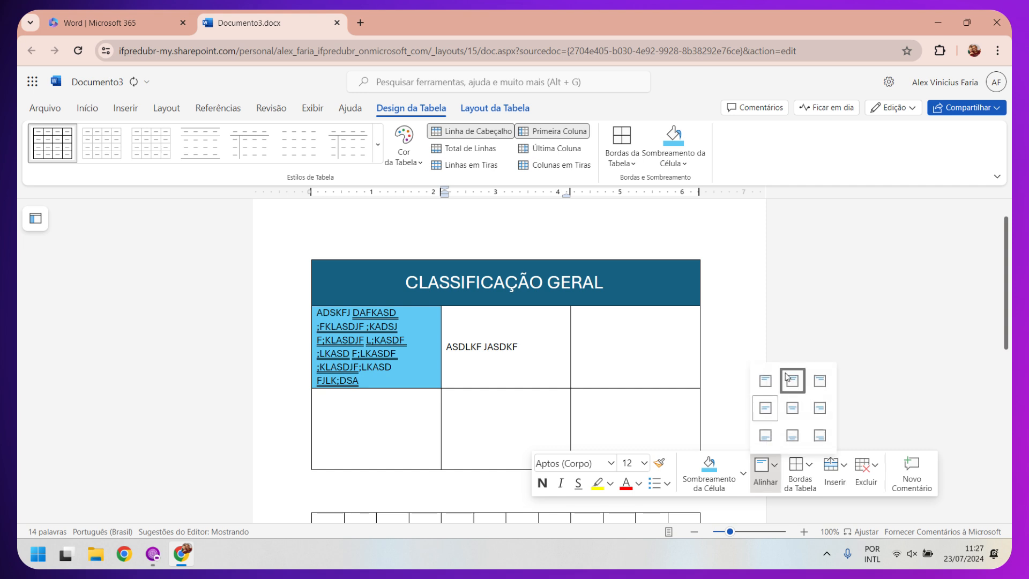
left_click(795, 381)
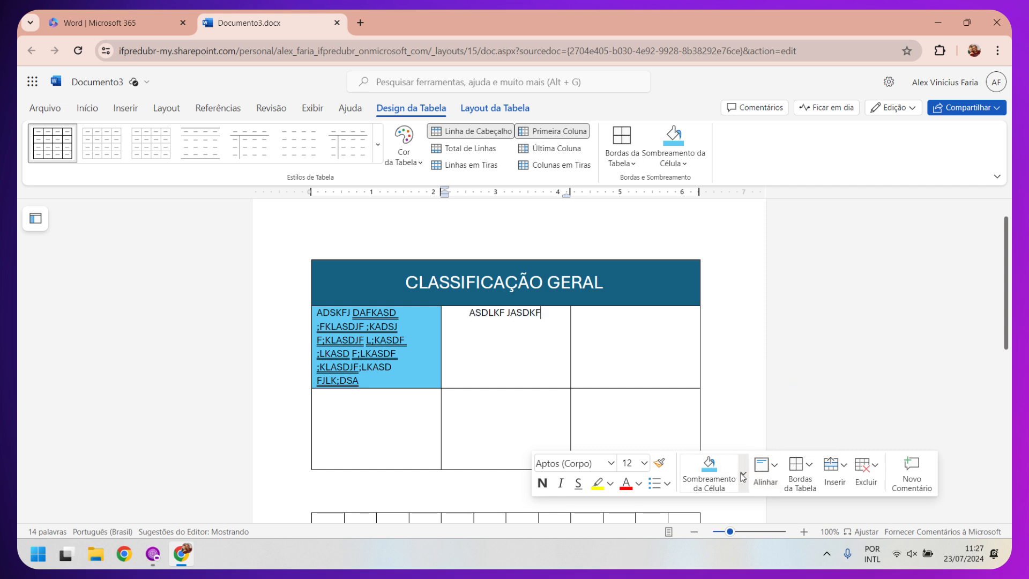
left_click(743, 472)
left_click(789, 399)
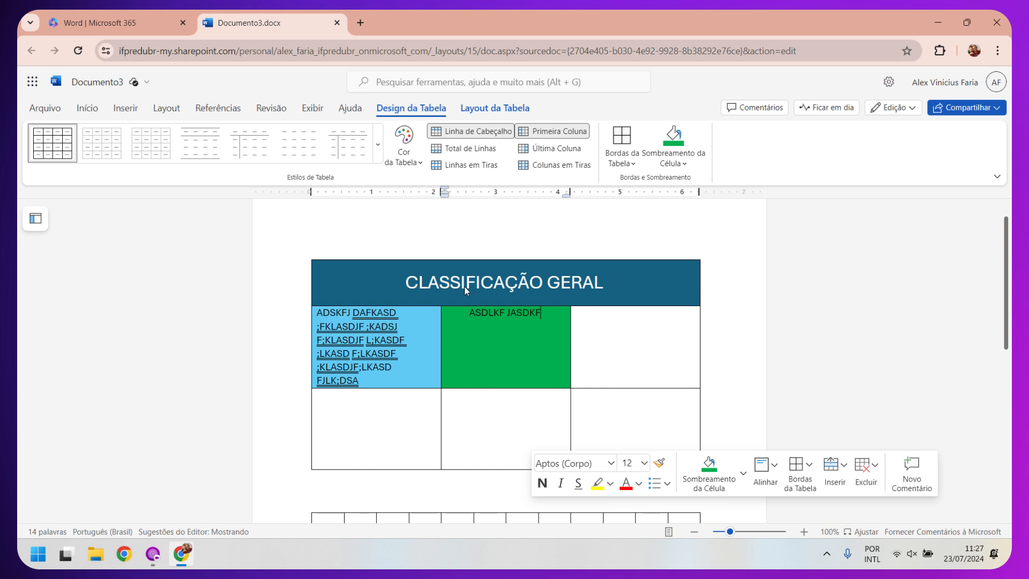
- Apply a bottom border to the green middle cell directly below the first table's title row
right_click(542, 339)
left_click(825, 473)
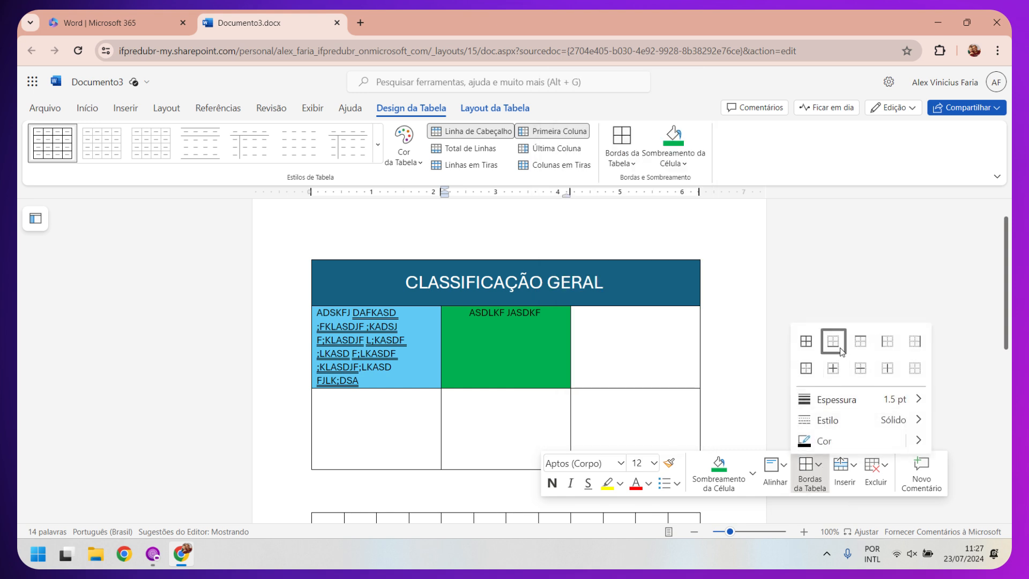
left_click(524, 395)
right_click(505, 345)
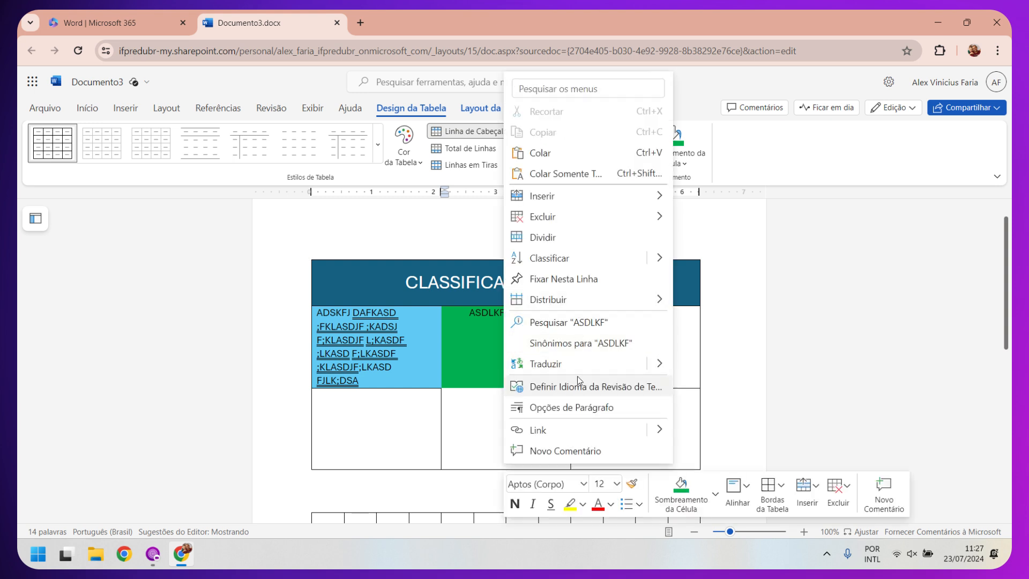
left_click(774, 489)
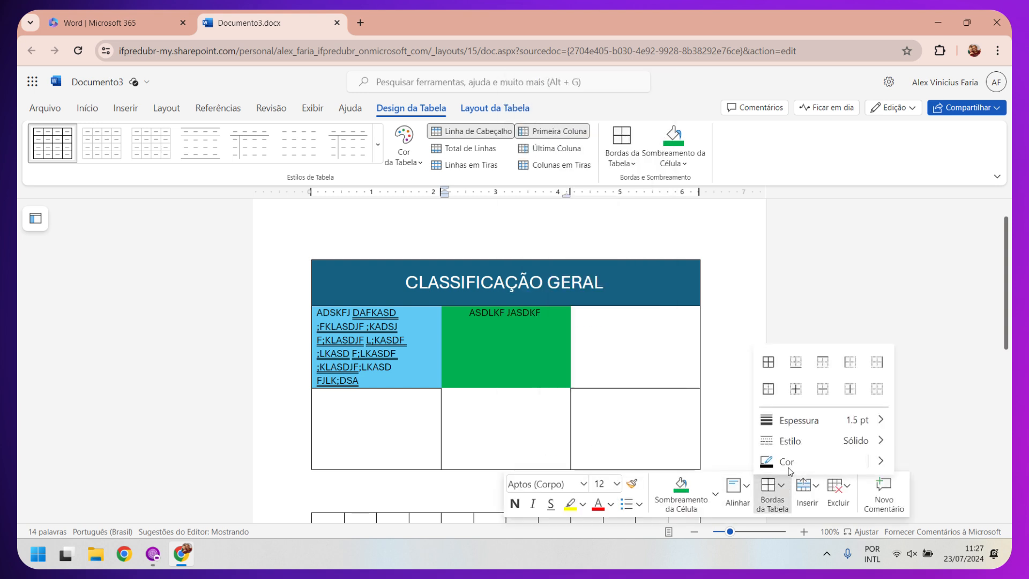
left_click(795, 368)
left_click(592, 408)
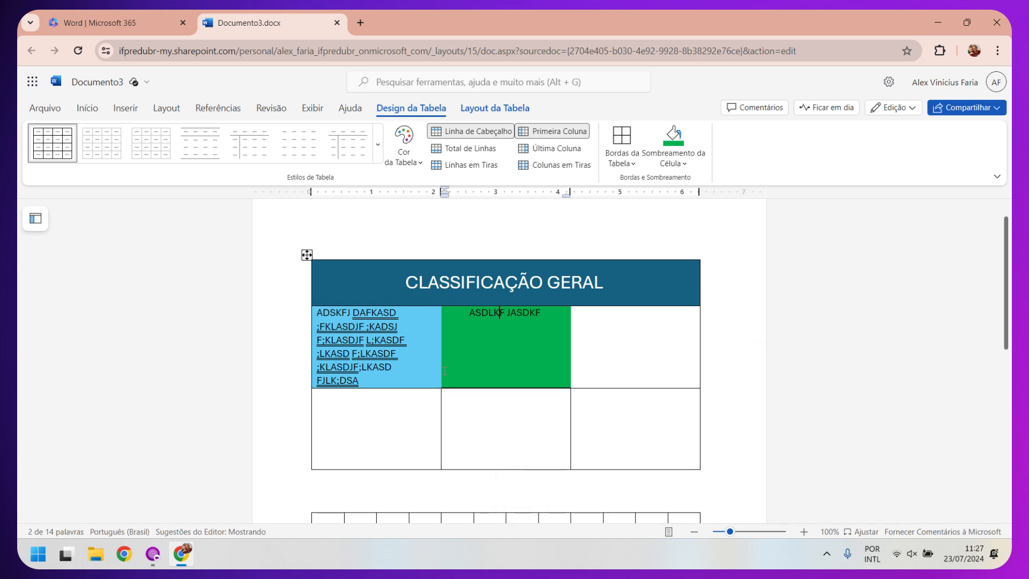
left_click(417, 364)
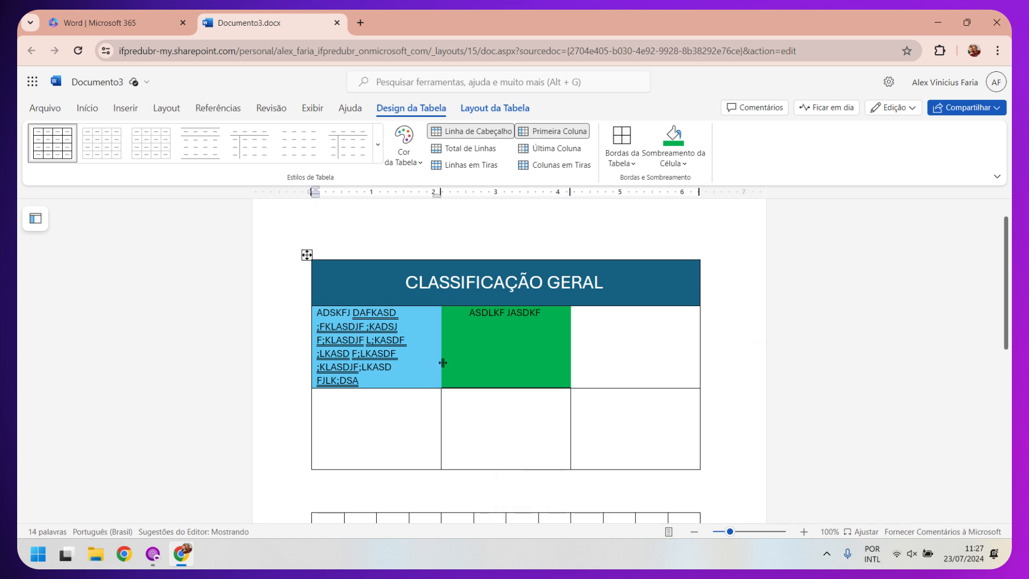
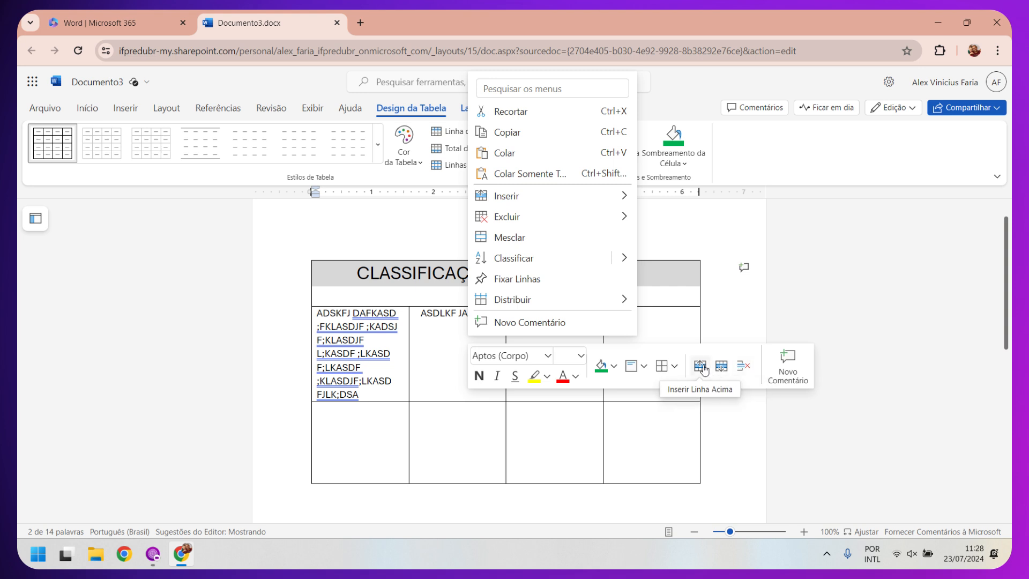
- Merge the selected title row cells so CLASSIFICAÇÃO GERAL spans all four columns
left_click(531, 237)
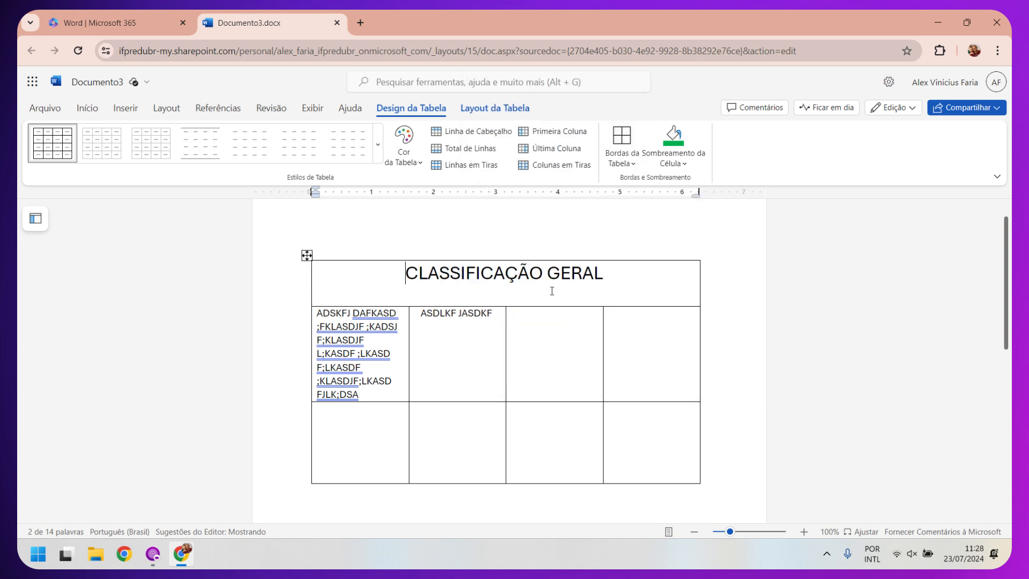
left_click(619, 278)
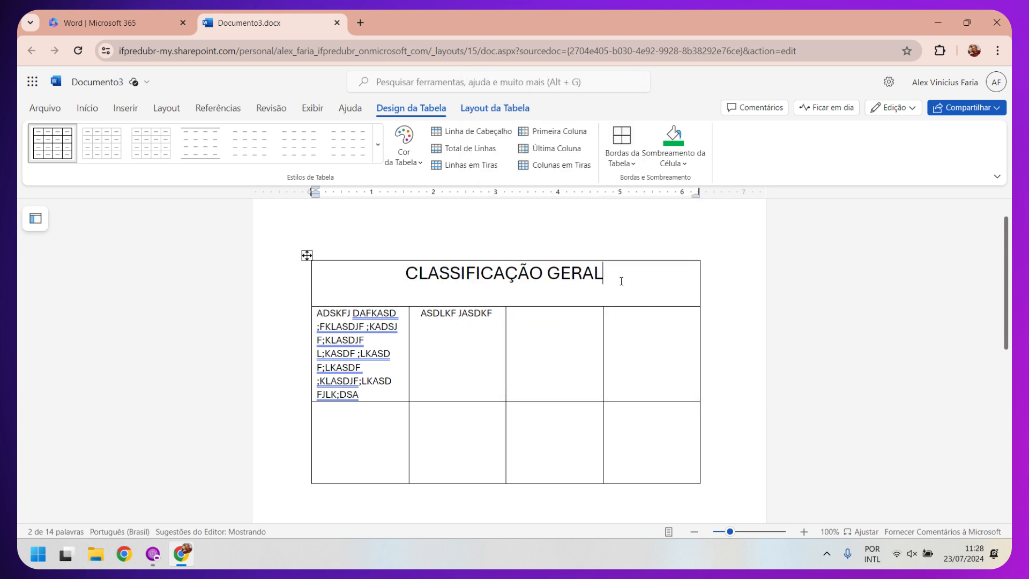
left_click(640, 320)
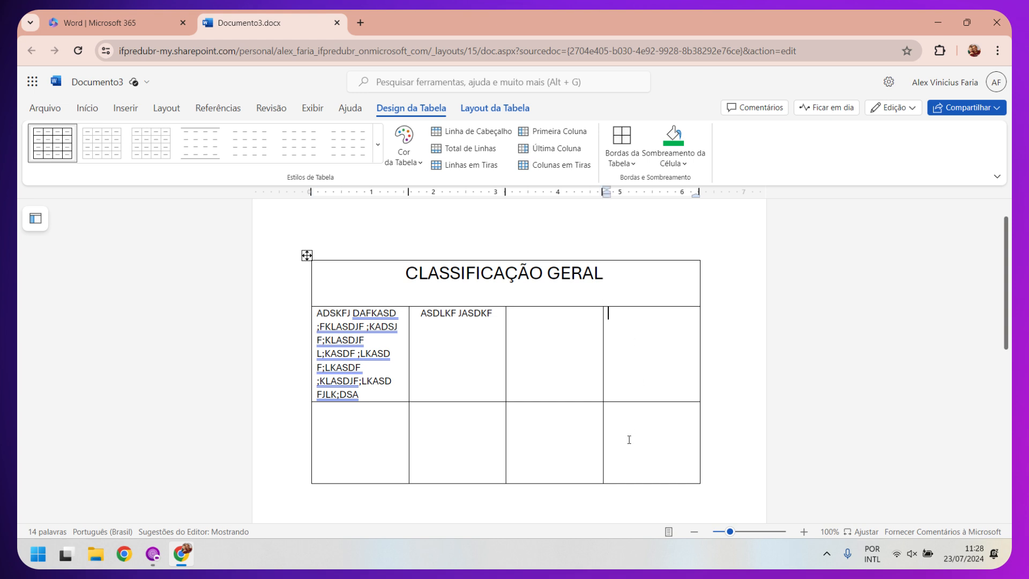
- Append a row below the table's last row, undo it, and append the row again from the last cell
right_click(625, 321)
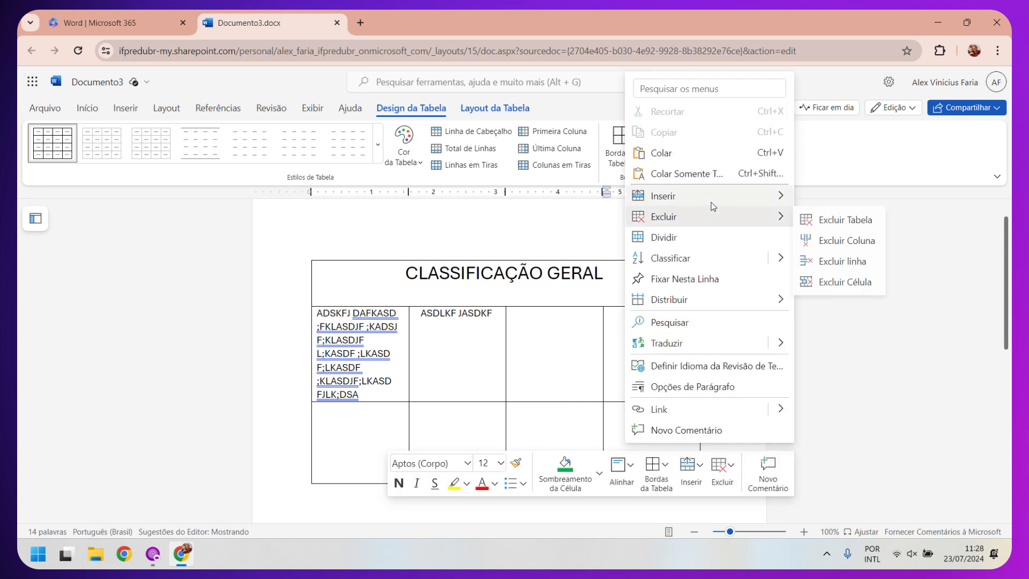
mouse_move(715, 194)
key("Escape")
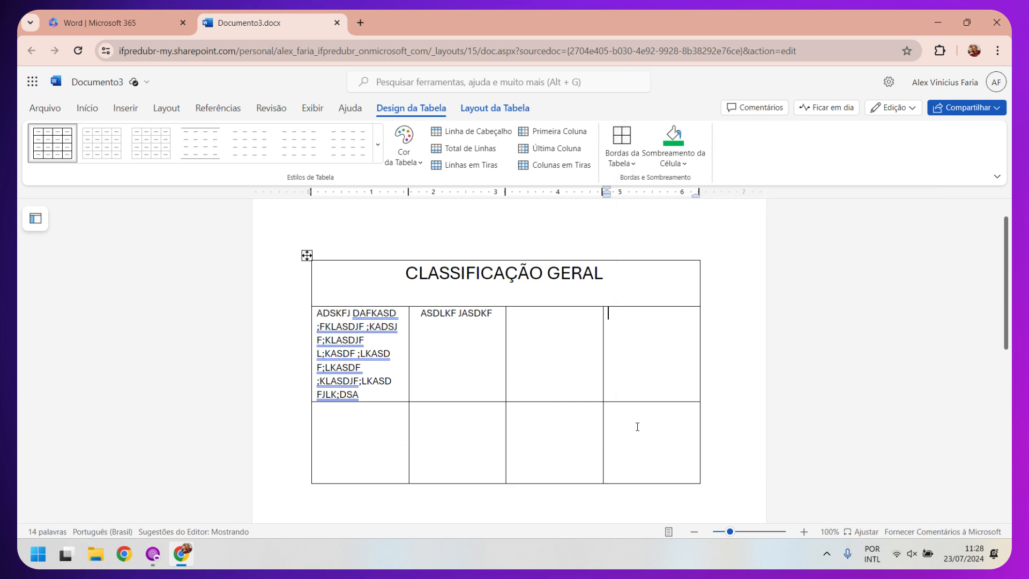
key("Tab")
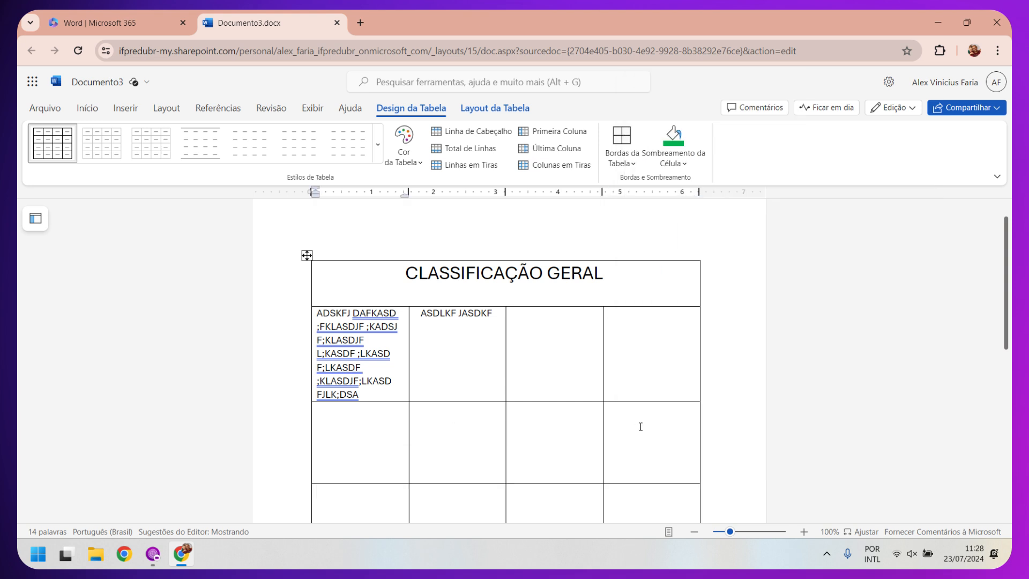
key("ctrl+z")
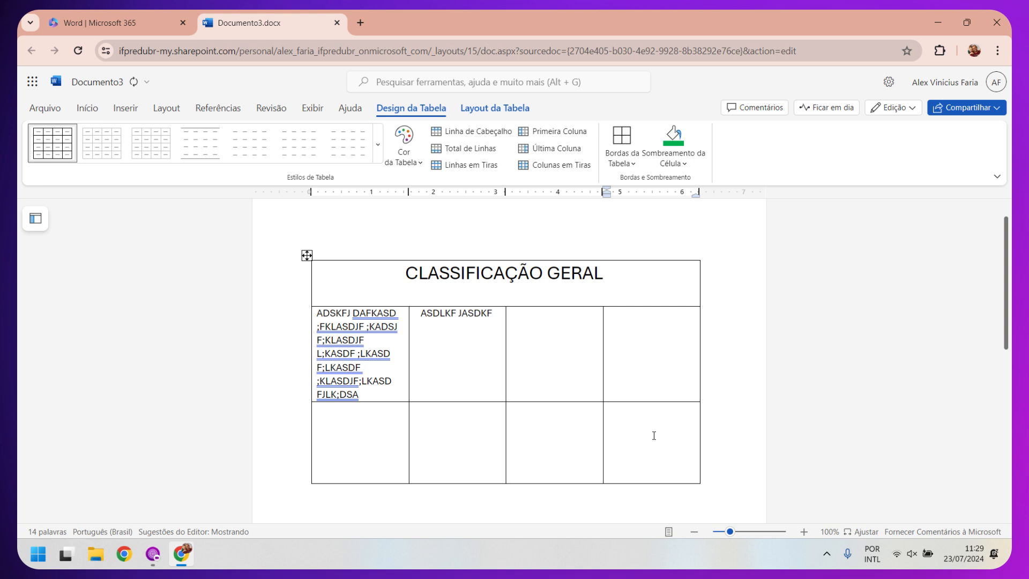
left_click(654, 435)
key("Tab")
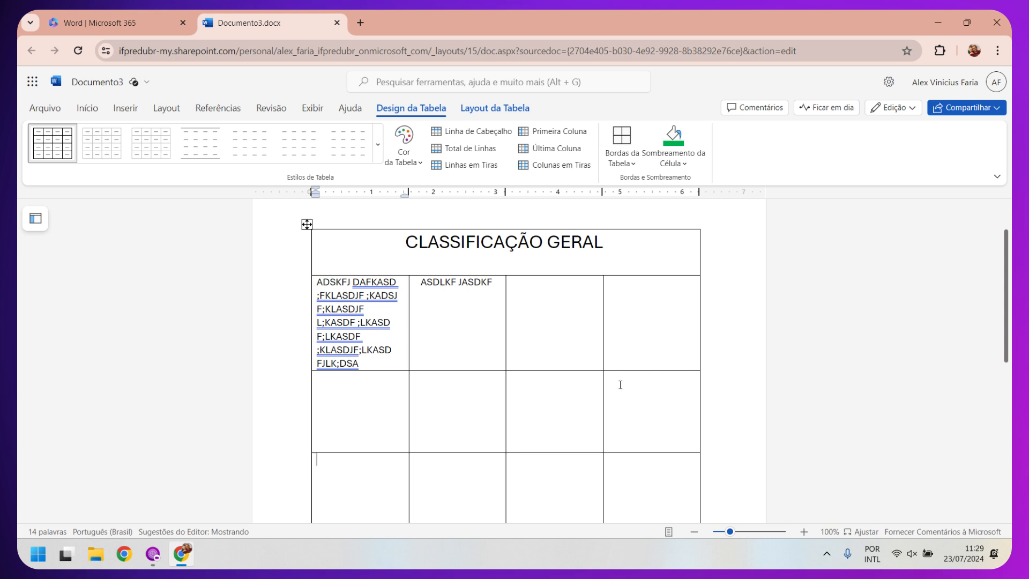
- Select the entire CLASSIFICAÇÃO GERAL table, clear its cell contents, and undo the clearing
scroll(618, 384, "down", 3)
scroll(622, 385, "up", 1)
left_click_drag(648, 424, 401, 332)
scroll(493, 314, "up", 2)
key("Delete")
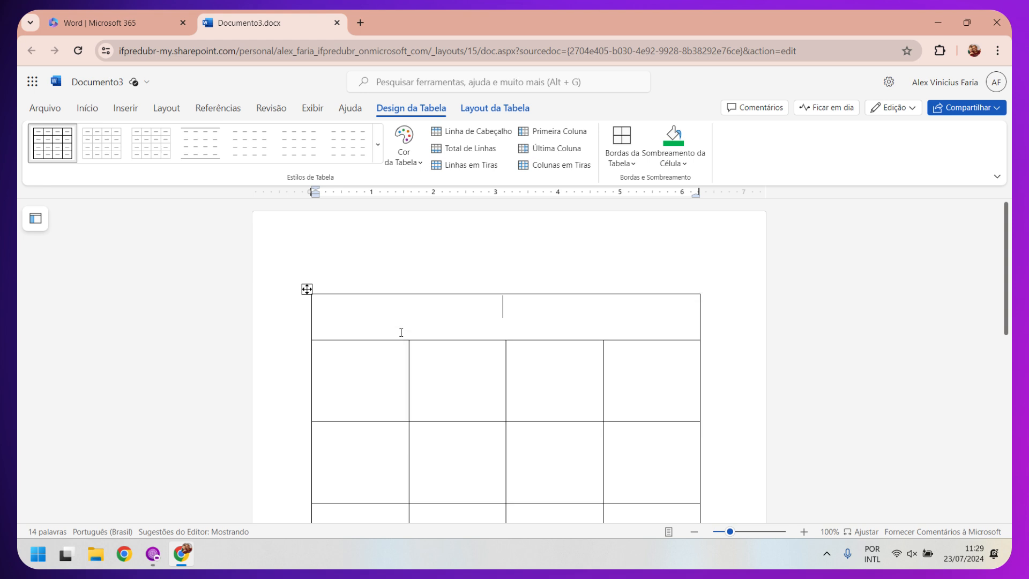
key("ctrl+z")
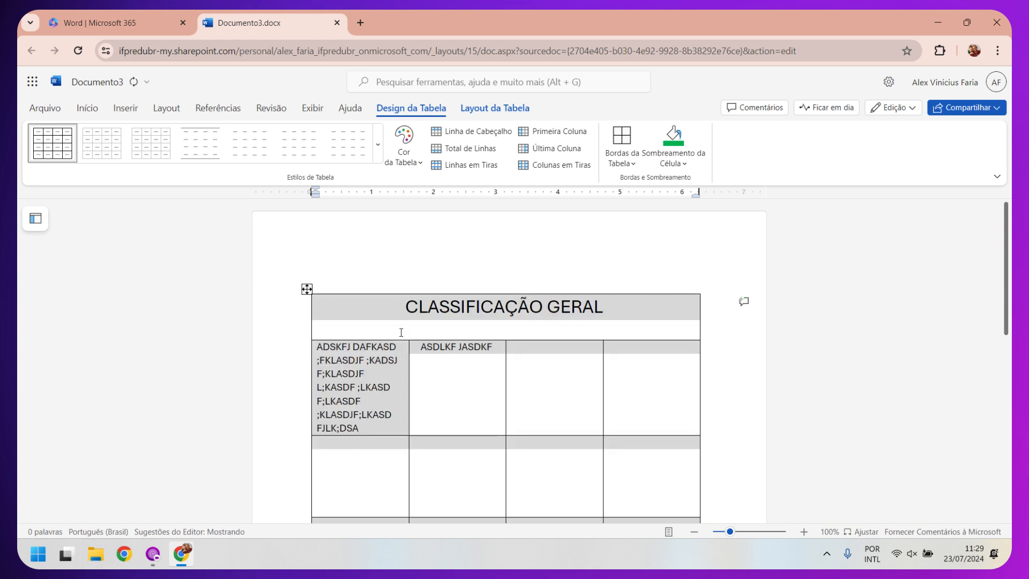
- Clear the contents of every cell in the selected table again, and remove the whole emptied table
scroll(303, 288, "down", 1)
scroll(298, 286, "down", 1)
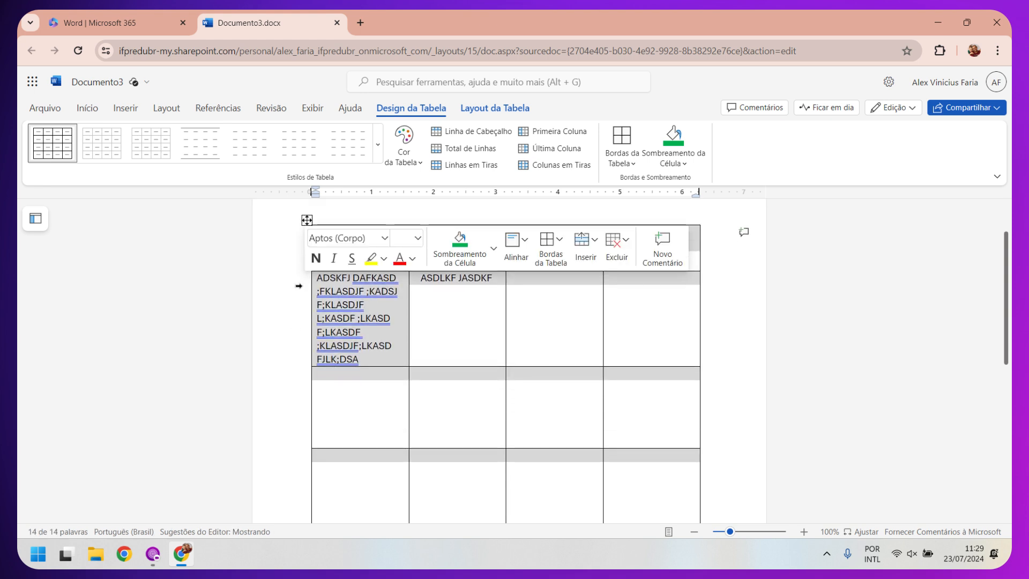
key("Delete")
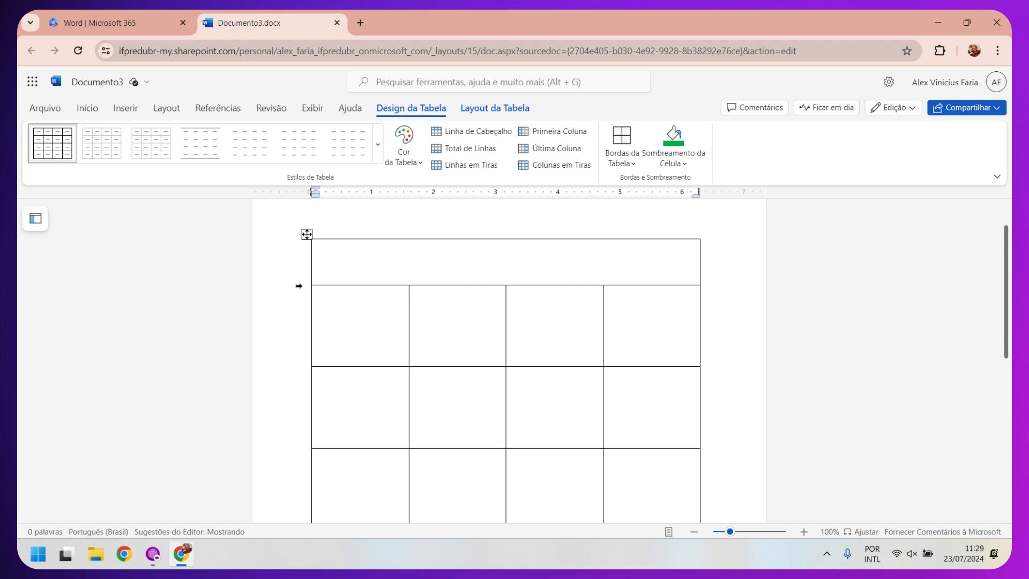
left_click(306, 234)
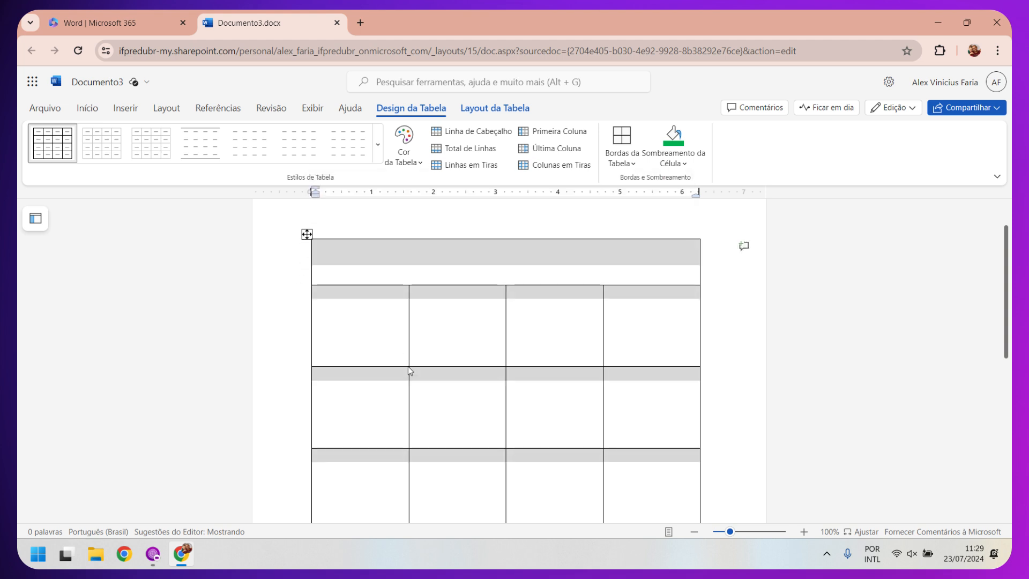
key("ctrl+z")
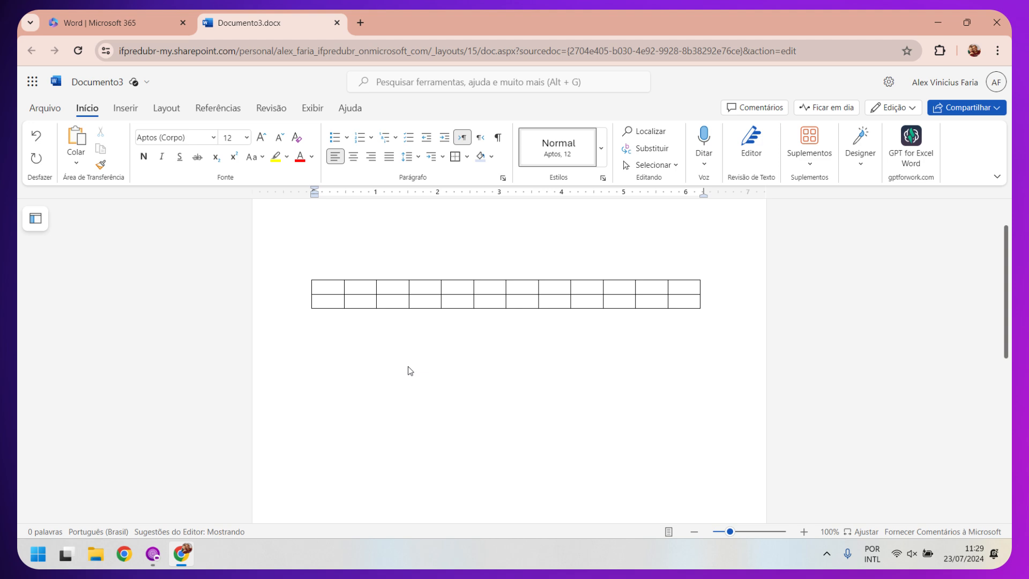
- Restore the CLASSIFICAÇÃO GERAL table with its text, and repeat deleting the entire table and bringing it back
key("ctrl+y")
key("ctrl+y")
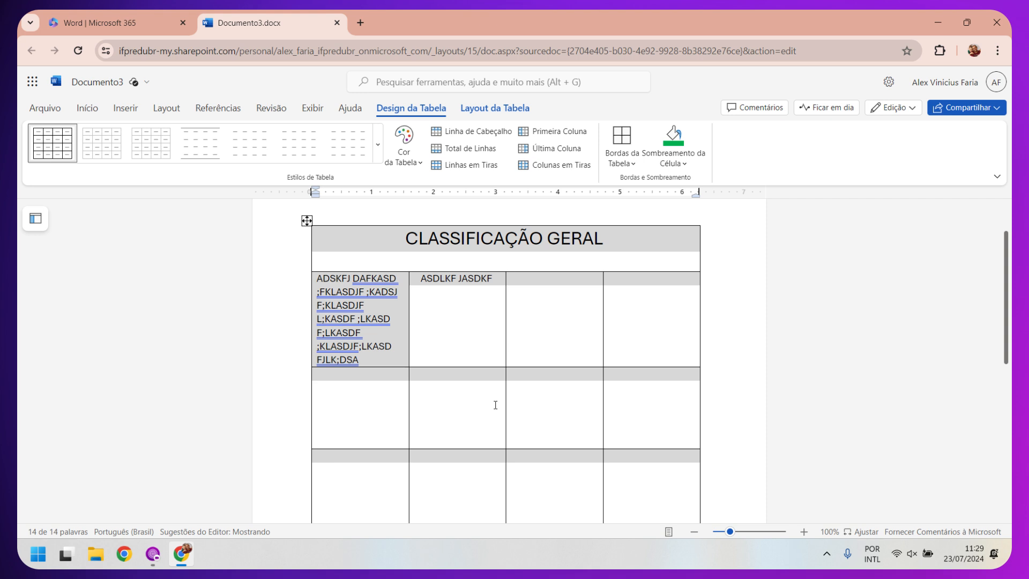
key("ctrl+z")
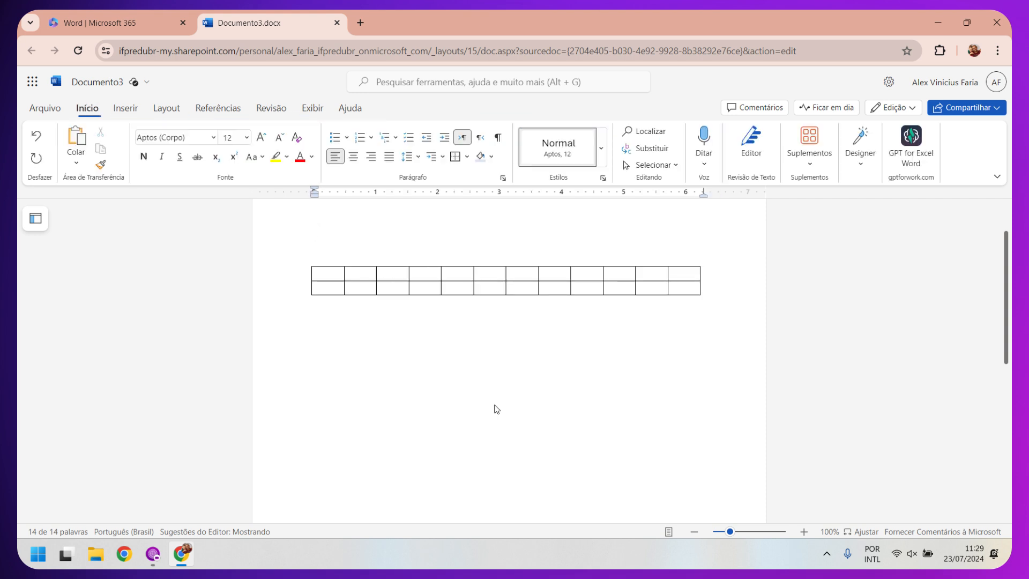
key("ctrl+y")
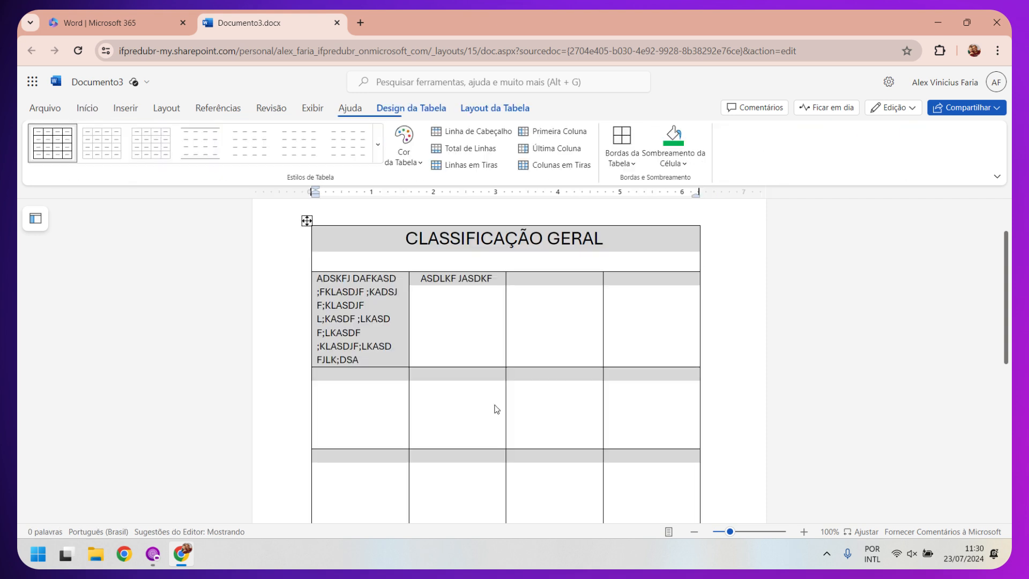
key("ctrl+z")
key("ctrl+y")
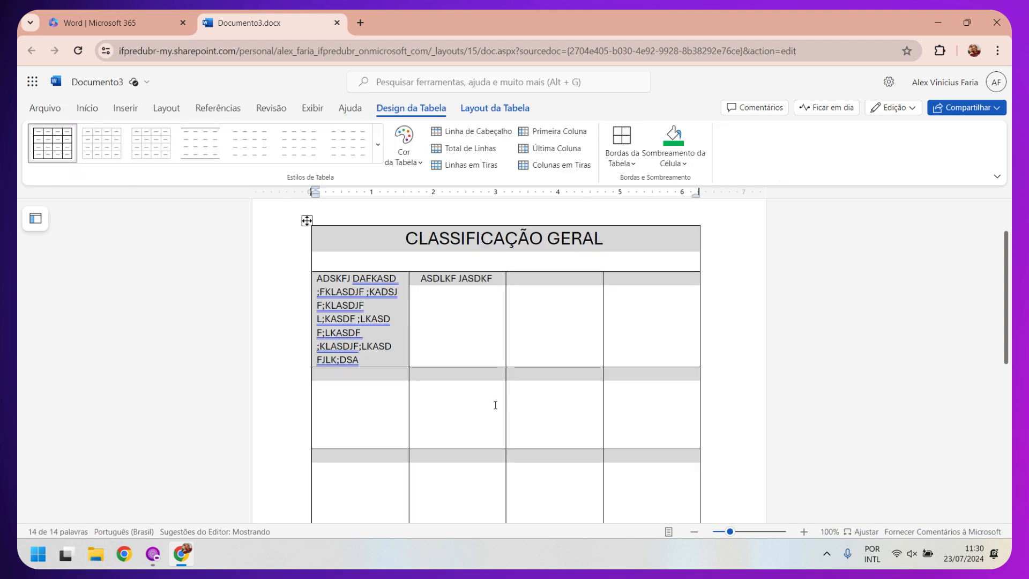
- Alternate between clearing only the table's cell contents and deleting the whole table, restoring it each time
key("ctrl+z")
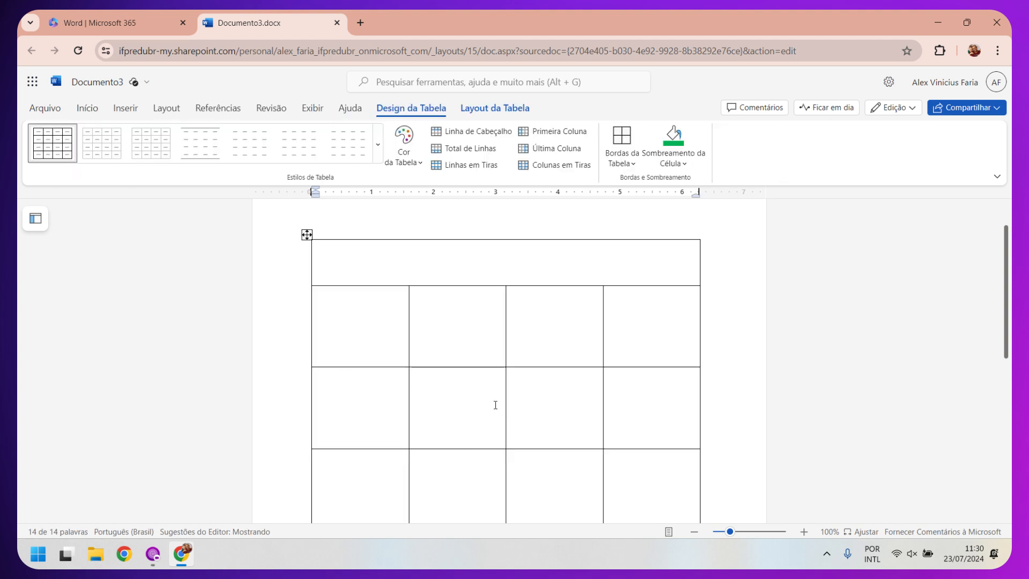
key("ctrl+y")
key("ctrl+z")
key("ctrl+z")
key("ctrl+z")
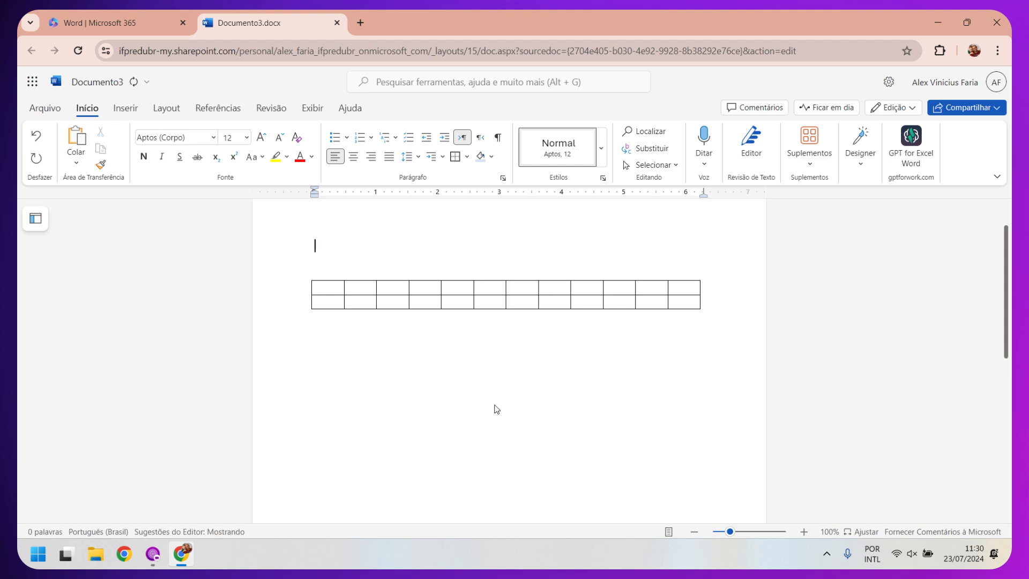
key("ctrl+y")
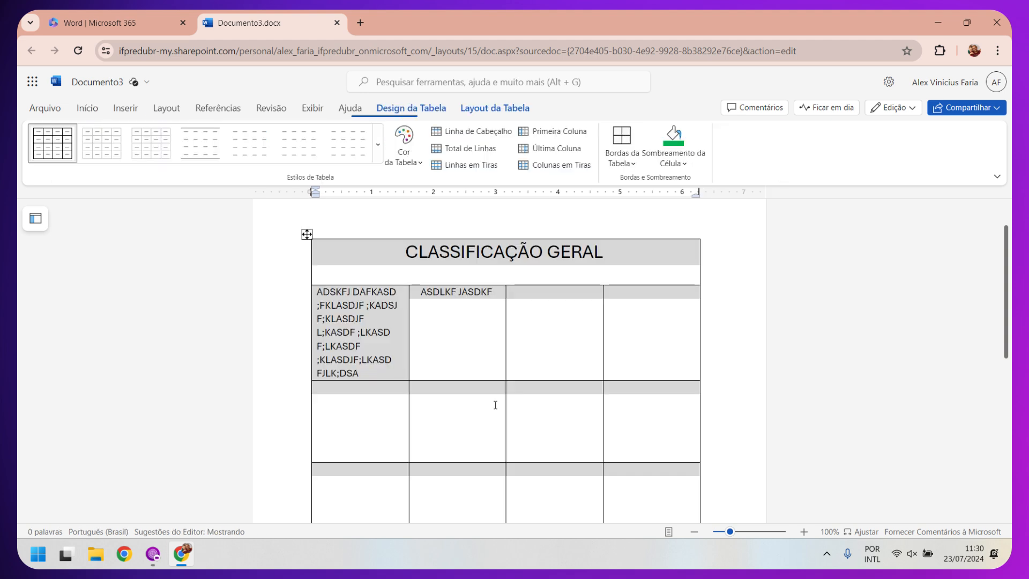
key("ctrl+z")
key("ctrl+y")
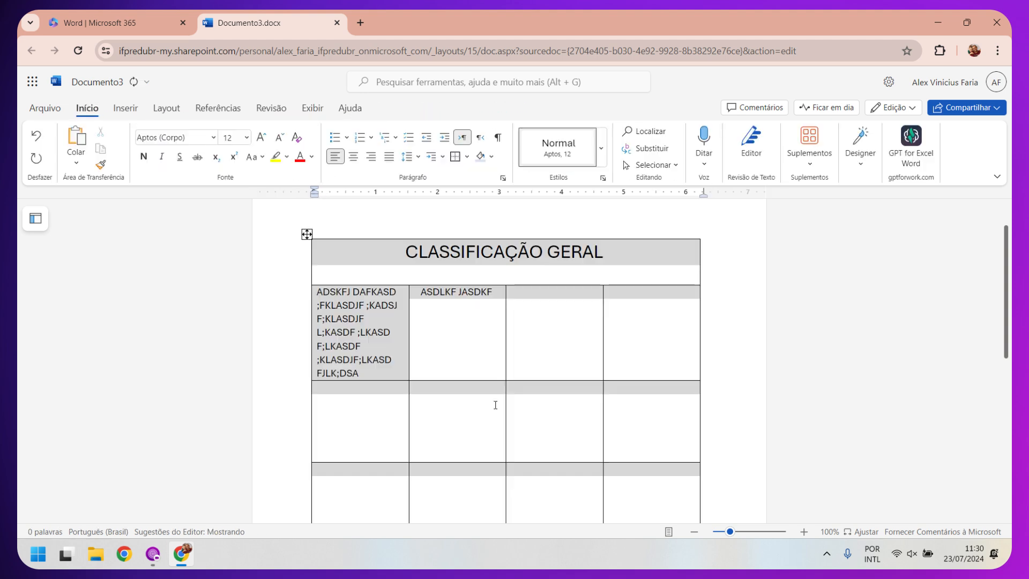
key("ctrl+z")
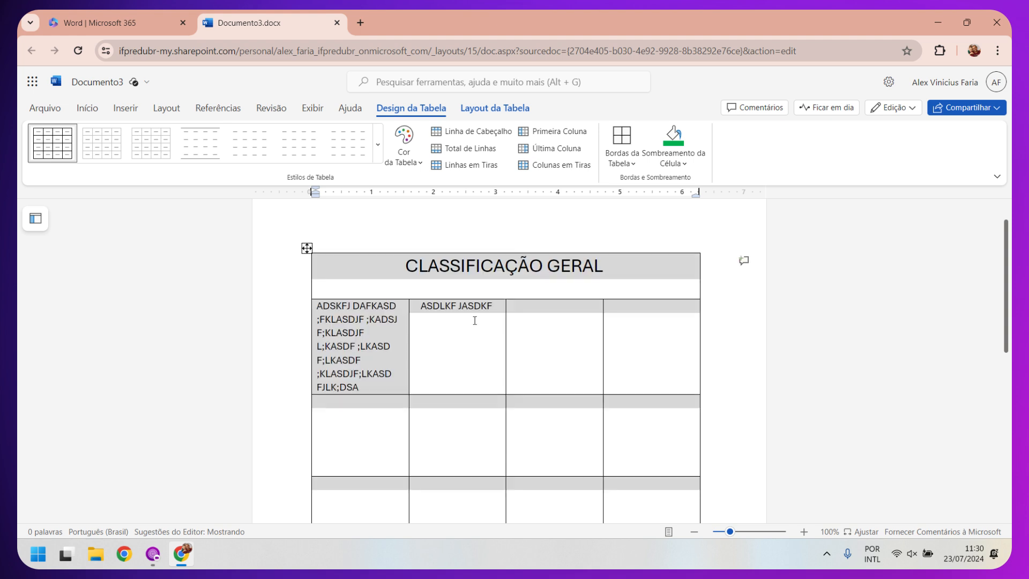
- Undo the added row, the title merge, the fourth column and the recent table style changes on the CLASSIFICAÇÃO GERAL table
key("ctrl+z")
key("ctrl+z")
key("ctrl+z")
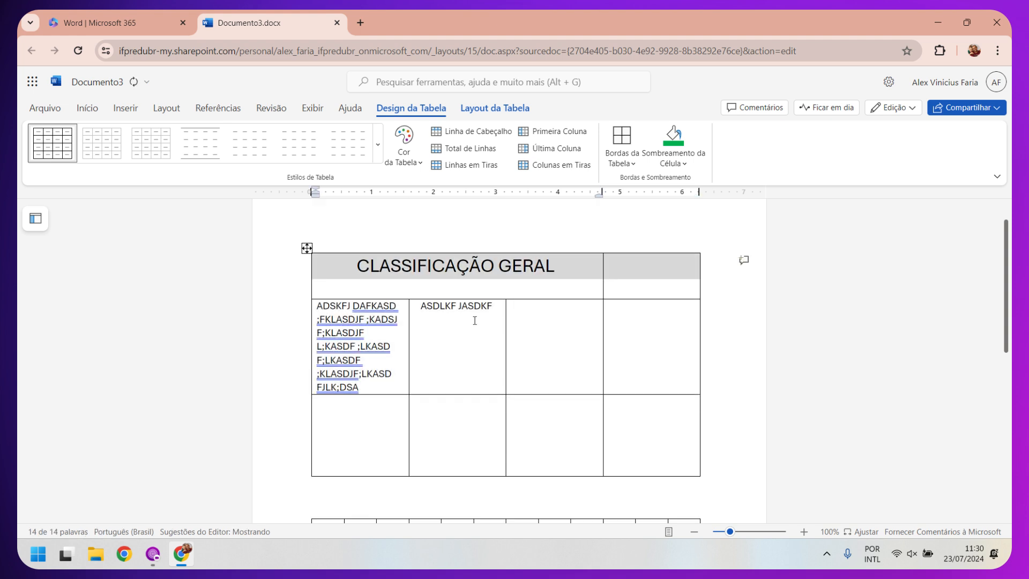
key("ctrl+z")
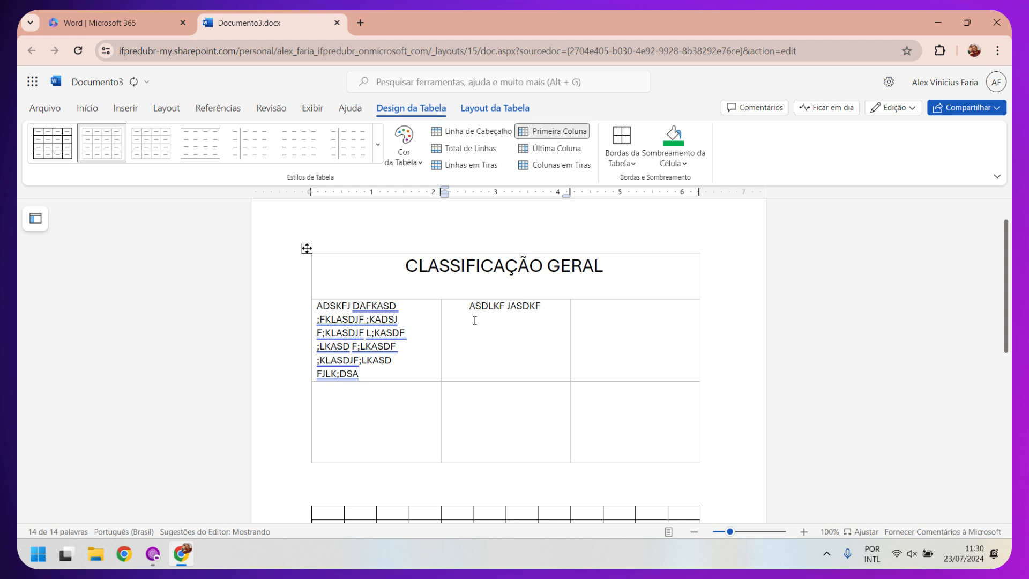
key("ctrl+z")
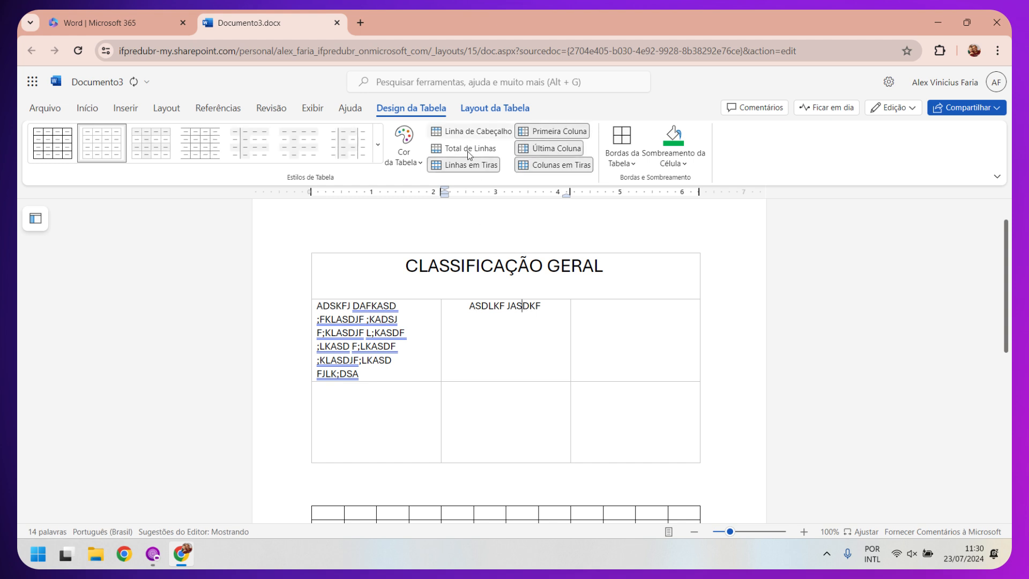
key("ctrl+z")
key("ctrl+z")
key("ctrl+z")
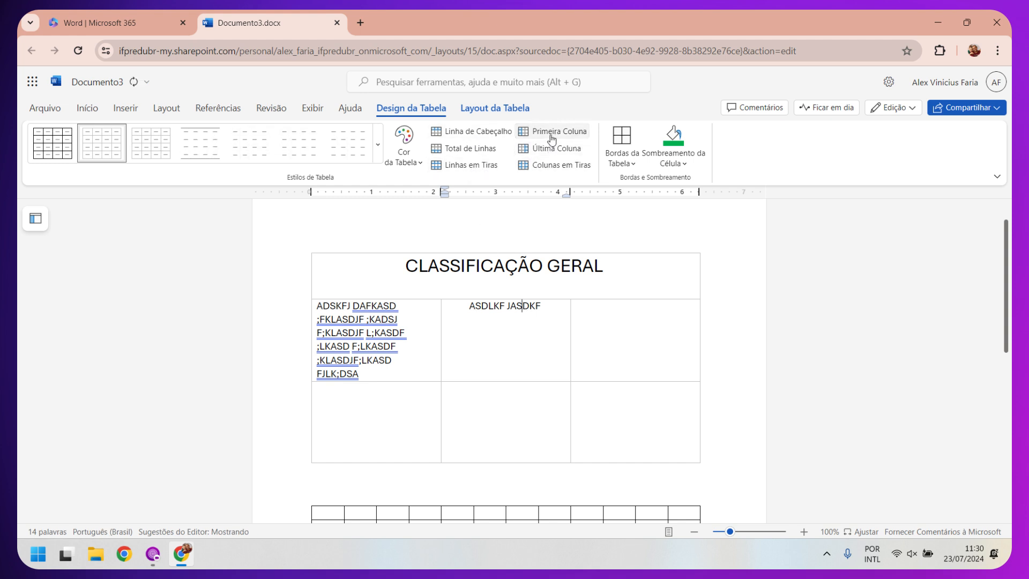
right_click(512, 335)
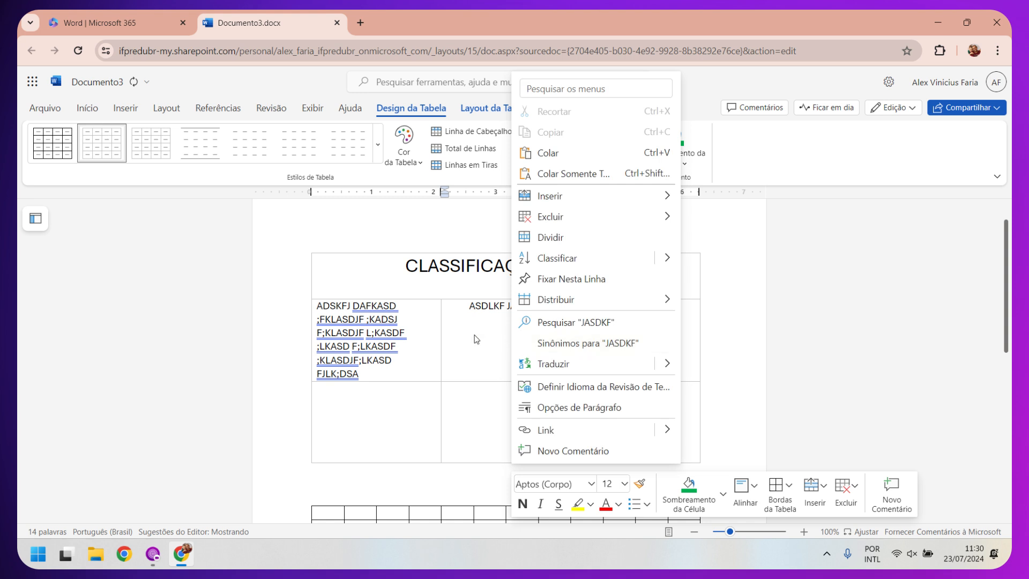
mouse_move(546, 222)
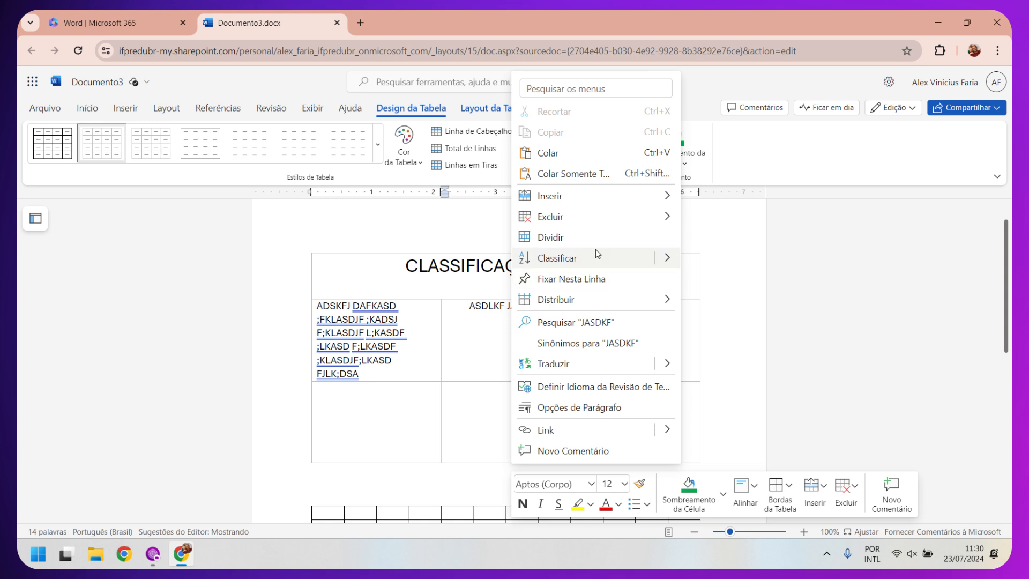
mouse_move(612, 295)
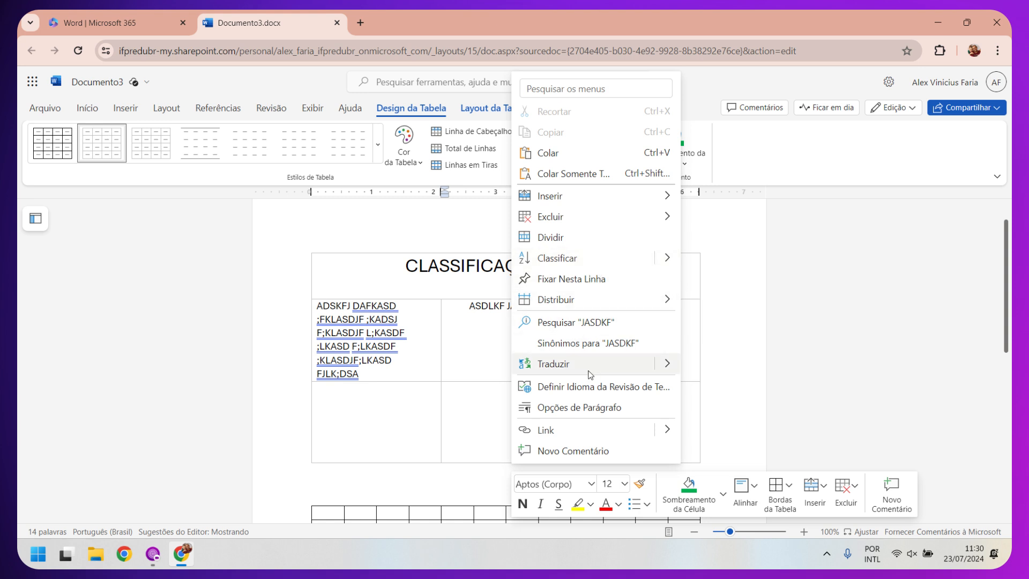
left_click(416, 332)
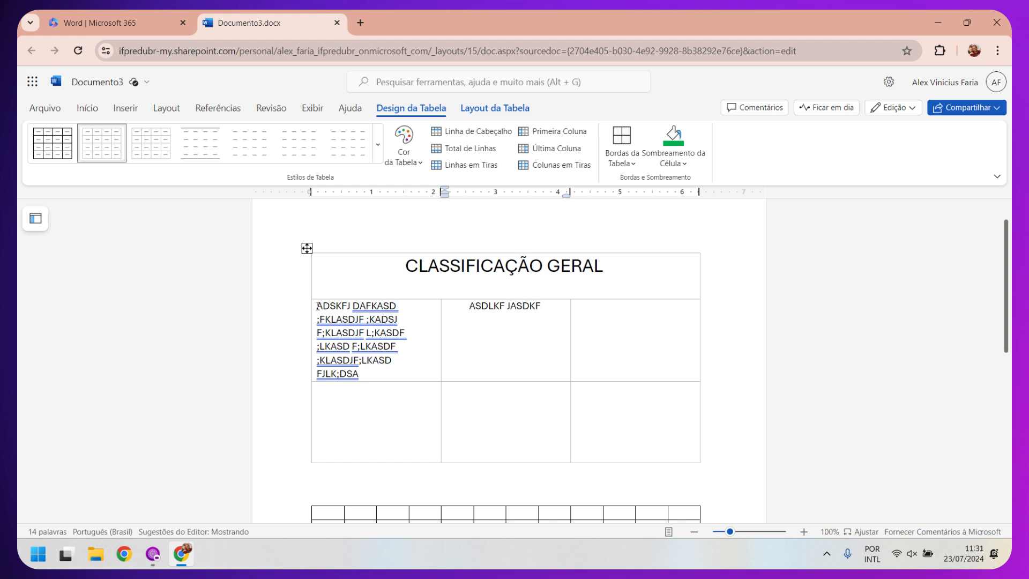
- Set the line spacing of the text in the first cell below the CLASSIFICAÇÃO GERAL title to 1,5 linha
left_click_drag(328, 305, 413, 351)
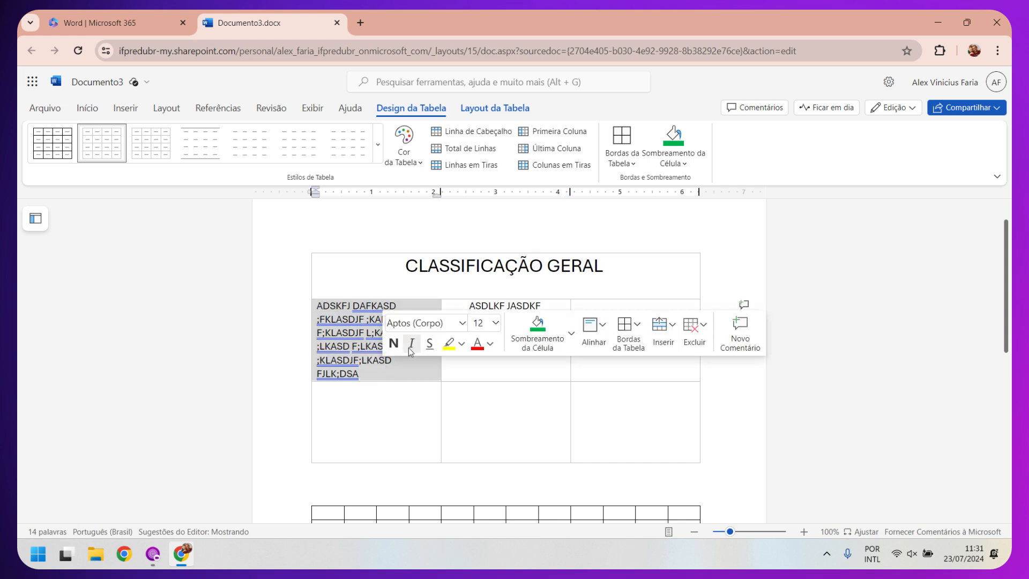
right_click(343, 348)
left_click(429, 407)
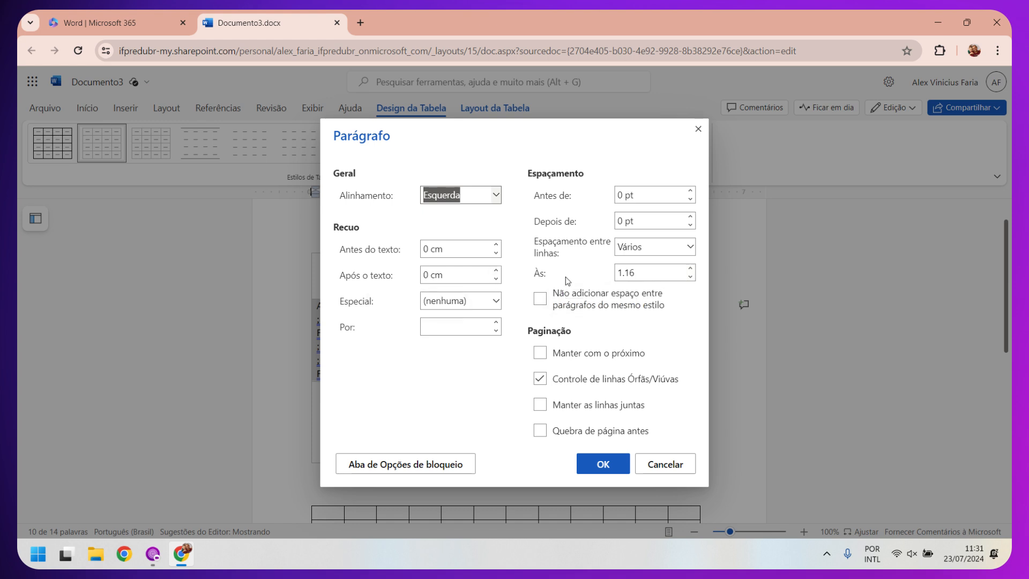
left_click(691, 247)
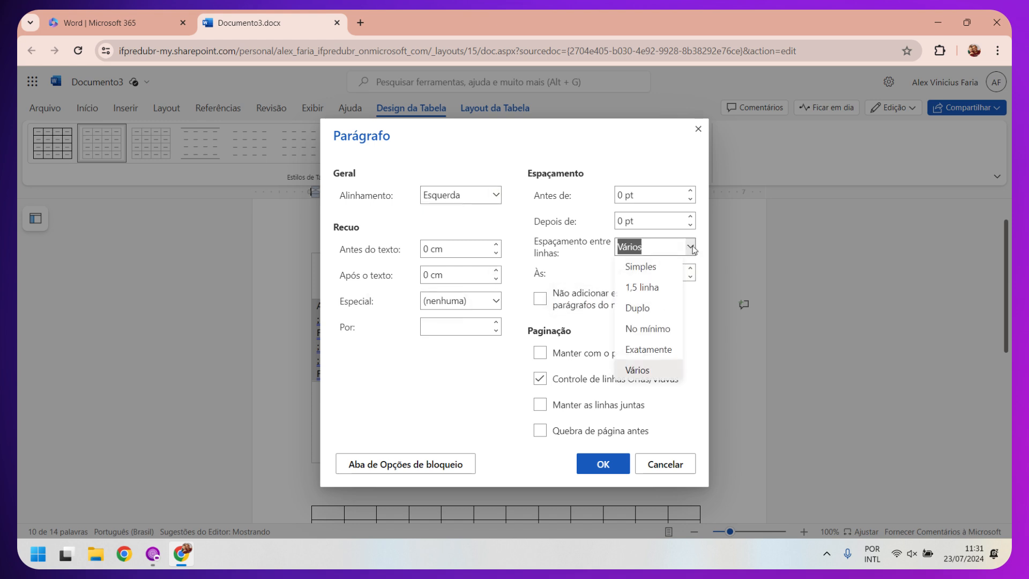
left_click(648, 289)
left_click(602, 463)
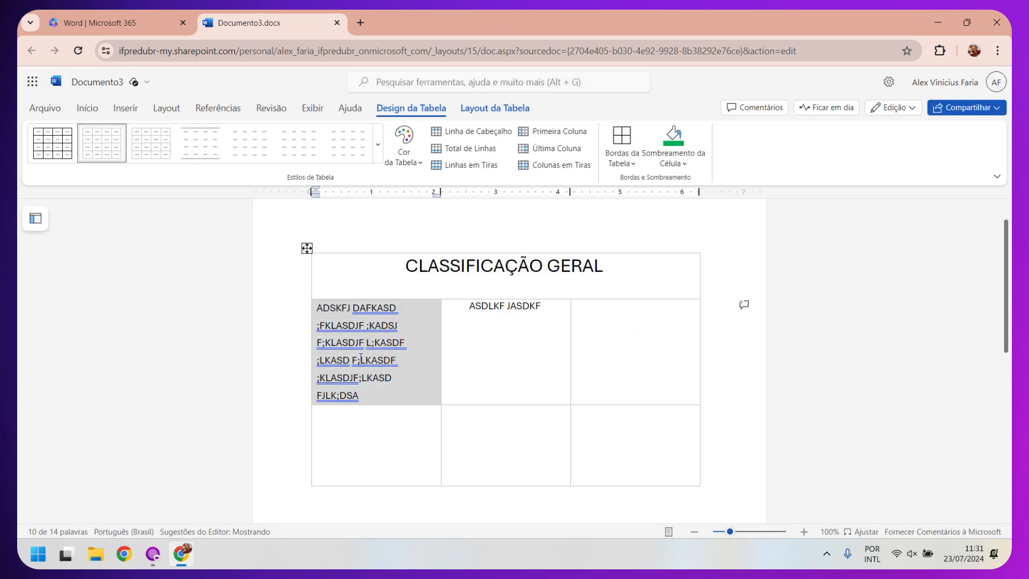
left_click(501, 324)
- Post the comment "Gostei, mas falta cores" on the word KADSJ in the first cell below the title
left_click(396, 325)
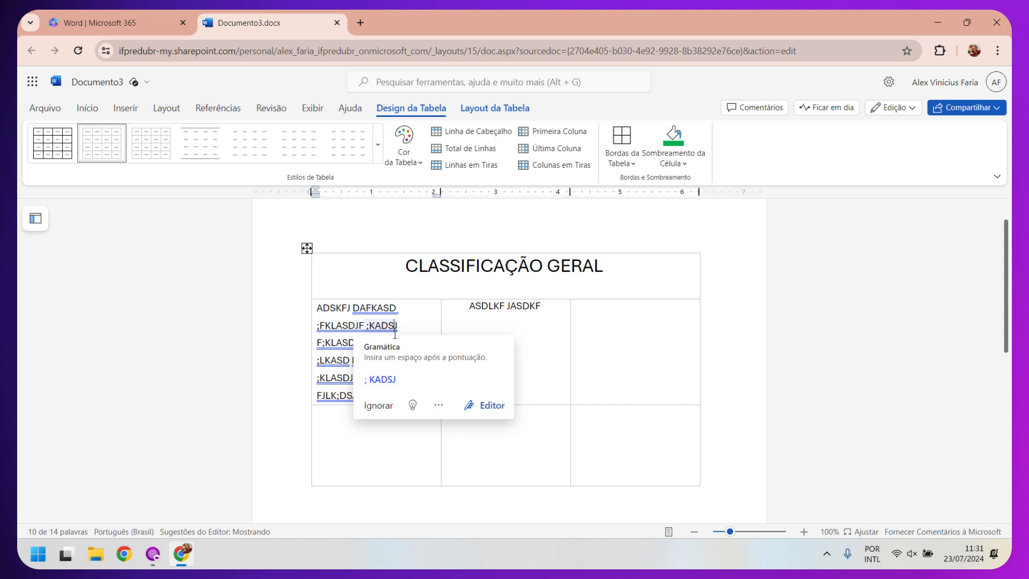
right_click(427, 323)
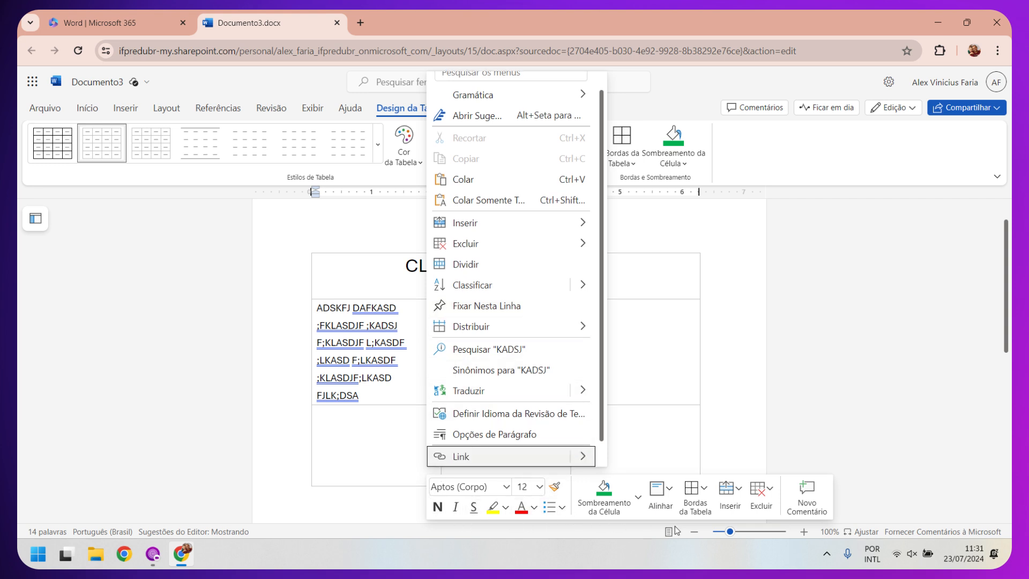
left_click(816, 494)
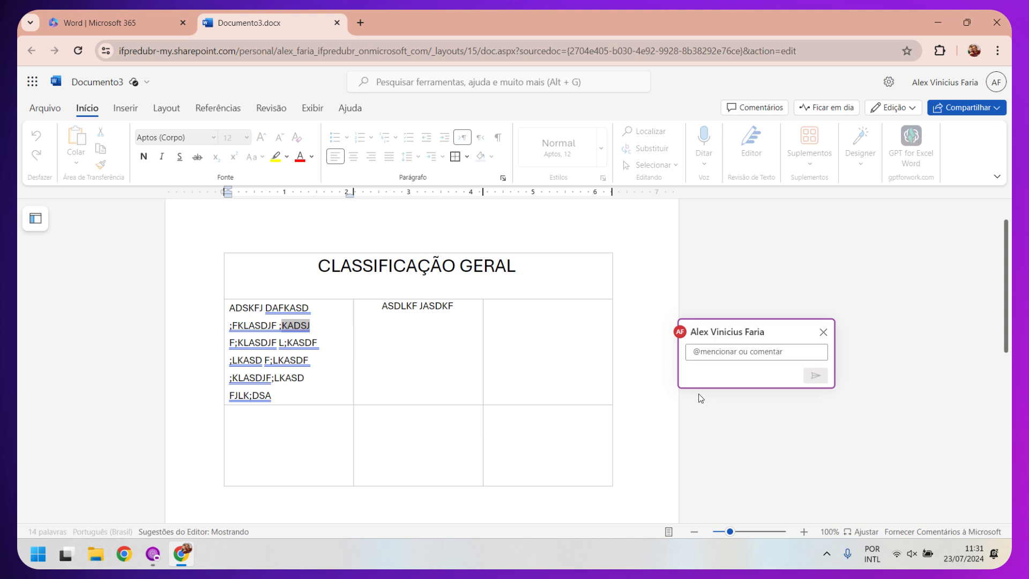
type("pODER")
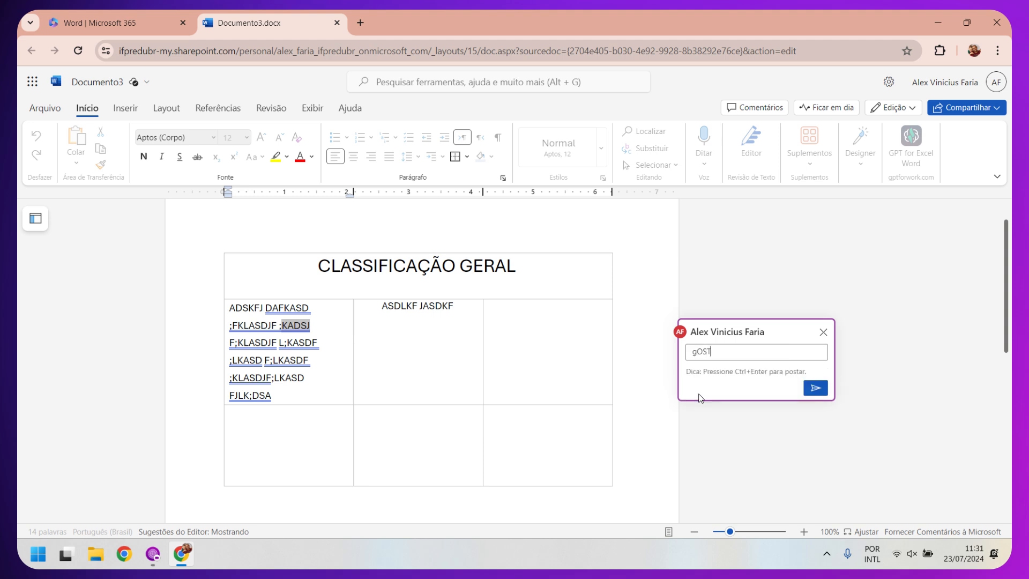
key("BackSpace")
key("BackSpace")
key("BackSpace")
key("BackSpace")
key("BackSpace")
type("Gostei, mas falta cores")
left_click(816, 387)
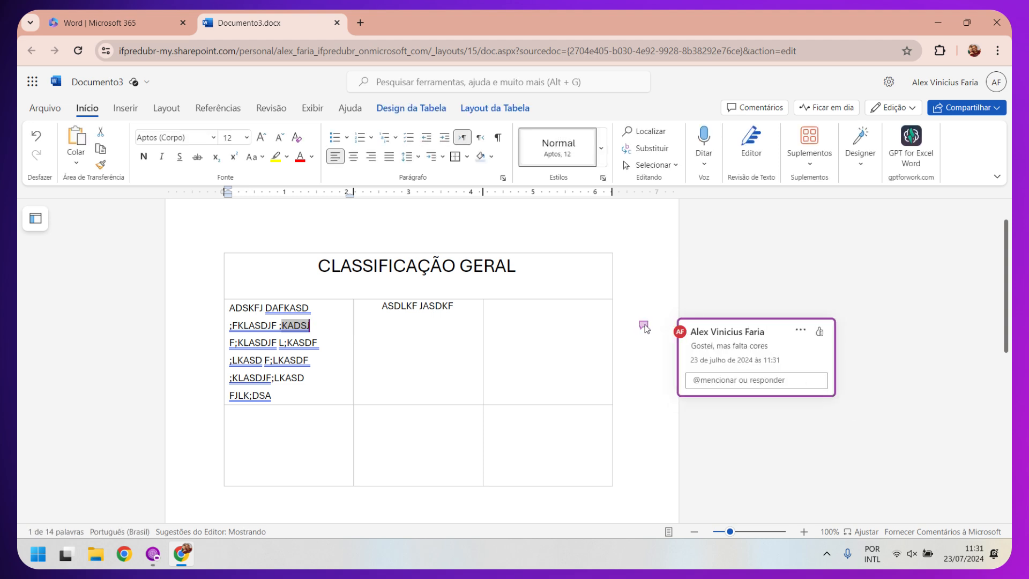
- Ignore the grammar suggestion for ";KLASDJF" on the fifth line of the same cell's text
left_click(636, 375)
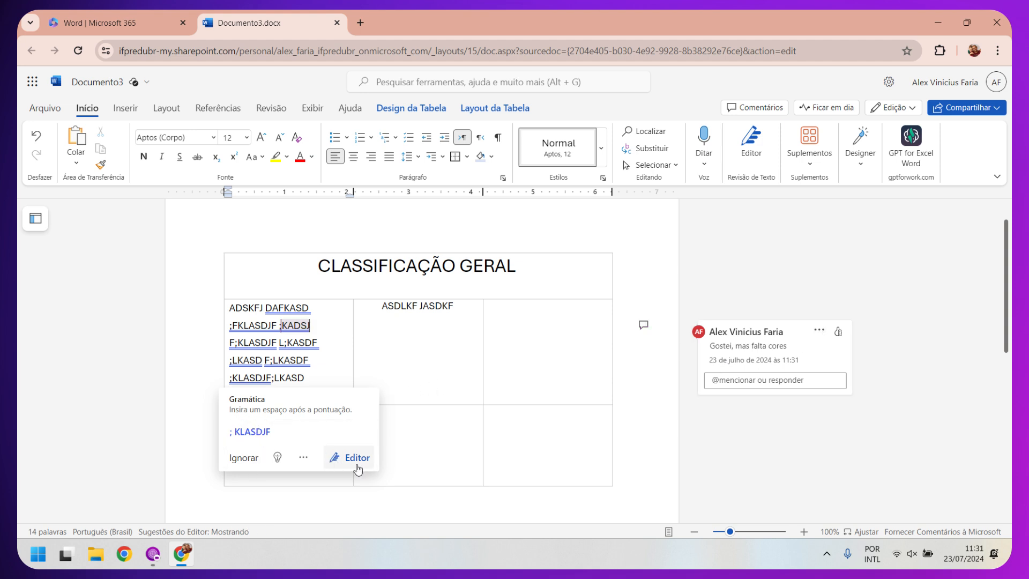
left_click(251, 460)
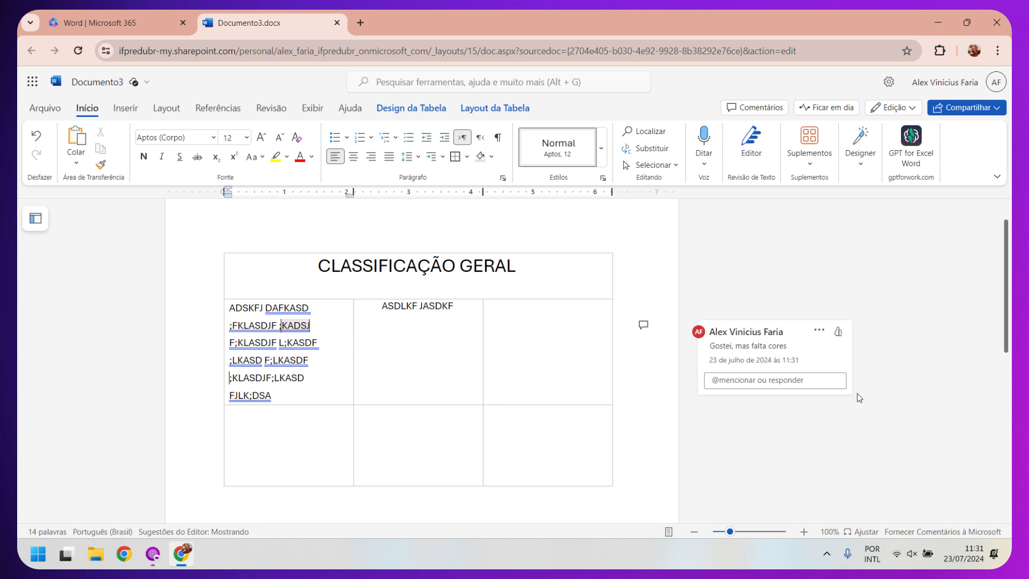
- Examine the document's print preview, the page range choices and the additional print settings, and leave without printing
left_click(54, 109)
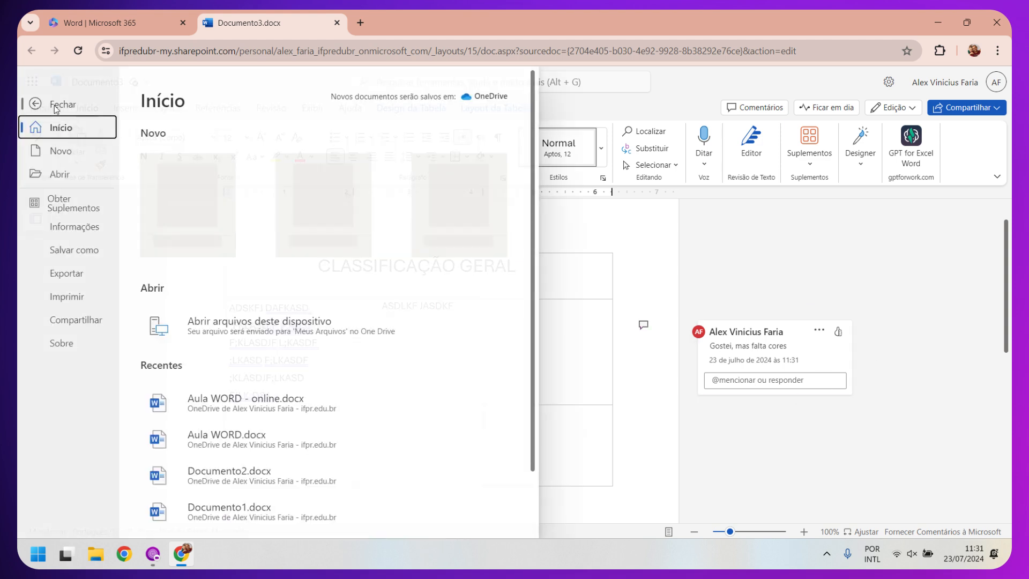
left_click(69, 297)
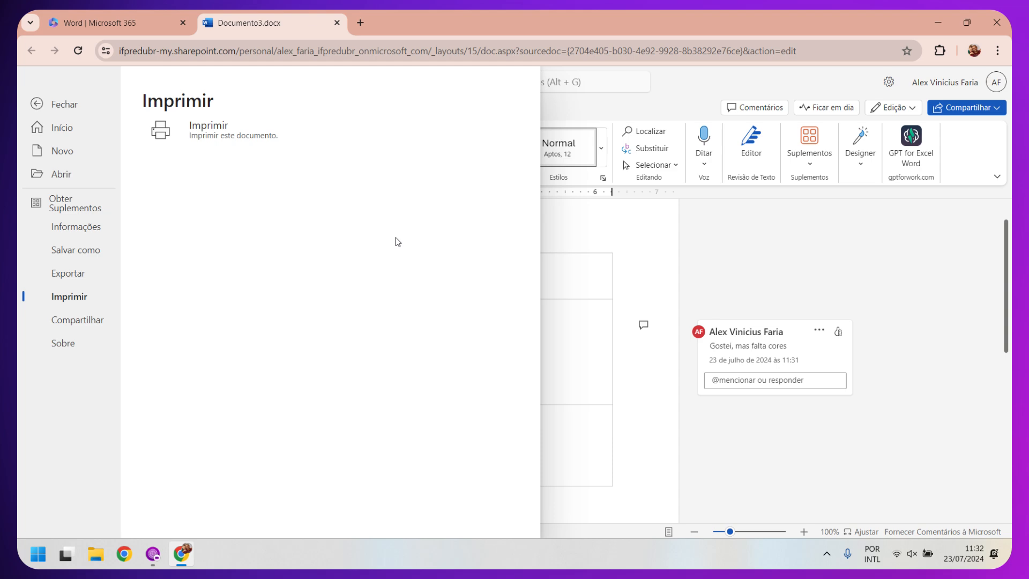
left_click(251, 135)
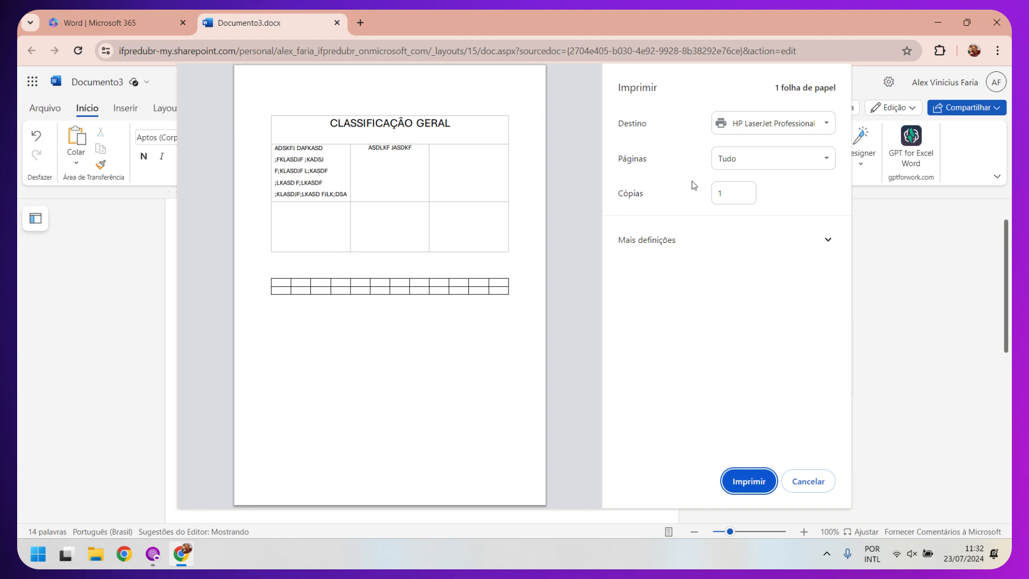
left_click(767, 161)
left_click(767, 161)
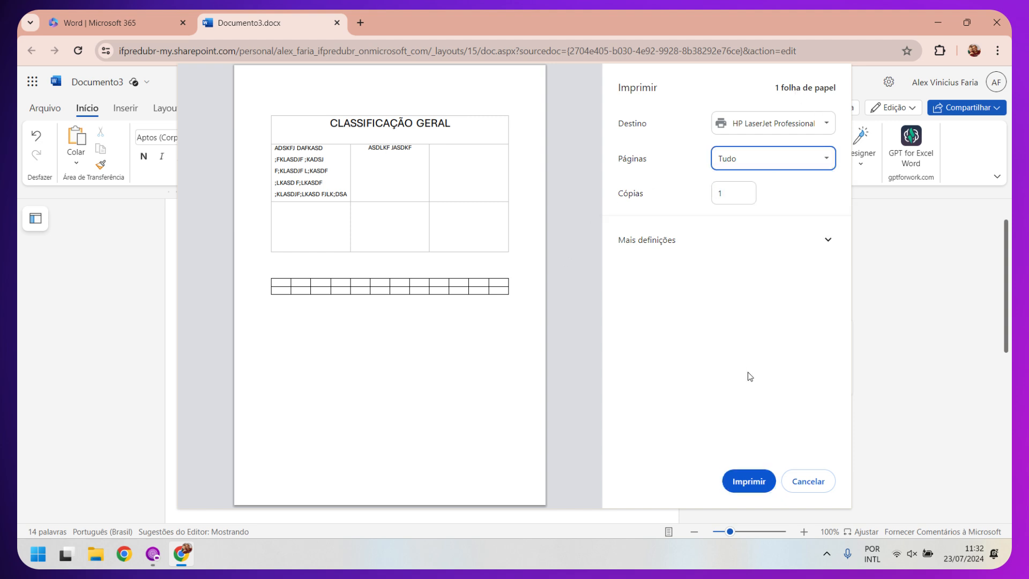
left_click(670, 234)
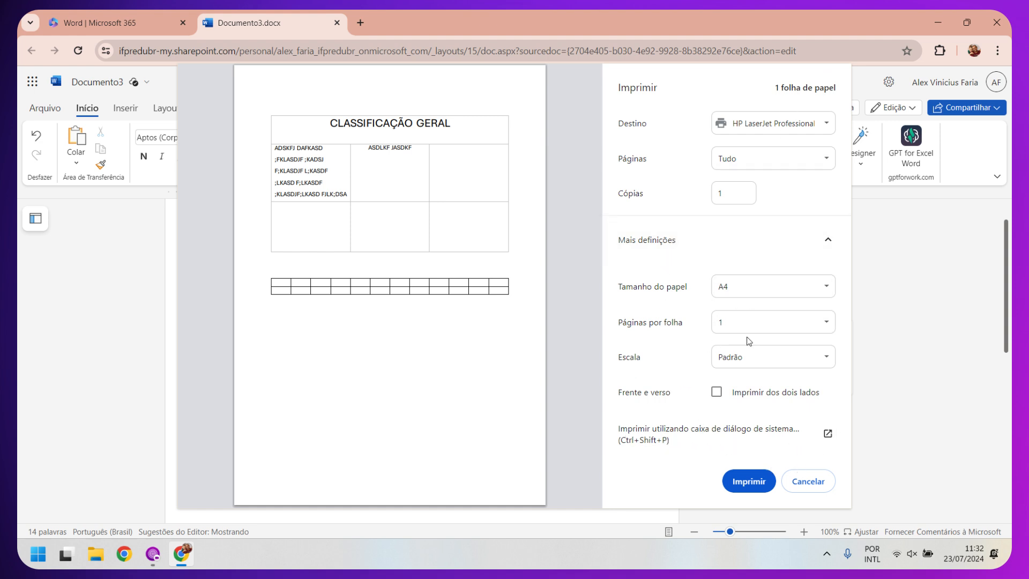
left_click(808, 485)
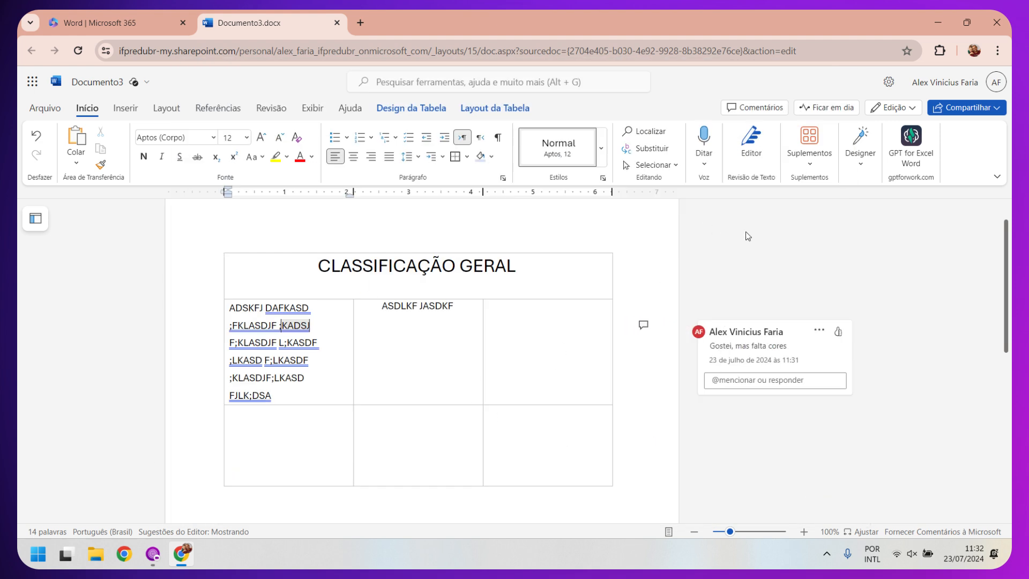
left_click(754, 259)
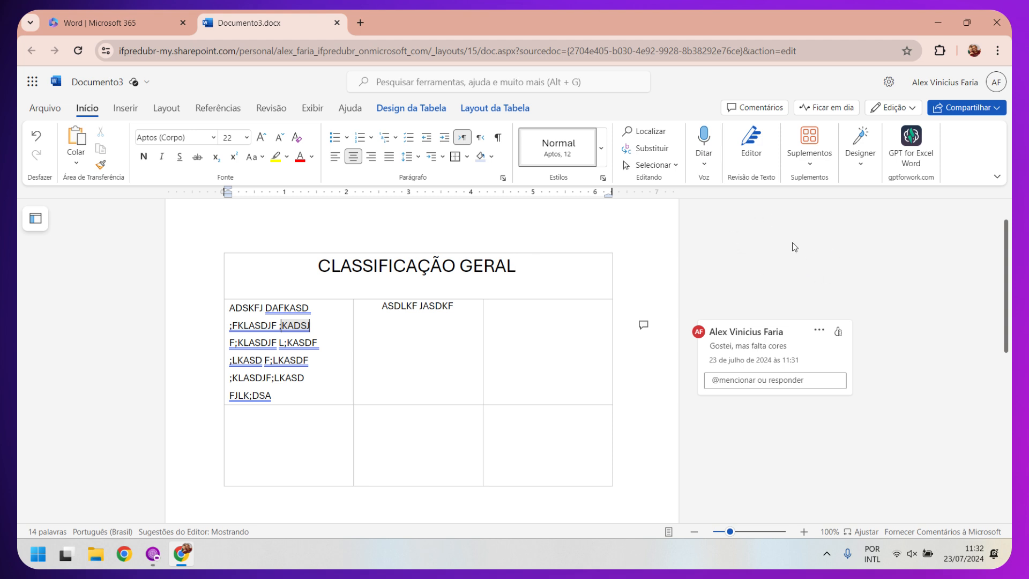
left_click(153, 556)
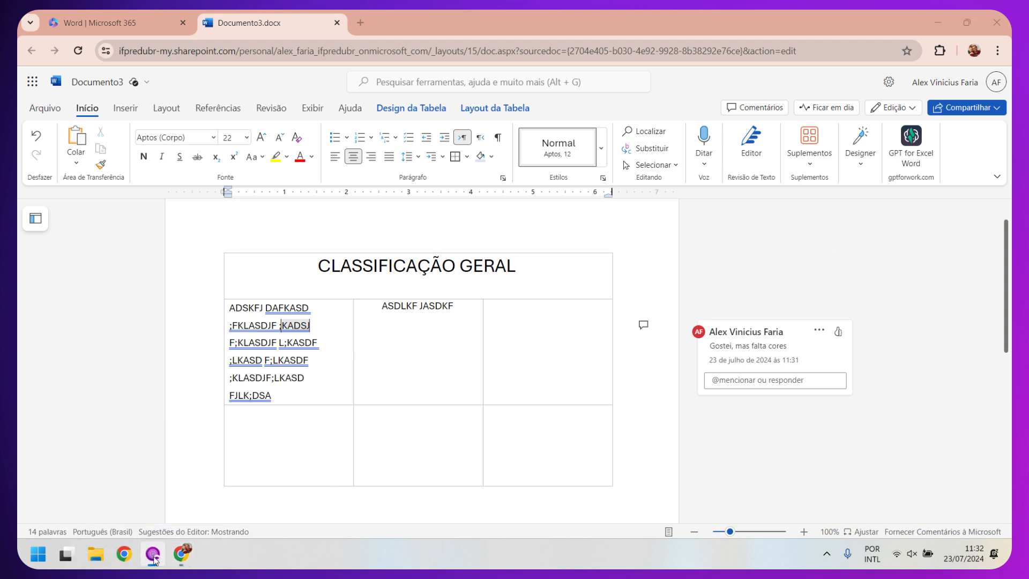